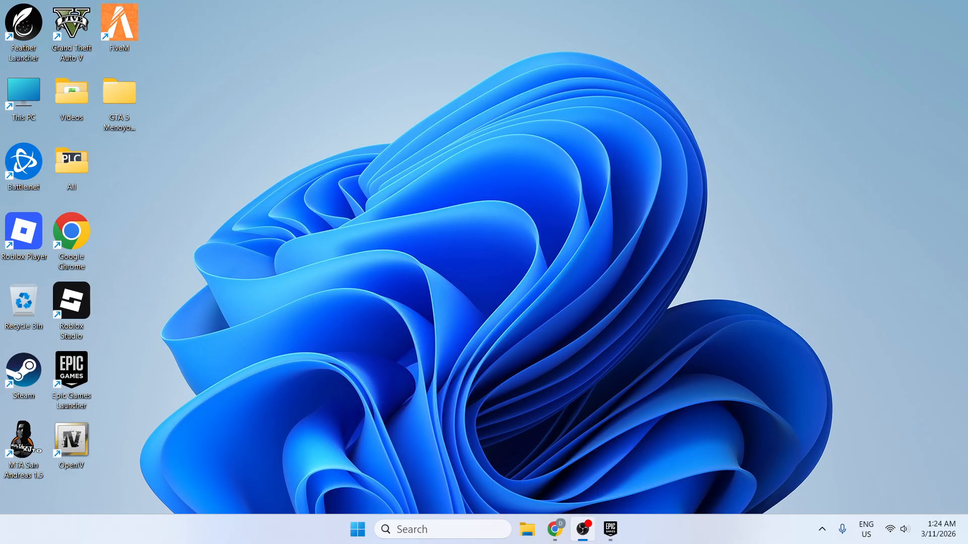
# Step: Switch to Chrome, maximize its window, and search the web for "spongbob gta 5 mods"
pyautogui.hotkey('alt', 'Tab')
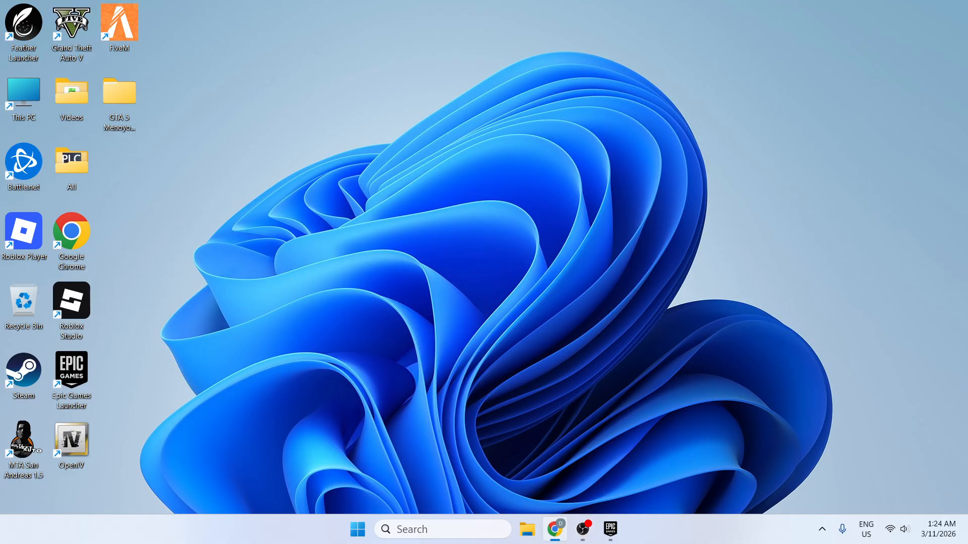
pyautogui.moveTo(0, 83); pyautogui.dragTo(339, 93)
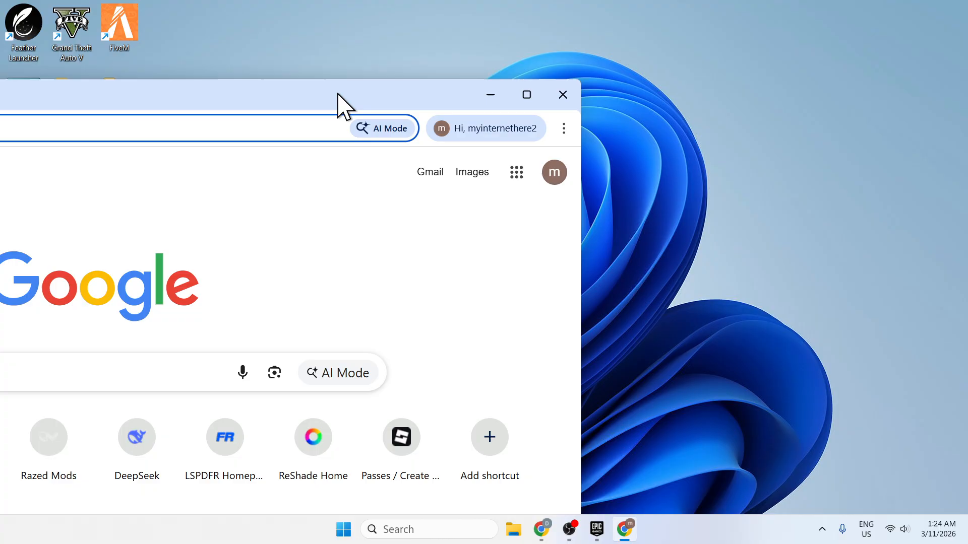
pyautogui.doubleClick(396, 103)
pyautogui.click(376, 46)
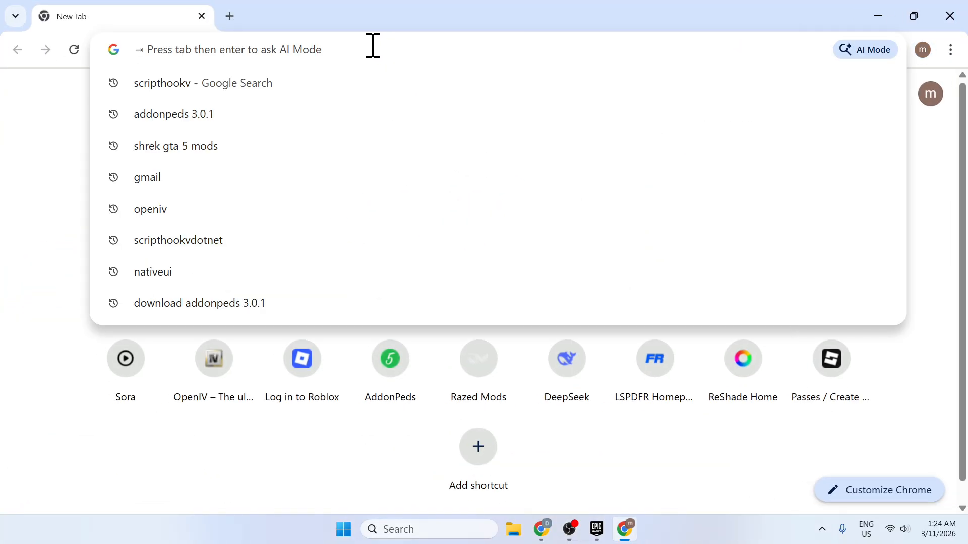
pyautogui.write('spong')
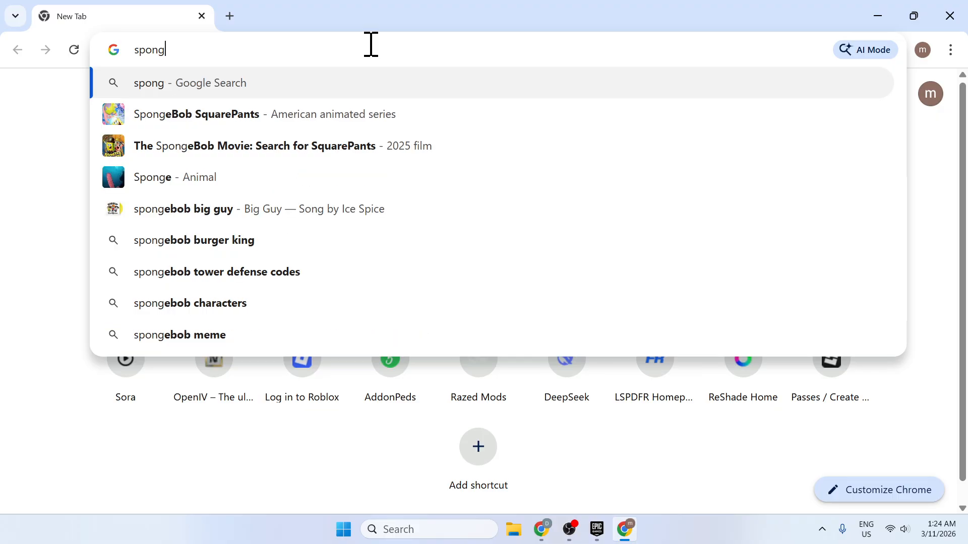
pyautogui.write('bob gta ')
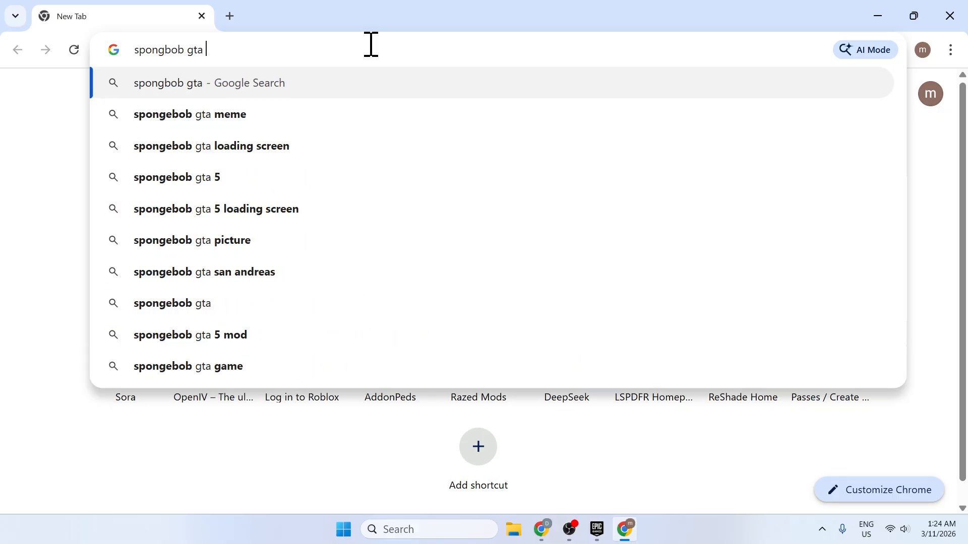
pyautogui.write('5 mods')
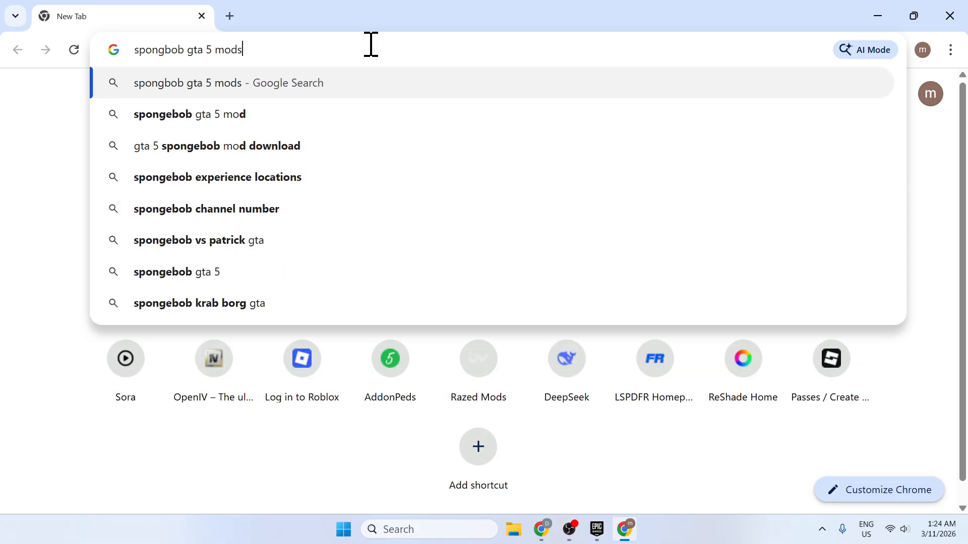
pyautogui.press('Return')
# Step: Open the Spongebob Protagonists Pack 1.0 result on GTA5-Mods.com and download the mod
pyautogui.scroll(-1, 255, 201)
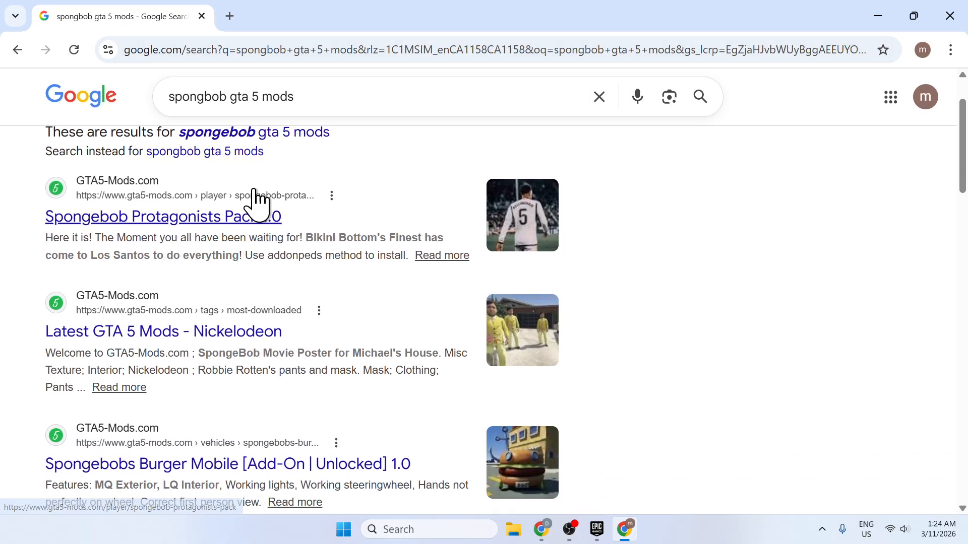
pyautogui.scroll(1, 187, 217)
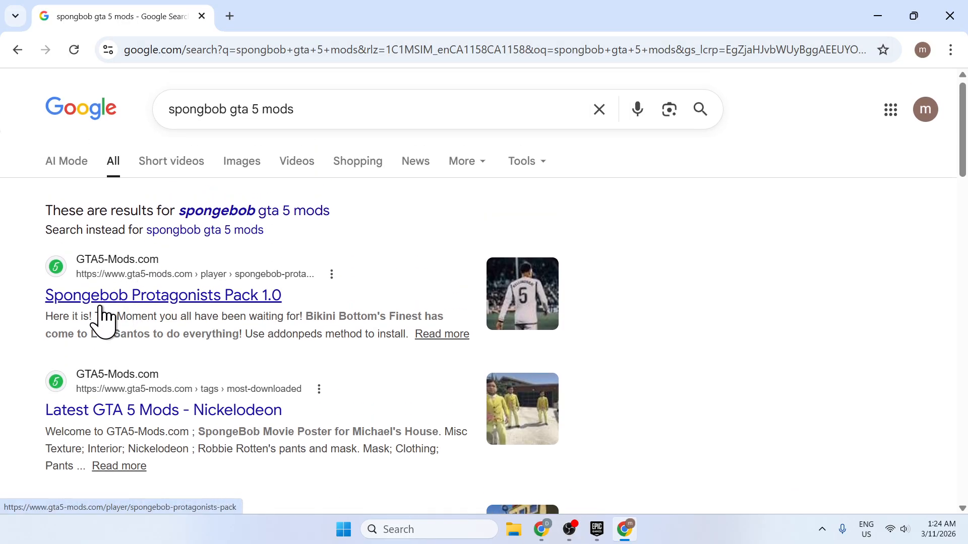
pyautogui.click(167, 298)
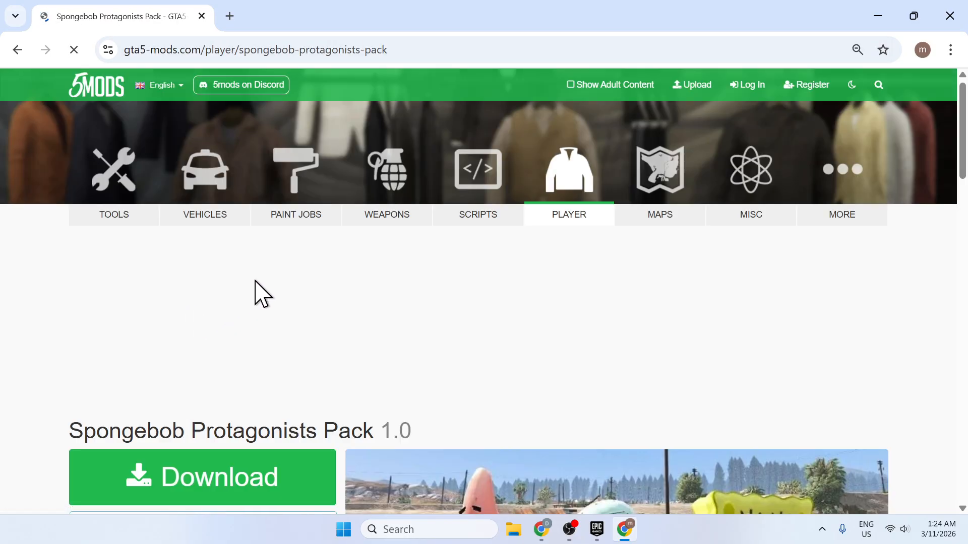
pyautogui.scroll(-3, 255, 291)
pyautogui.click(232, 250)
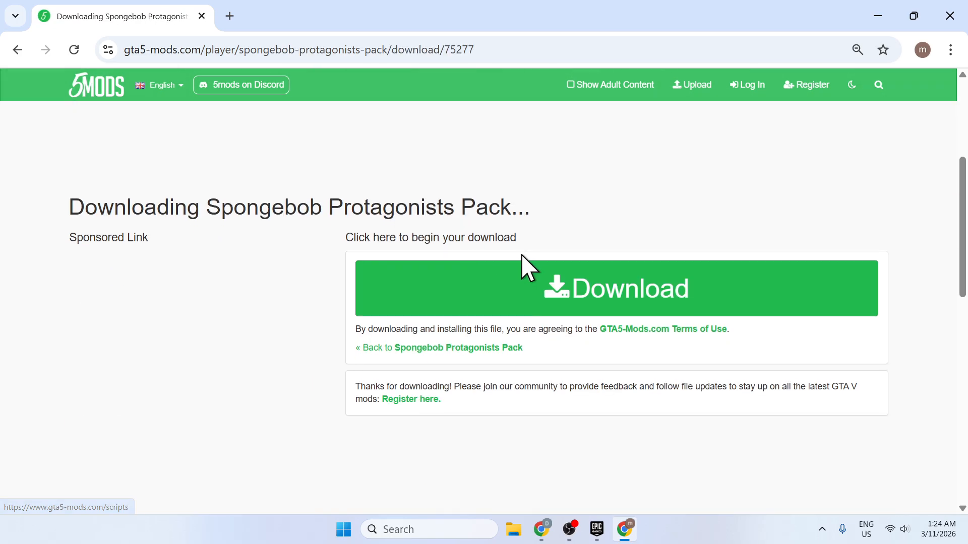
pyautogui.click(604, 307)
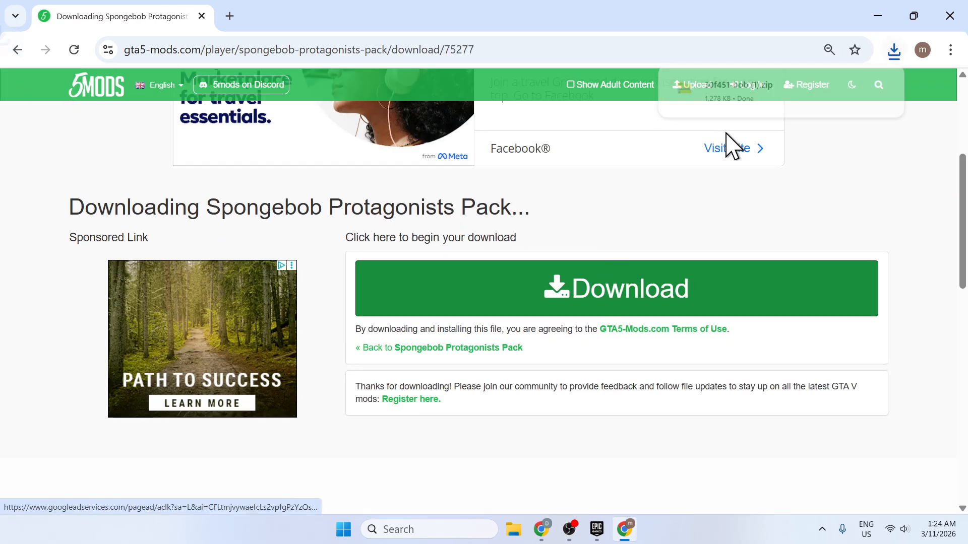
# Step: Search the web for "addonped 3.0.1" in a new browser tab
pyautogui.click(229, 16)
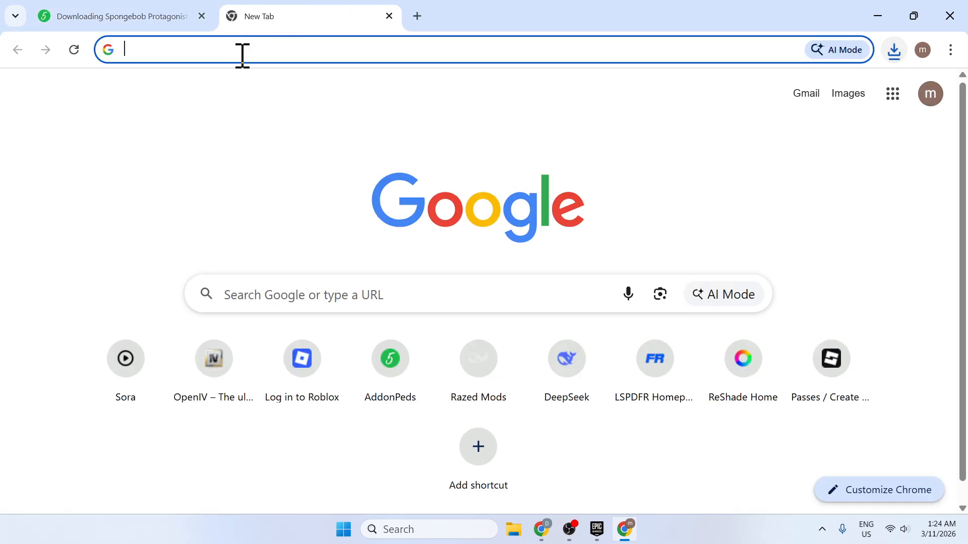
pyautogui.click(248, 50)
pyautogui.write('a')
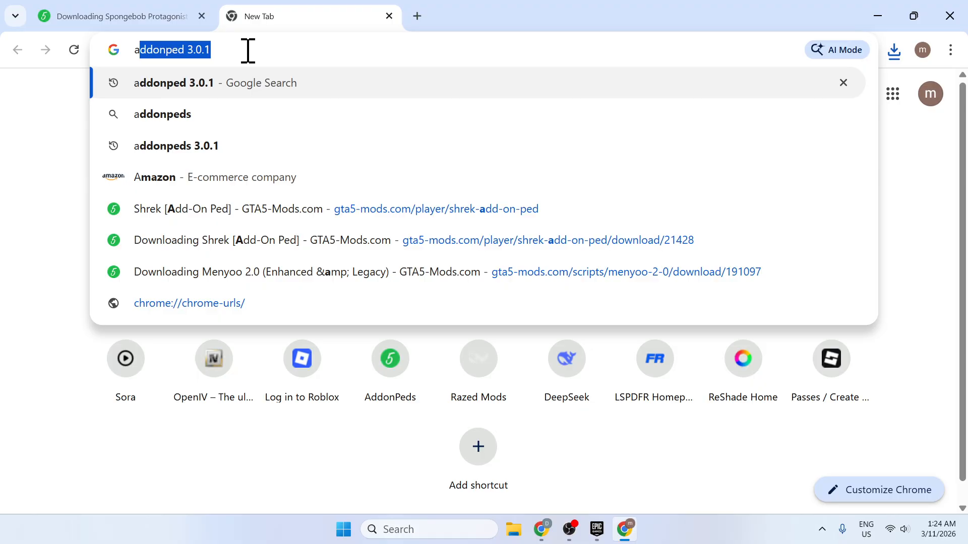
pyautogui.press('Right')
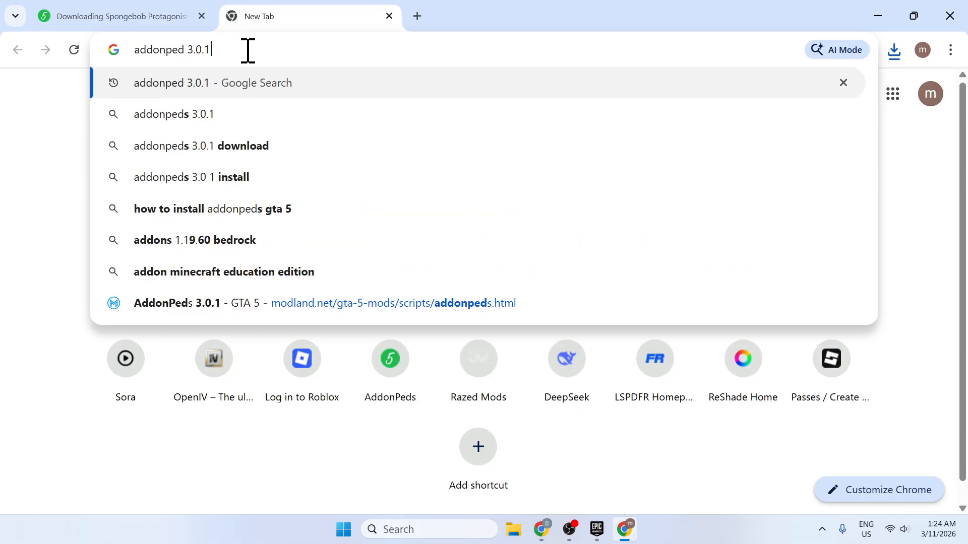
pyautogui.press('Return')
# Step: Open ModLand's AddonPeds 3.0.1 page, proceed past the ad, and download AddonPeds_3.0.1_modland.rar
pyautogui.scroll(-2, 151, 302)
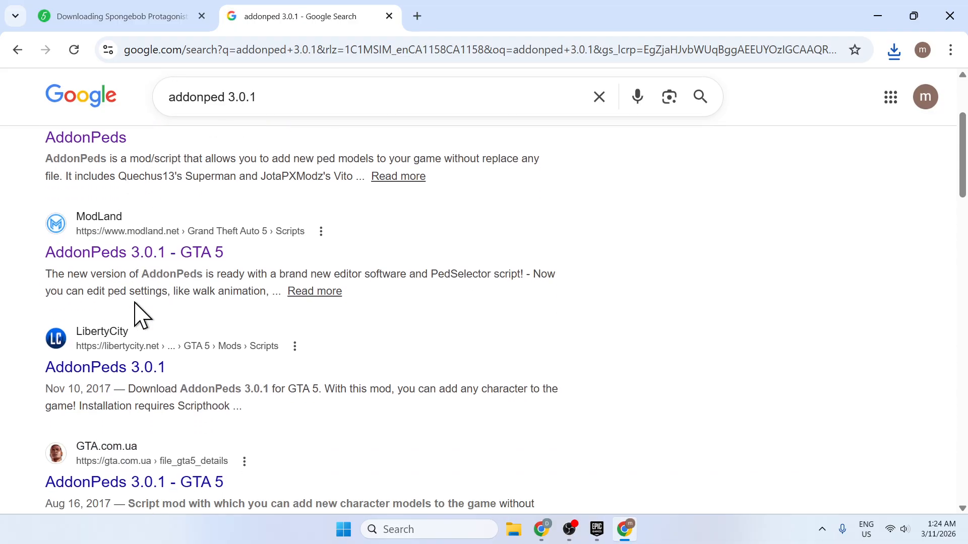
pyautogui.click(139, 257)
pyautogui.scroll(-15, 300, 242)
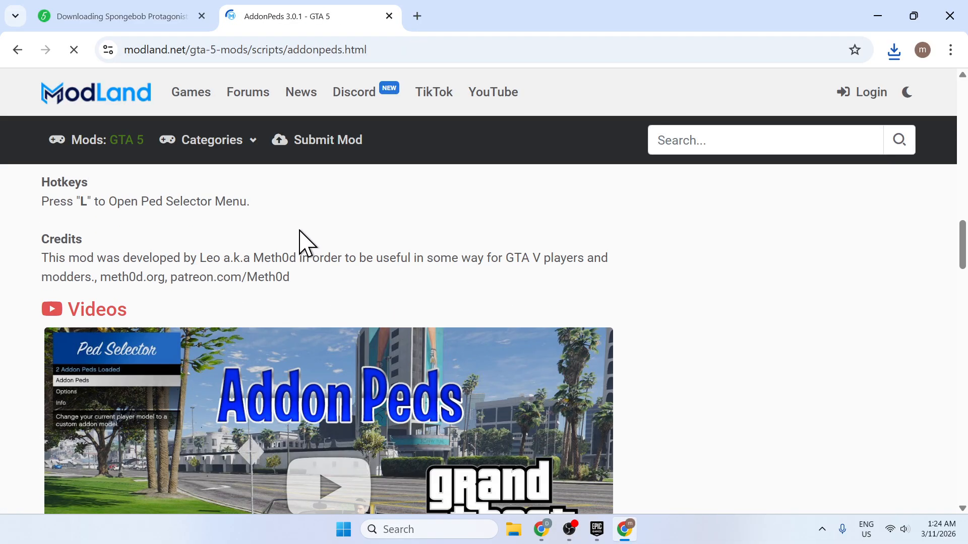
pyautogui.scroll(-3, 296, 247)
pyautogui.click(597, 322)
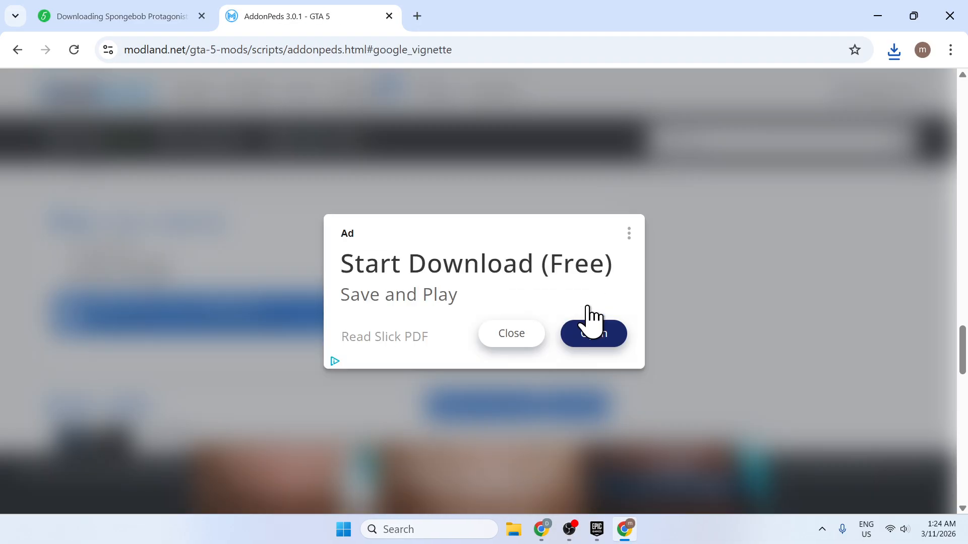
pyautogui.click(504, 338)
pyautogui.scroll(-6, 538, 324)
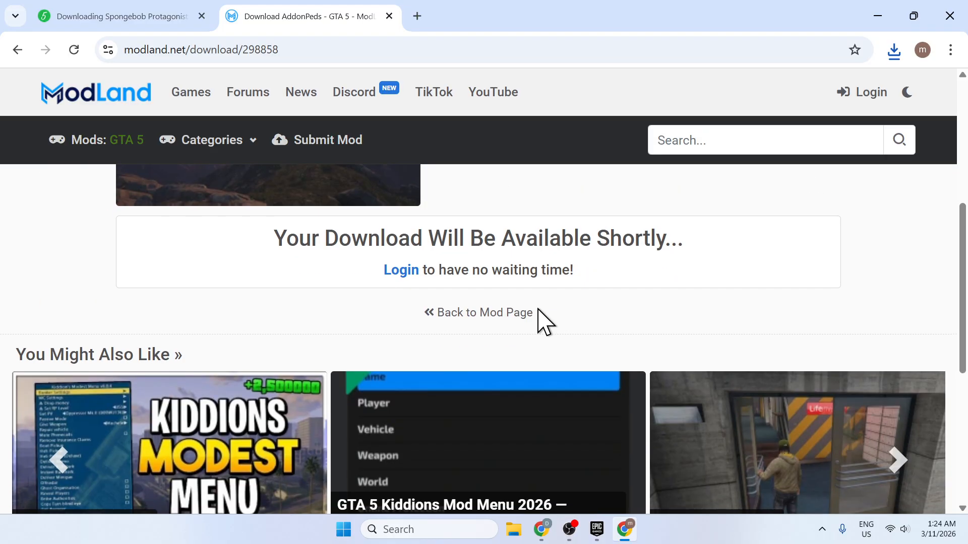
pyautogui.scroll(2, 540, 317)
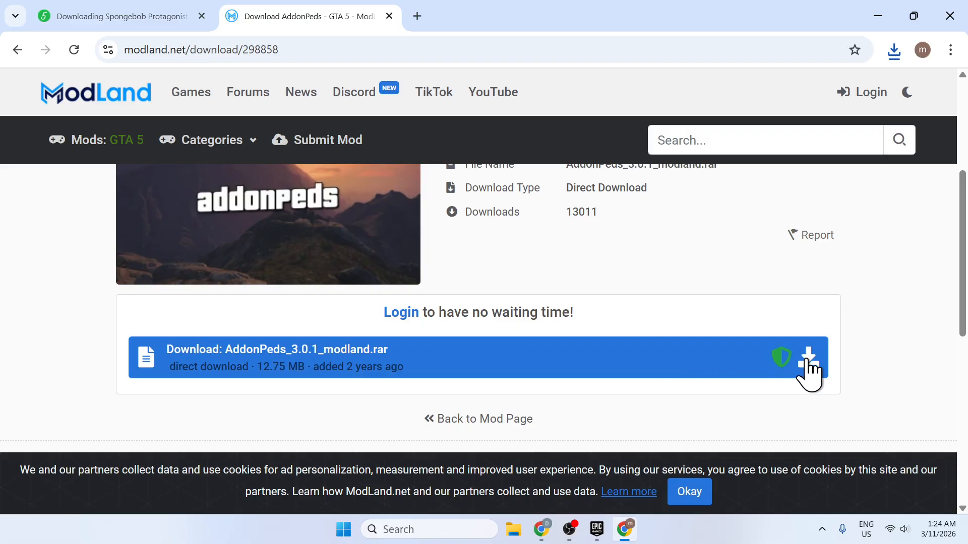
pyautogui.click(808, 359)
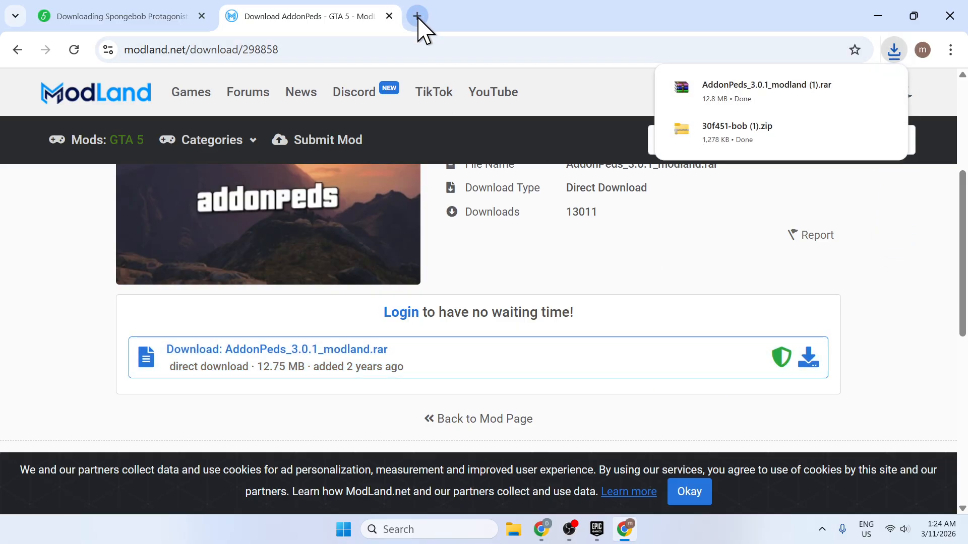
# Step: Search for nativeui in a new tab and download Release.zip of NativeUI 1.9.1 from its GitHub releases page
pyautogui.click(417, 15)
pyautogui.click(393, 54)
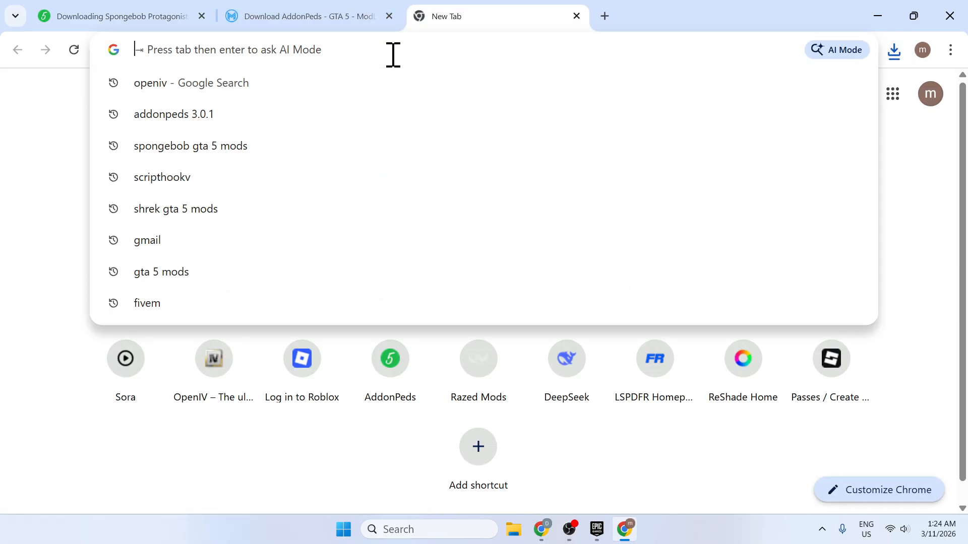
pyautogui.write('native')
pyautogui.press('Return')
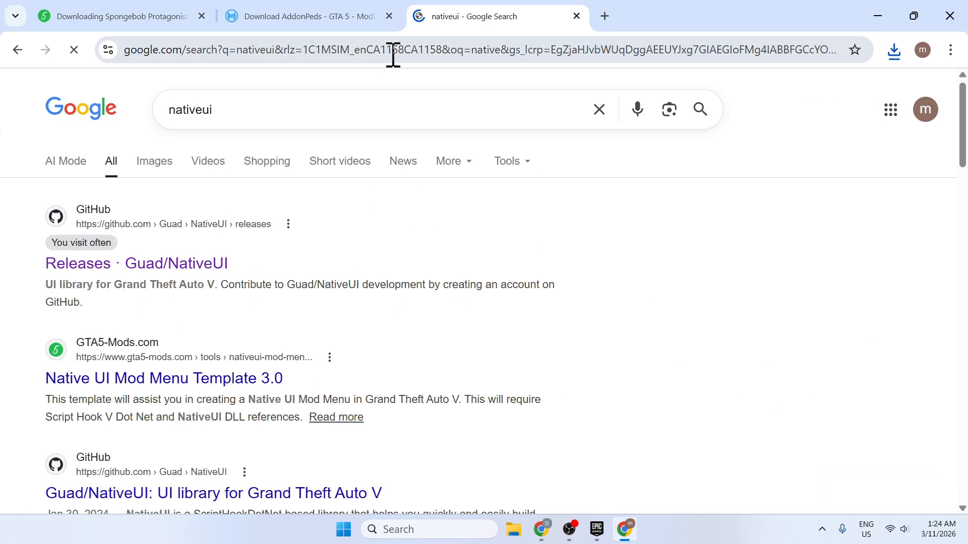
pyautogui.click(201, 264)
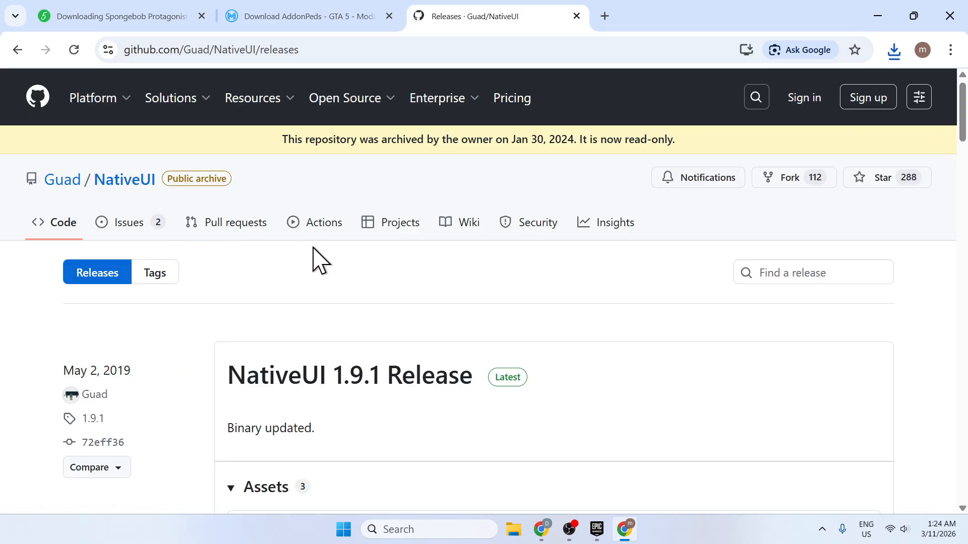
pyautogui.scroll(-3, 336, 350)
pyautogui.click(272, 369)
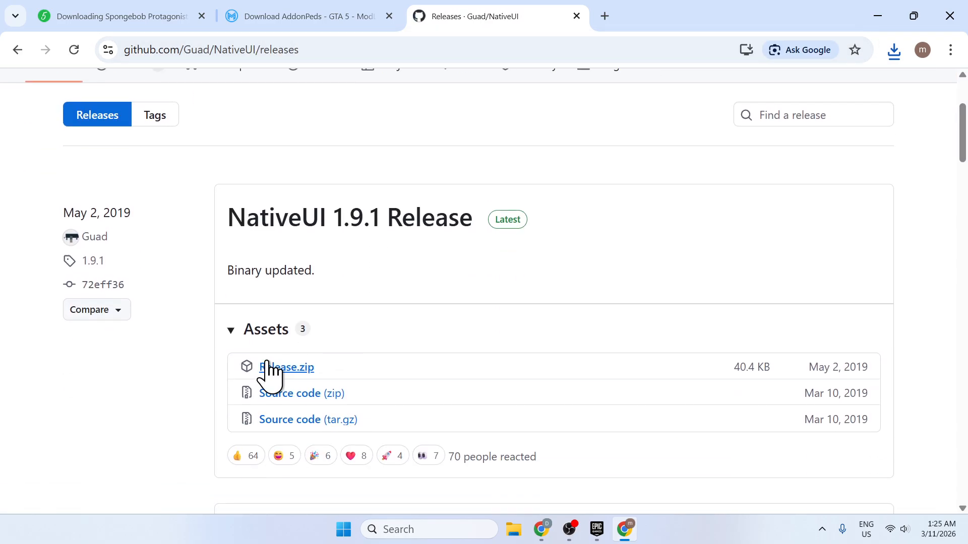
# Step: Search for scripthookv in a new tab and download Script Hook V from the AB Software Development page
pyautogui.click(606, 20)
pyautogui.write('sc')
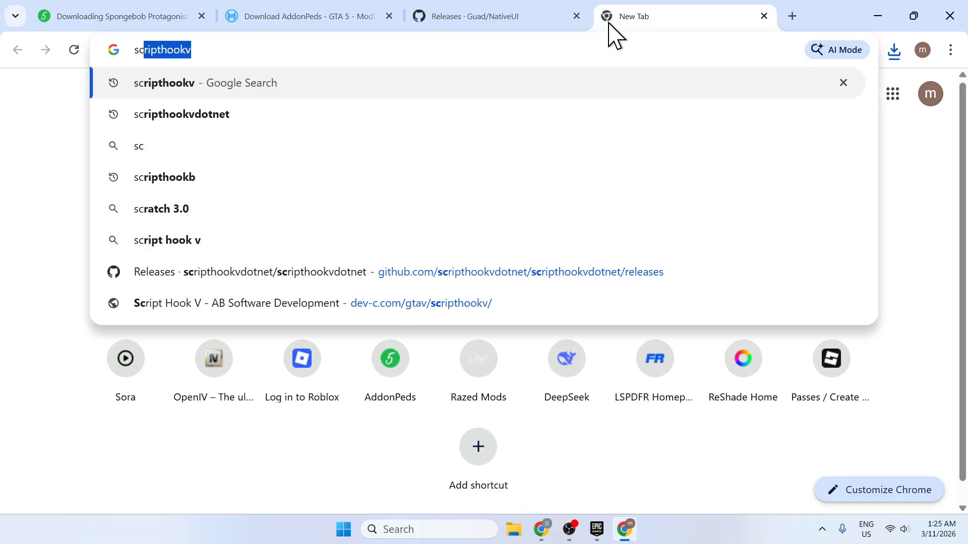
pyautogui.press('Return')
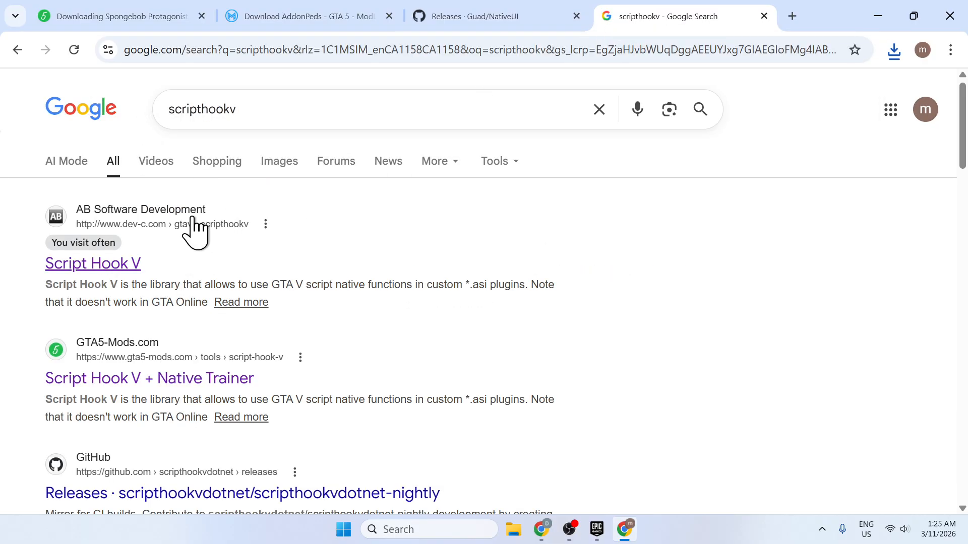
pyautogui.click(107, 264)
pyautogui.scroll(-5, 333, 331)
pyautogui.scroll(-5, 333, 331)
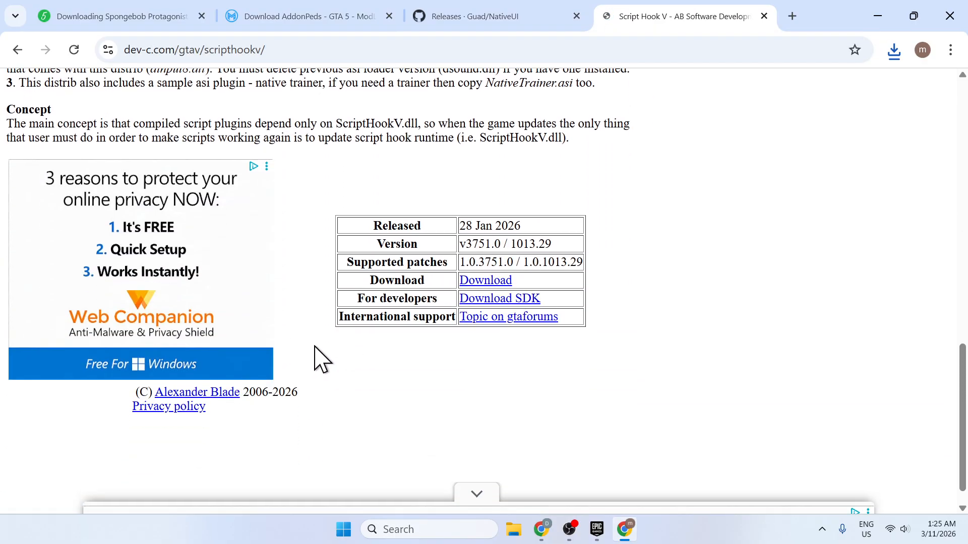
pyautogui.click(480, 281)
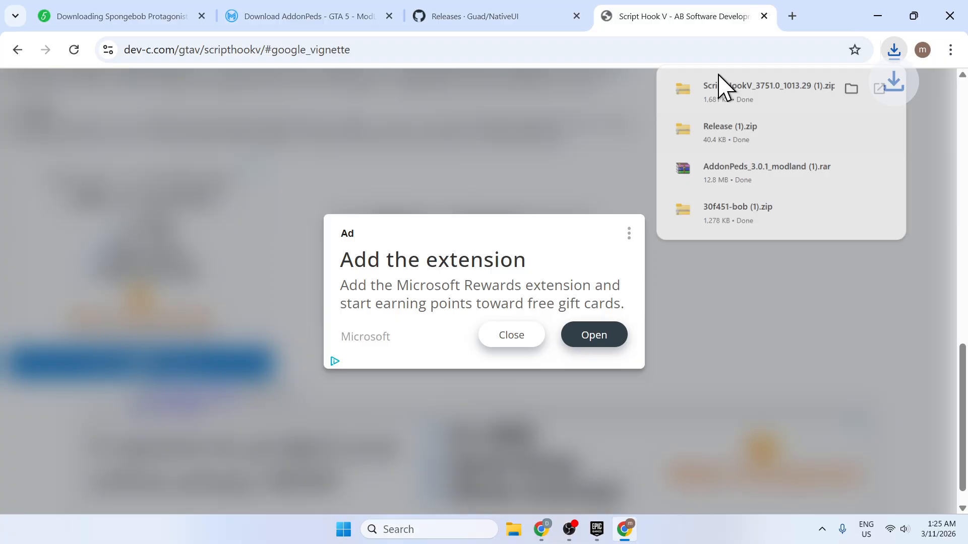
# Step: Search for scripthookvdotnet in a new tab and open the scripthookvdotnet/scripthookvdotnet releases on GitHub
pyautogui.click(792, 16)
pyautogui.write('sc')
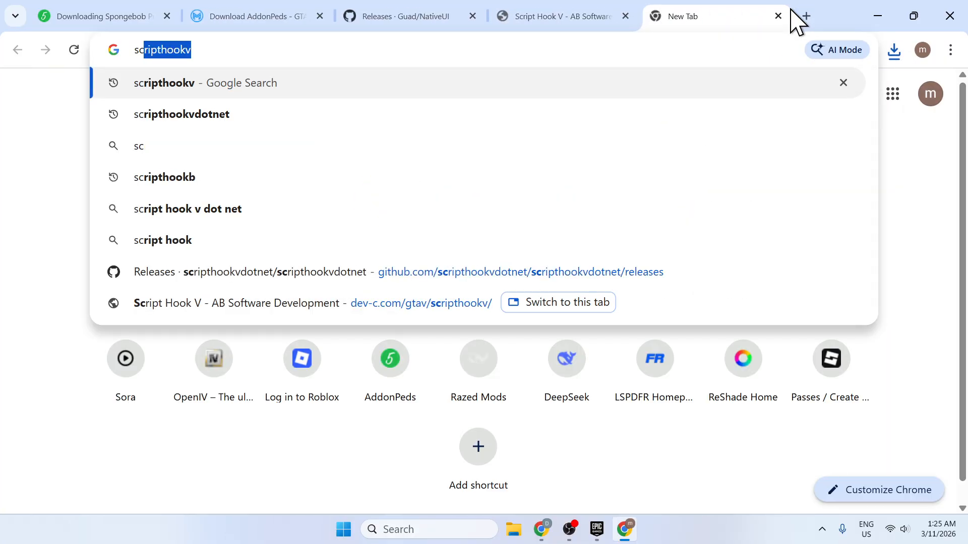
pyautogui.press('Down')
pyautogui.press('Return')
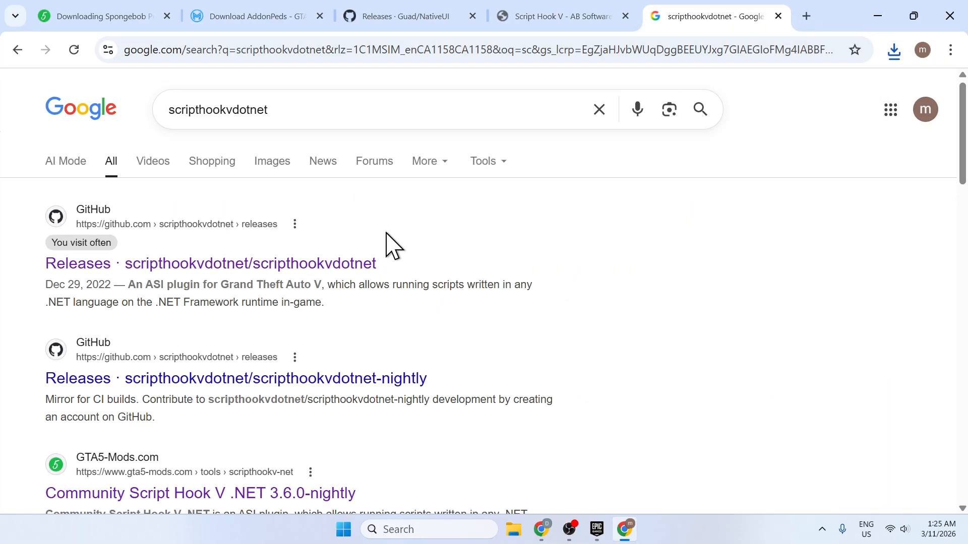
pyautogui.click(319, 266)
# Step: Find ScriptHookVDotNet v2.10.5 on page 2 of the GitHub releases and download its ScriptHookVDotNet.zip asset
pyautogui.scroll(-4, 328, 272)
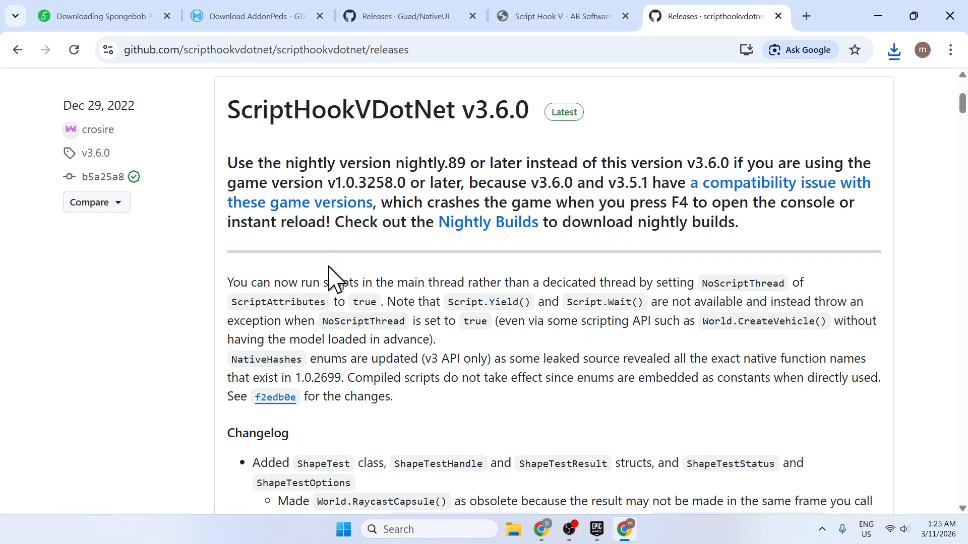
pyautogui.scroll(-10, 328, 268)
pyautogui.moveTo(956, 133); pyautogui.dragTo(950, 242)
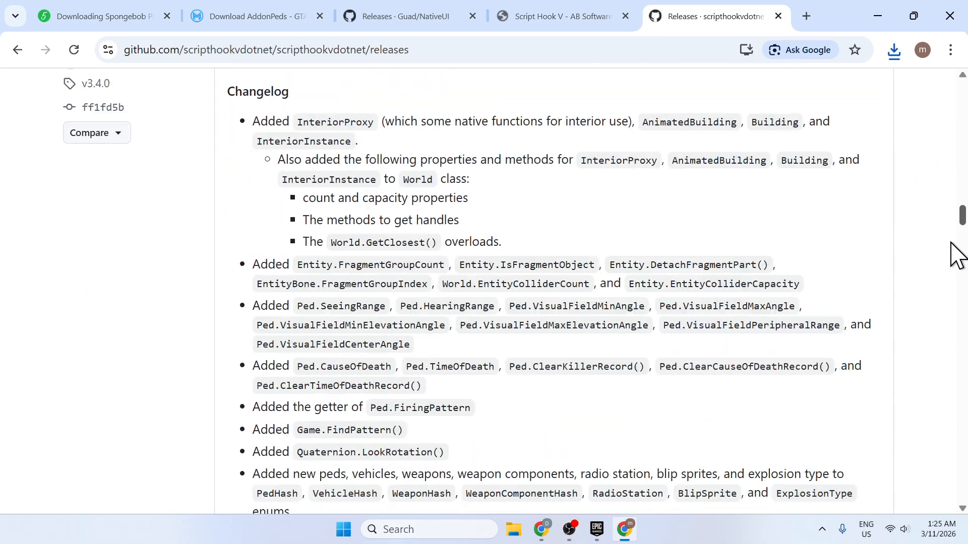
pyautogui.scroll(-20, 951, 243)
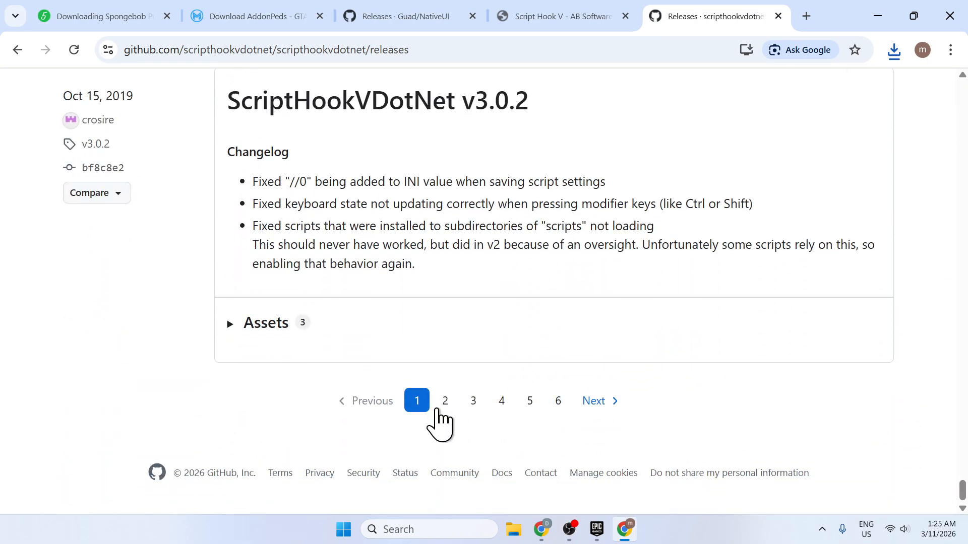
pyautogui.click(445, 399)
pyautogui.scroll(-10, 433, 280)
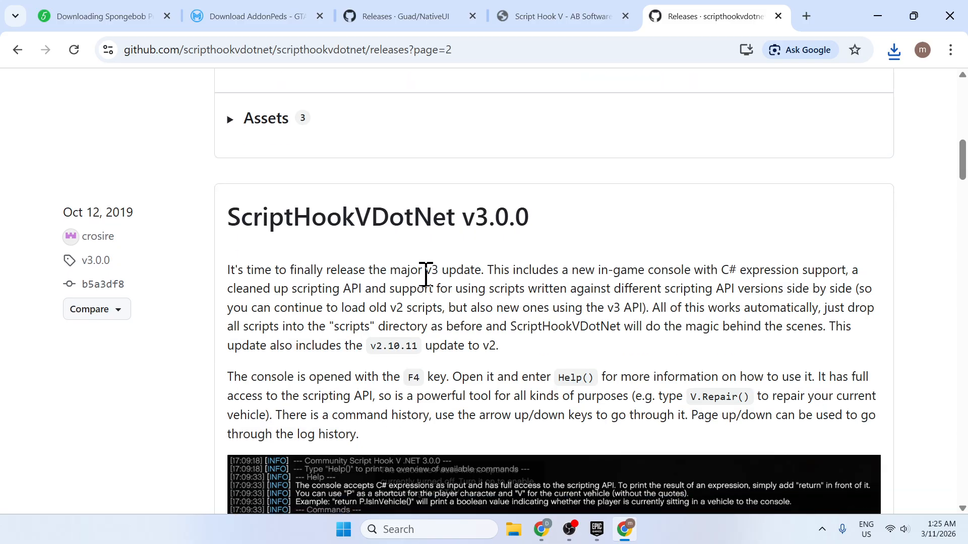
pyautogui.scroll(-20, 420, 272)
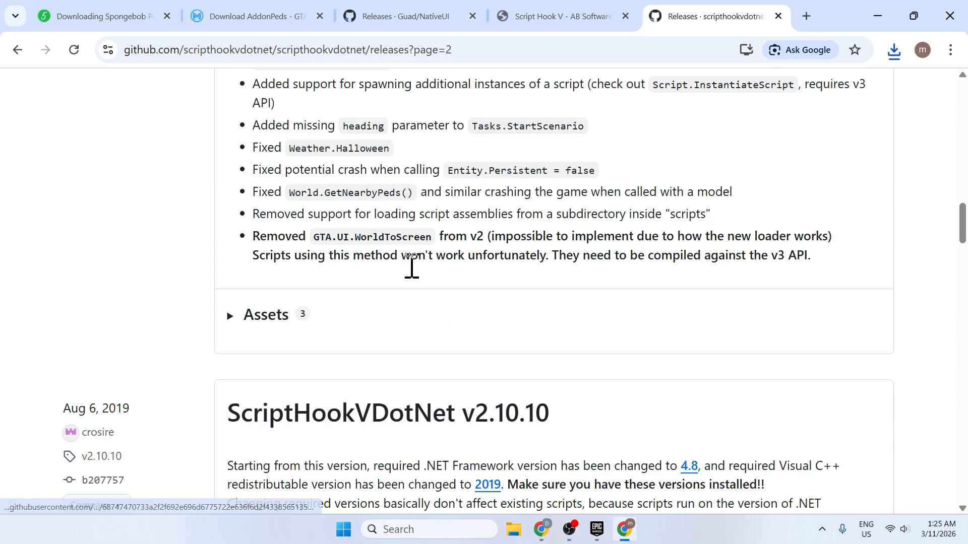
pyautogui.scroll(-20, 412, 266)
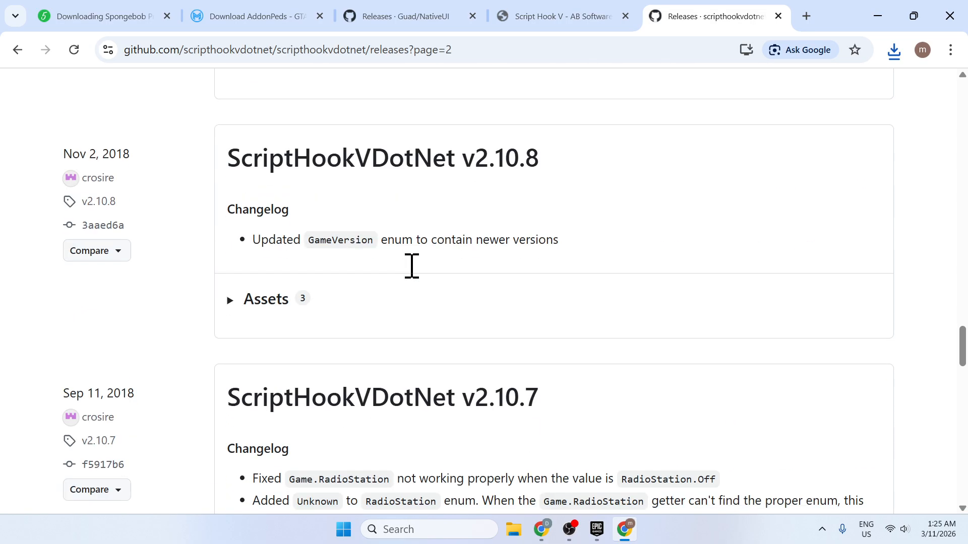
pyautogui.scroll(-2, 412, 266)
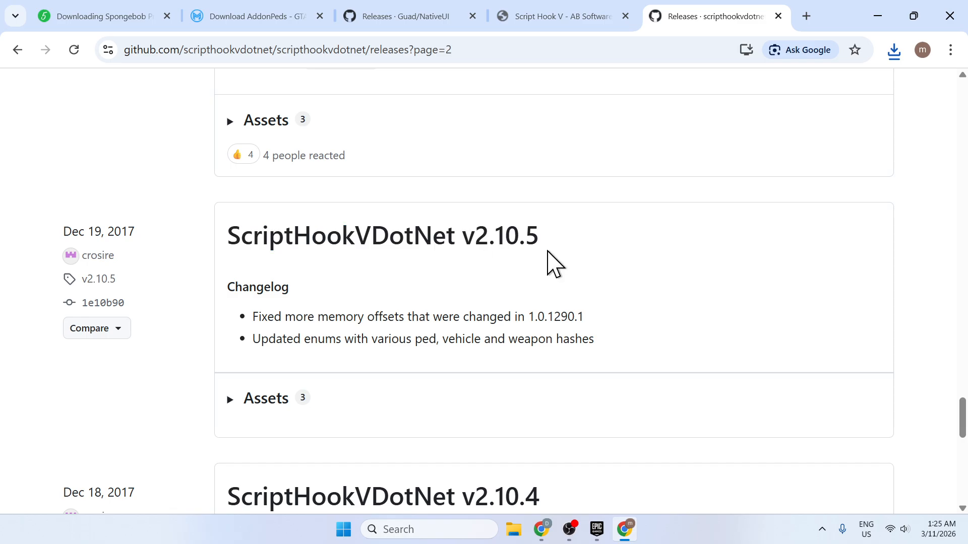
pyautogui.click(230, 401)
pyautogui.scroll(-2, 244, 395)
pyautogui.click(301, 361)
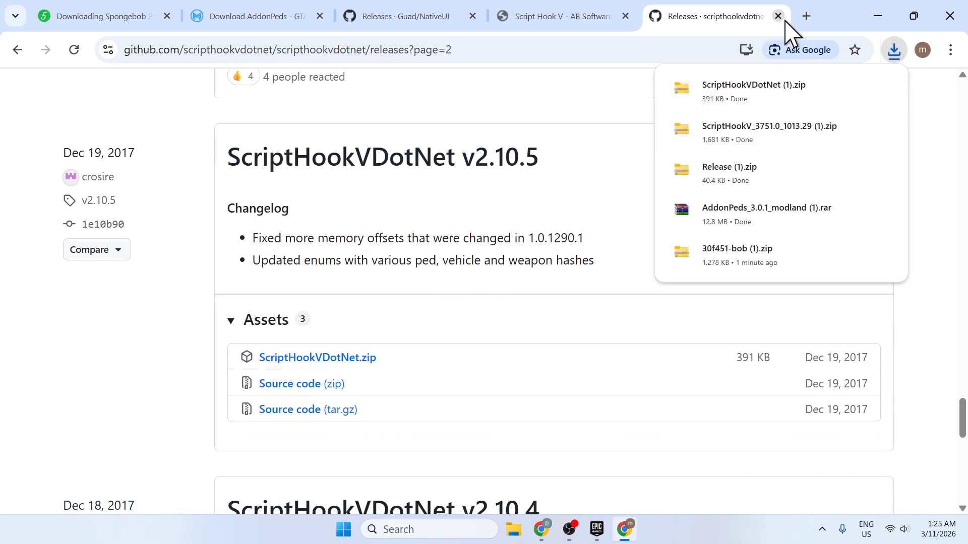
# Step: Open openiv.com in a new tab, download OpenIV 4.1, and close the browser
pyautogui.click(806, 16)
pyautogui.click(750, 50)
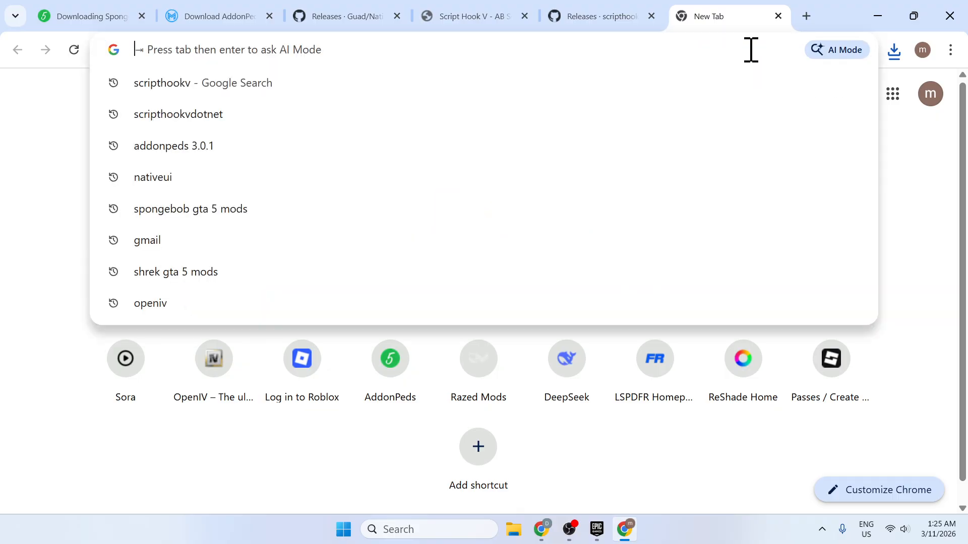
pyautogui.write('openiv')
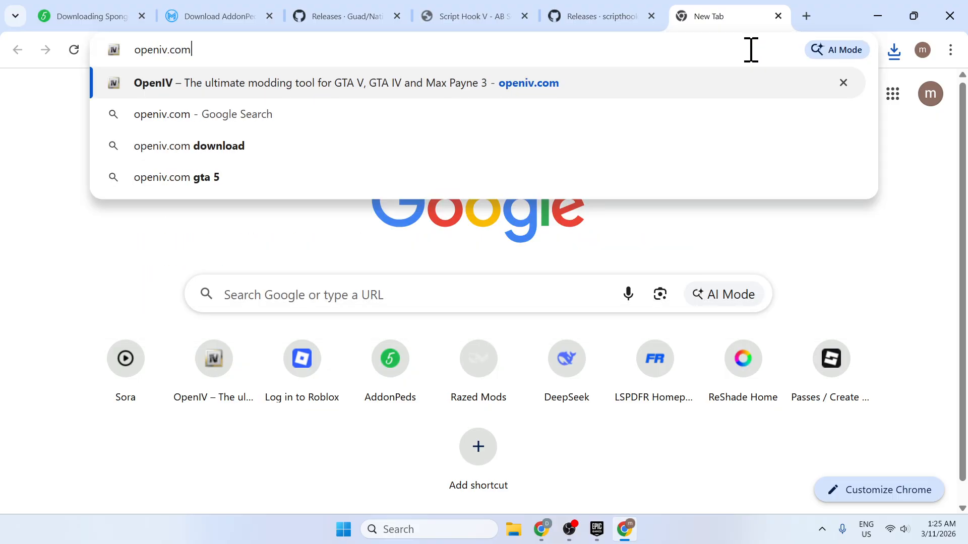
pyautogui.press('Delete')
pyautogui.press('Return')
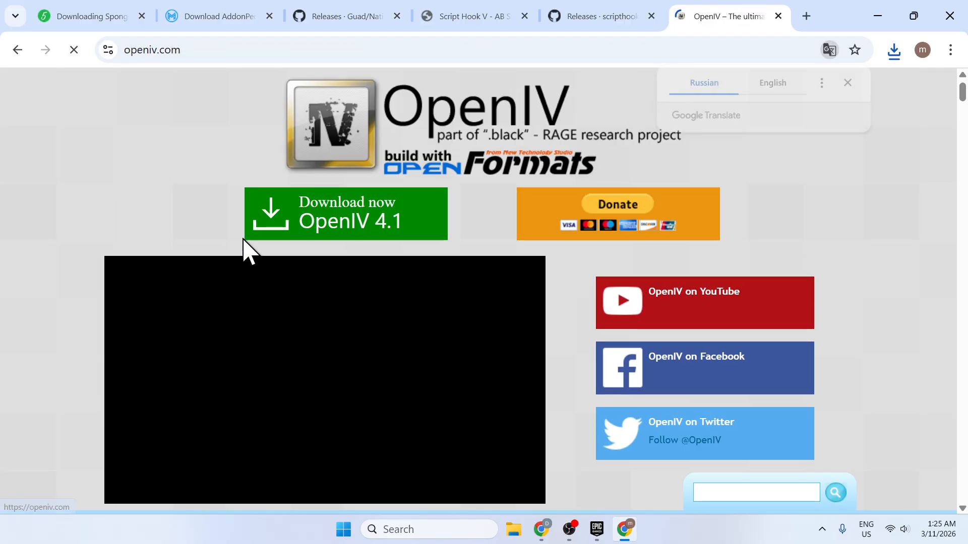
pyautogui.click(306, 209)
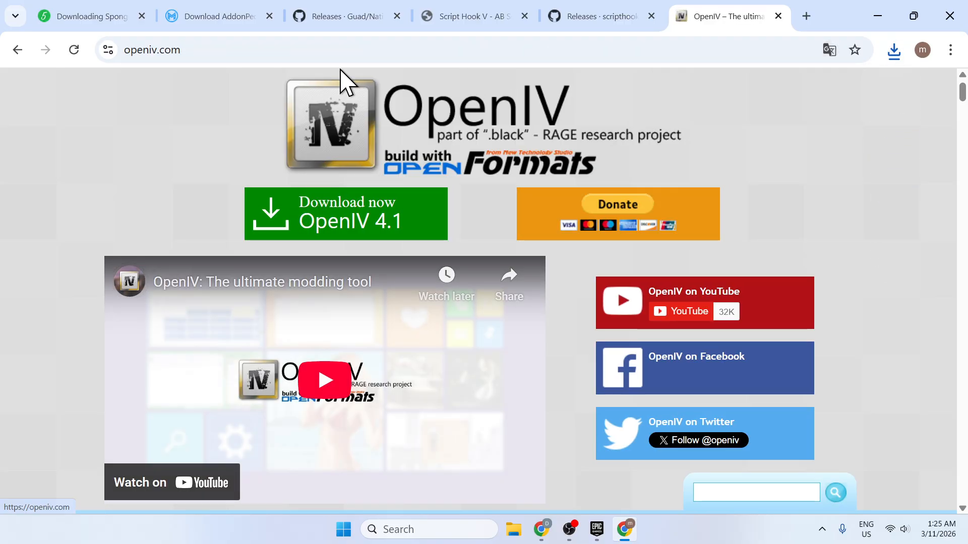
pyautogui.click(949, 15)
# Step: Switch to the Epic Games Launcher and open Grand Theft Auto V's installation folder from the game's management options
pyautogui.click(614, 539)
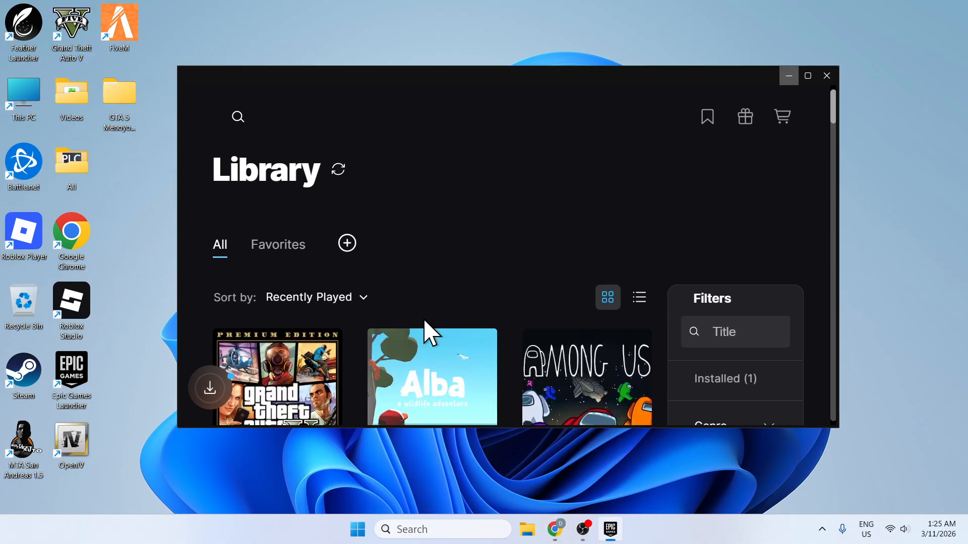
pyautogui.scroll(-3, 426, 331)
pyautogui.click(806, 76)
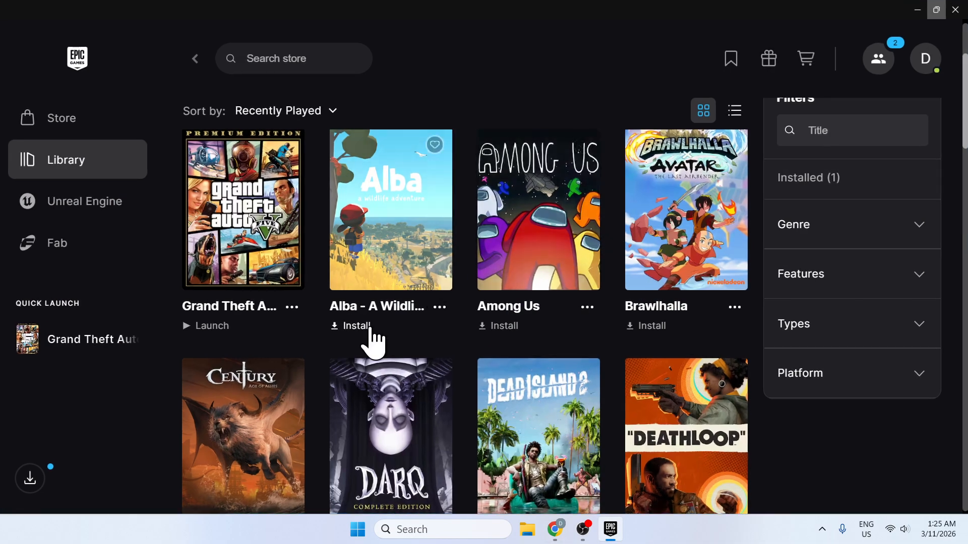
pyautogui.click(292, 308)
pyautogui.click(346, 172)
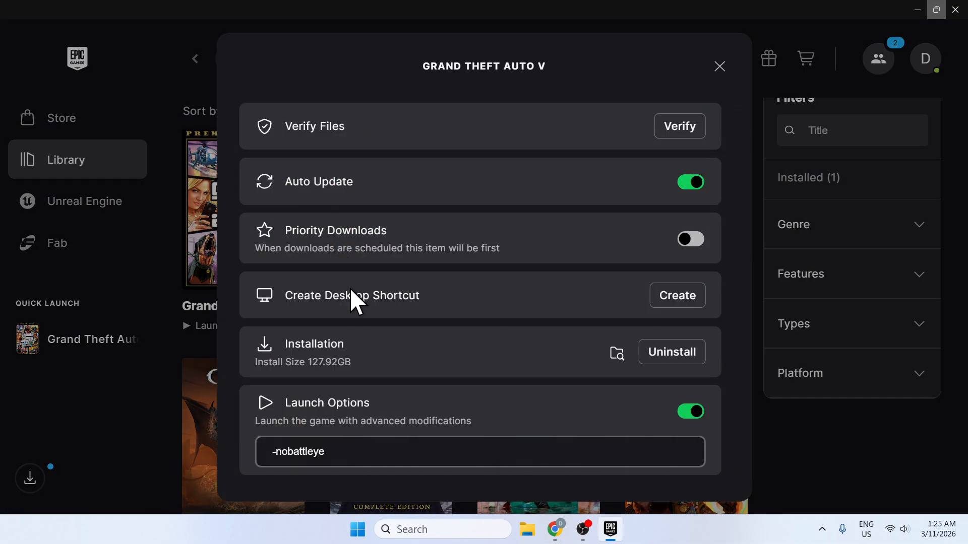
pyautogui.click(616, 353)
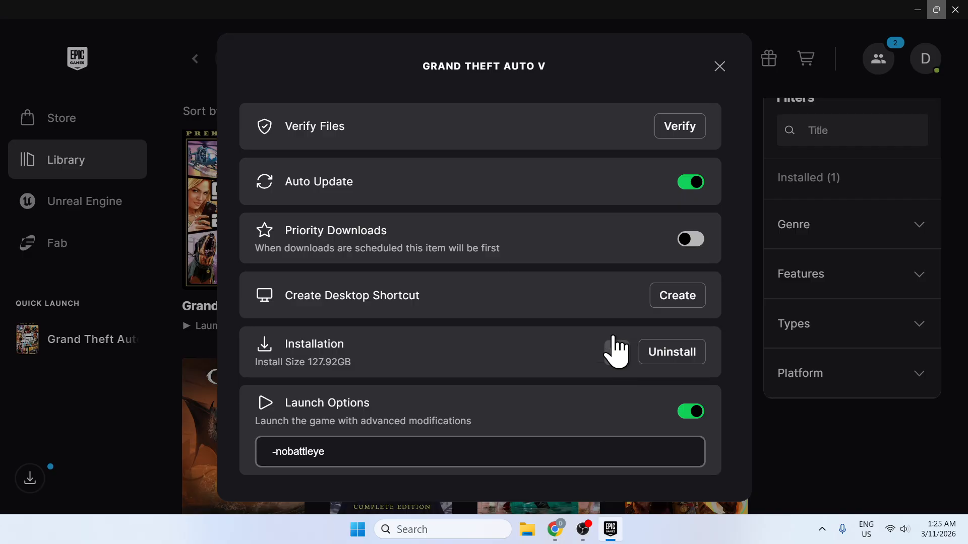
pyautogui.moveTo(735, 71); pyautogui.dragTo(270, 38)
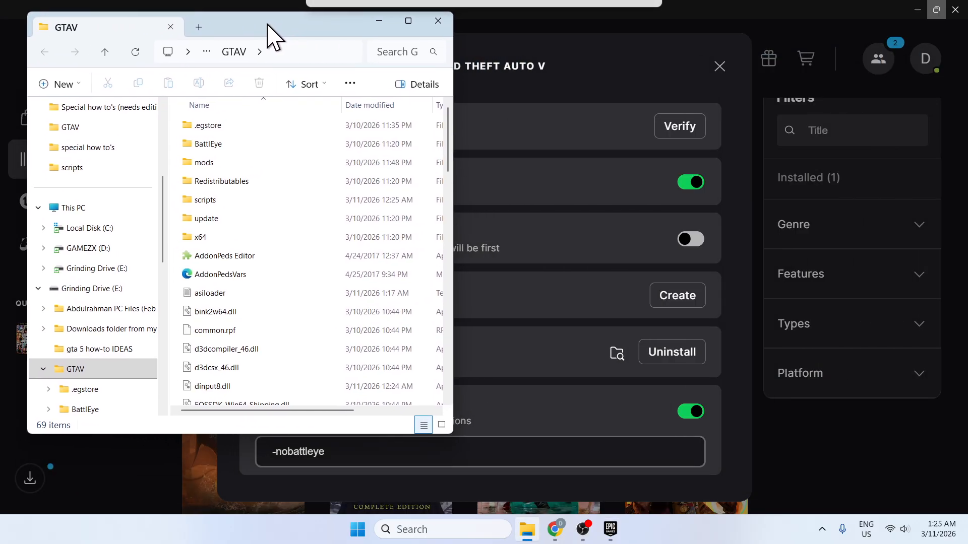
pyautogui.click(719, 66)
pyautogui.click(918, 9)
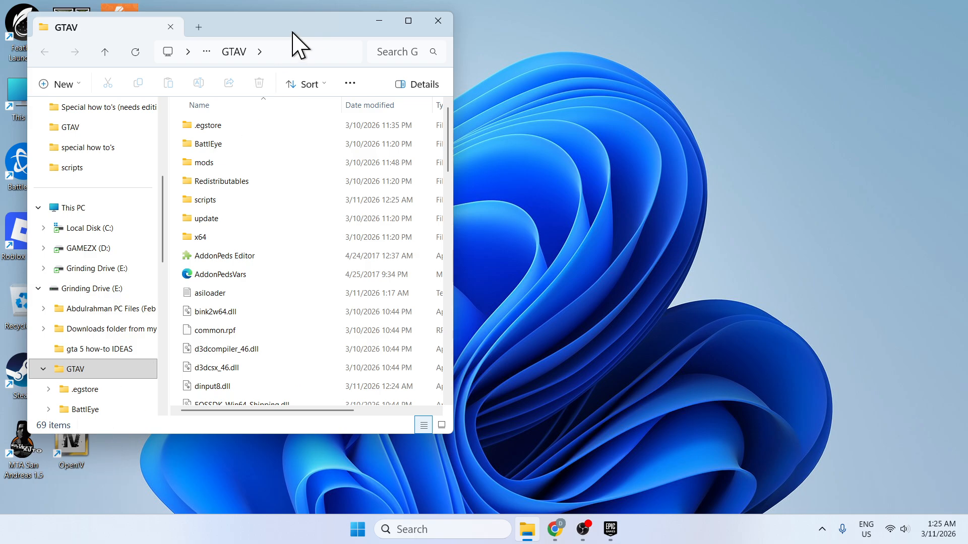
# Step: Open the Downloads folder in a second File Explorer window and arrange it side by side with the GTAV folder
pyautogui.moveTo(298, 39); pyautogui.dragTo(372, 142)
pyautogui.doubleClick(126, 93)
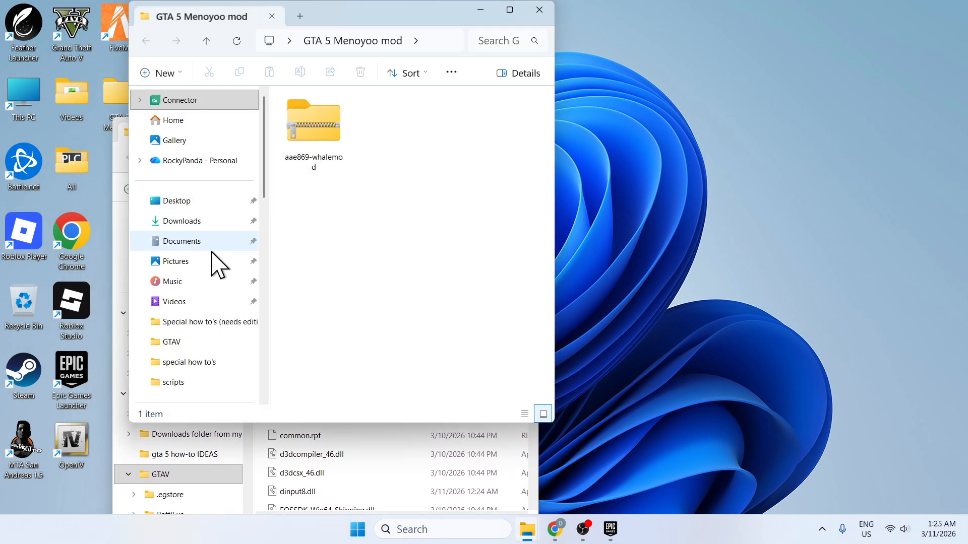
pyautogui.click(199, 222)
pyautogui.moveTo(216, 20); pyautogui.dragTo(557, 121)
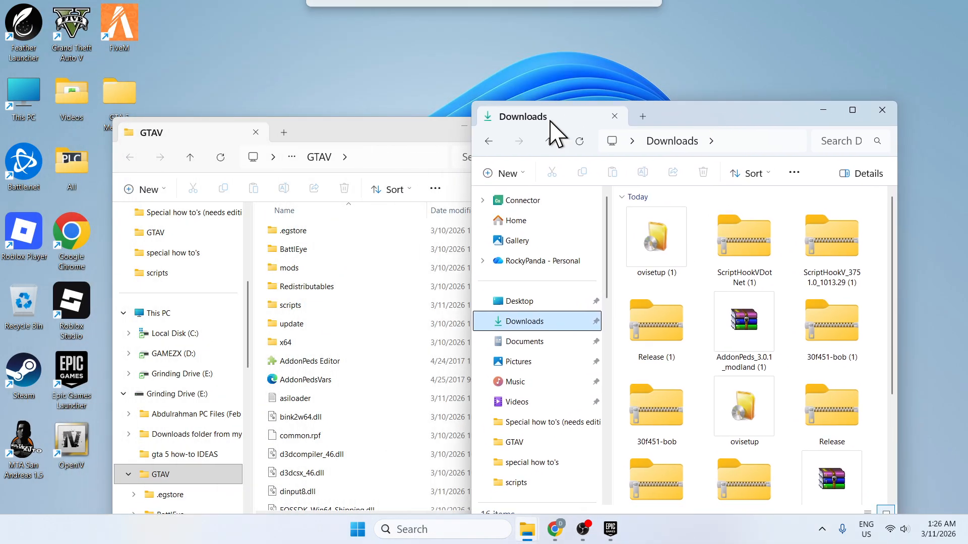
pyautogui.moveTo(363, 146); pyautogui.dragTo(287, 71)
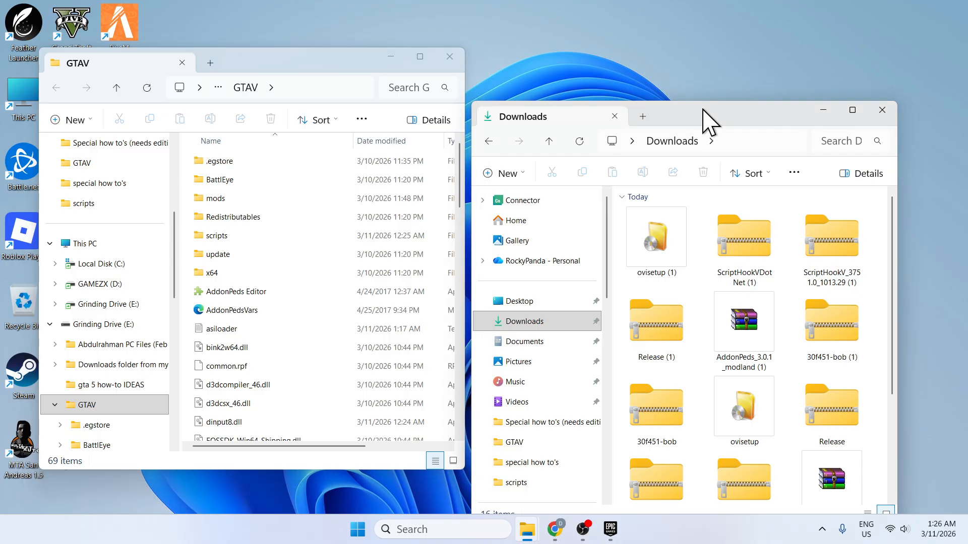
pyautogui.moveTo(706, 118); pyautogui.dragTo(728, 57)
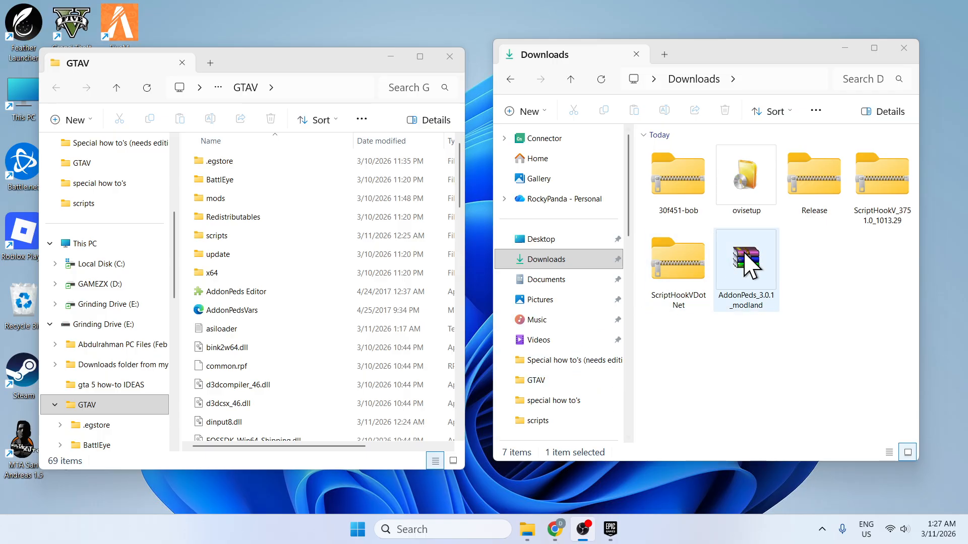
# Step: Copy ScriptHookVDotNet.asi, ScriptHookVDotNet2 and ScriptHookVDotNet2.dll from the ScriptHookVDotNet archive into the GTAV folder, replacing the existing files
pyautogui.click(676, 261)
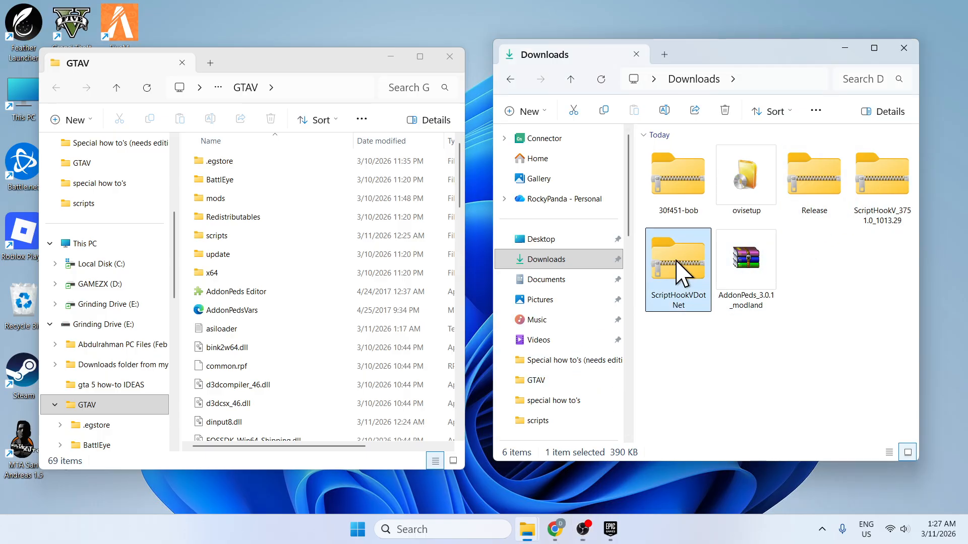
pyautogui.doubleClick(676, 261)
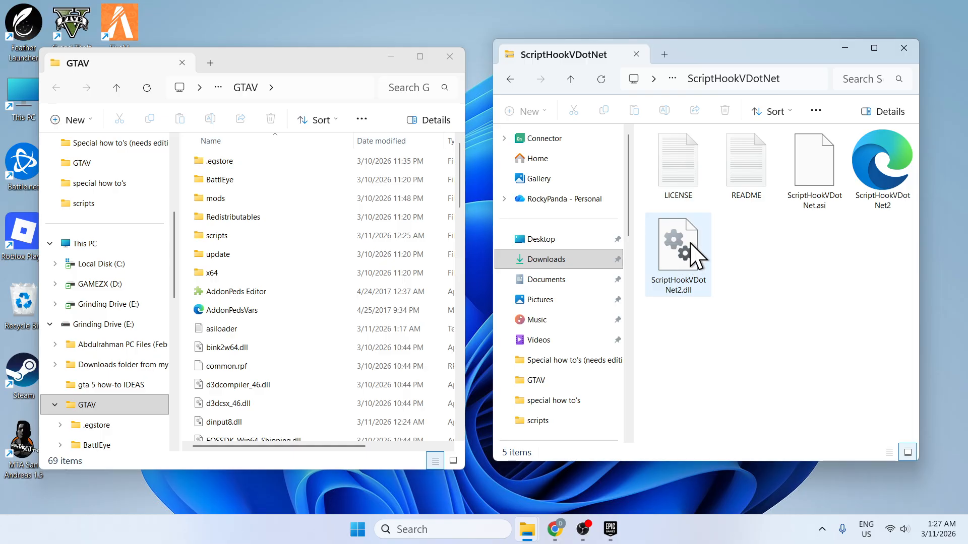
pyautogui.click(698, 252)
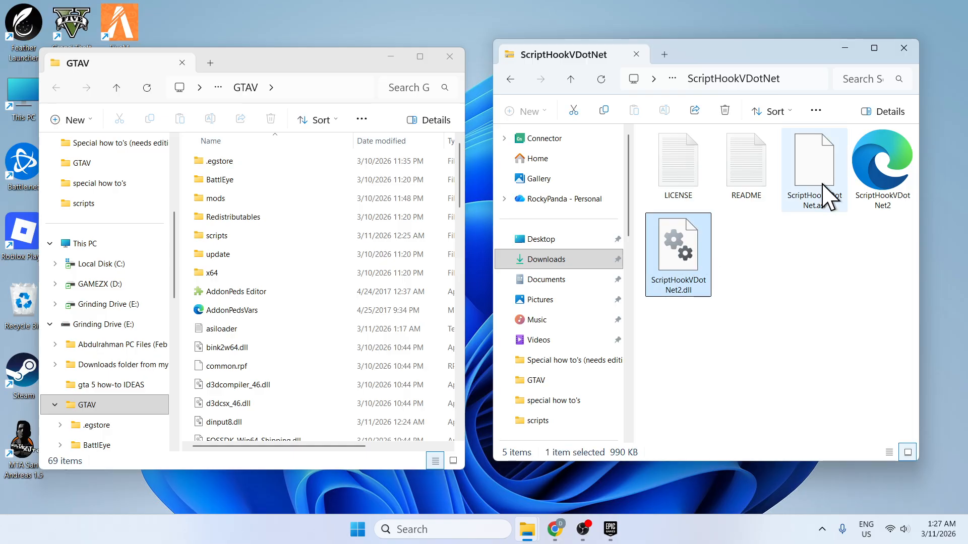
pyautogui.keyDown('ctrl'); pyautogui.click(830, 169); pyautogui.keyUp('ctrl')
pyautogui.keyDown('ctrl'); pyautogui.click(882, 161); pyautogui.keyUp('ctrl')
pyautogui.rightClick(868, 149)
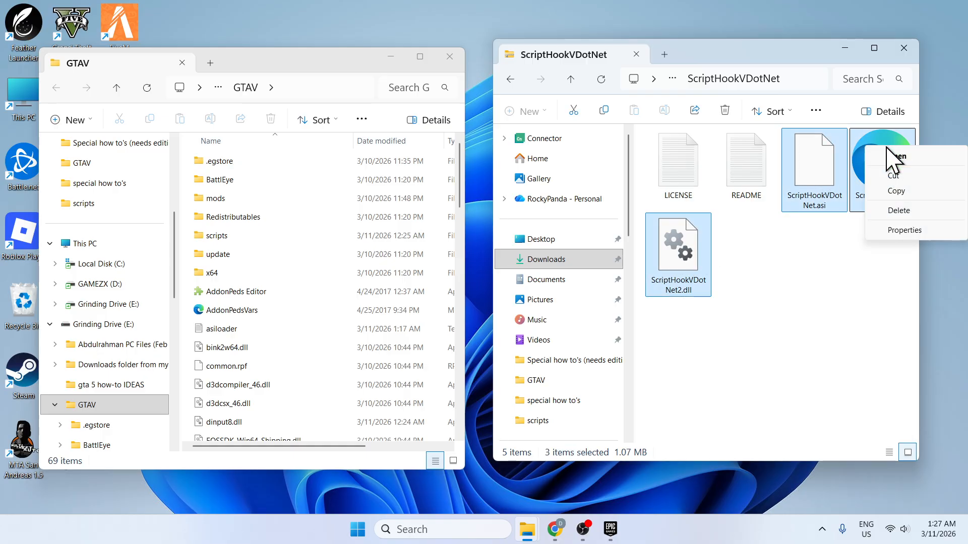
pyautogui.click(906, 193)
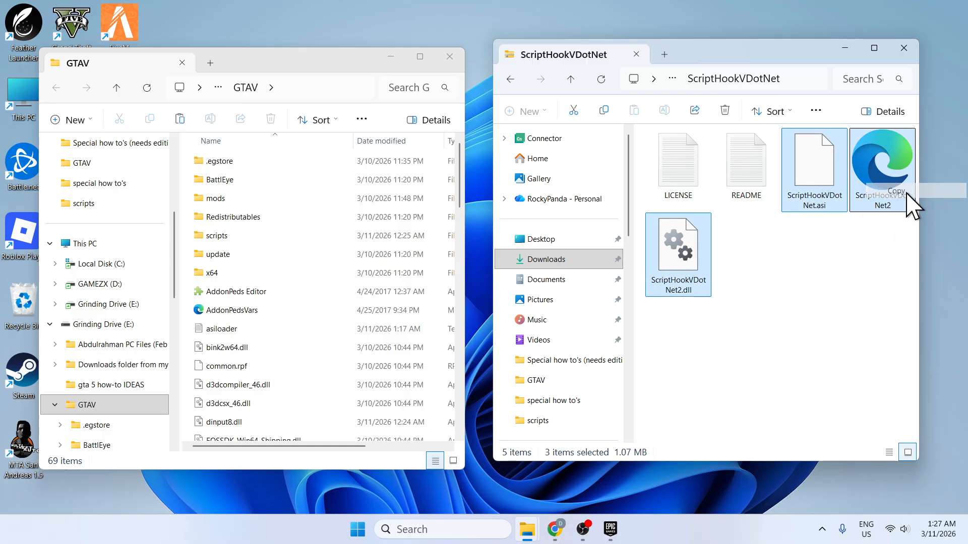
pyautogui.click(184, 361)
pyautogui.rightClick(184, 351)
pyautogui.click(201, 361)
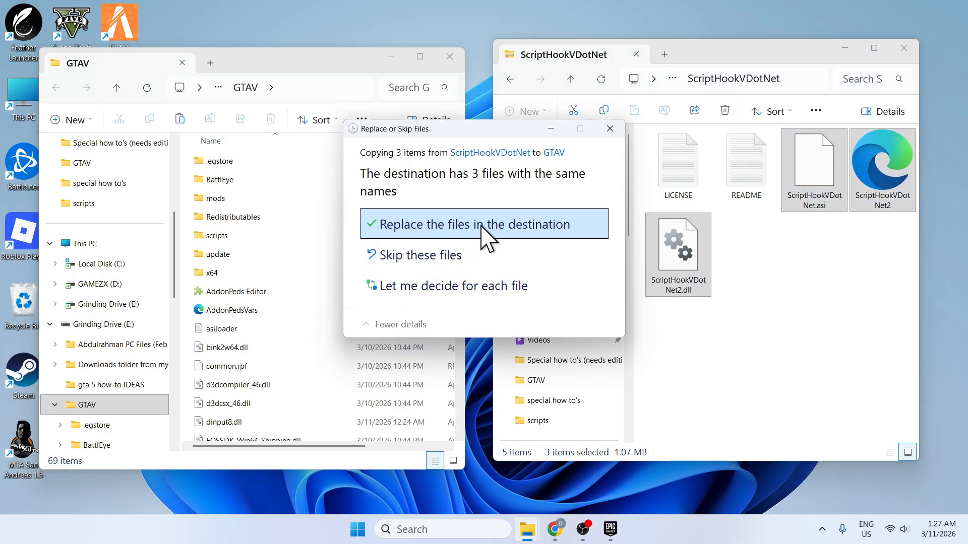
pyautogui.click(471, 223)
# Step: Copy dinput8.dll, ScriptHookV.dll and xinput1_4.dll from the bin folder of the ScriptHookV archive into the GTAV folder, replacing the existing files
pyautogui.click(510, 80)
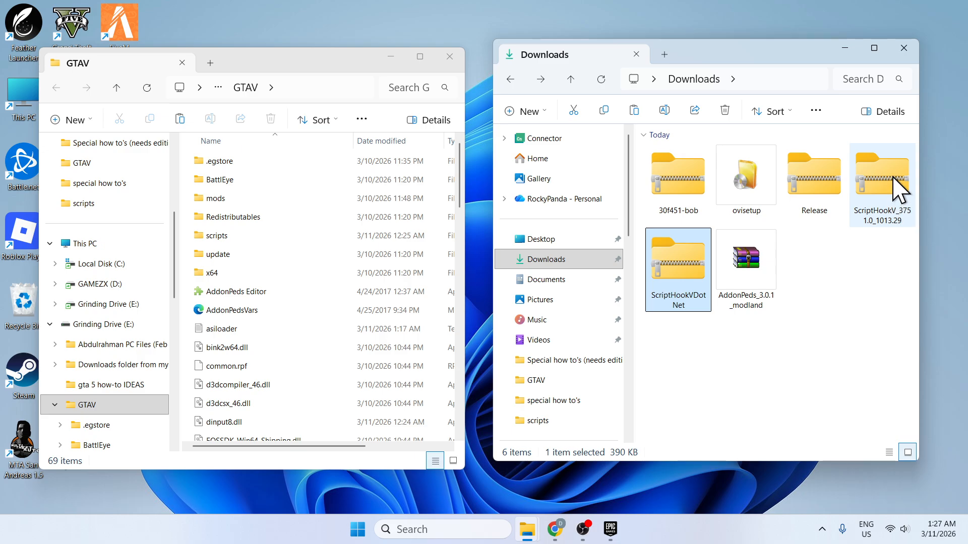
pyautogui.click(895, 187)
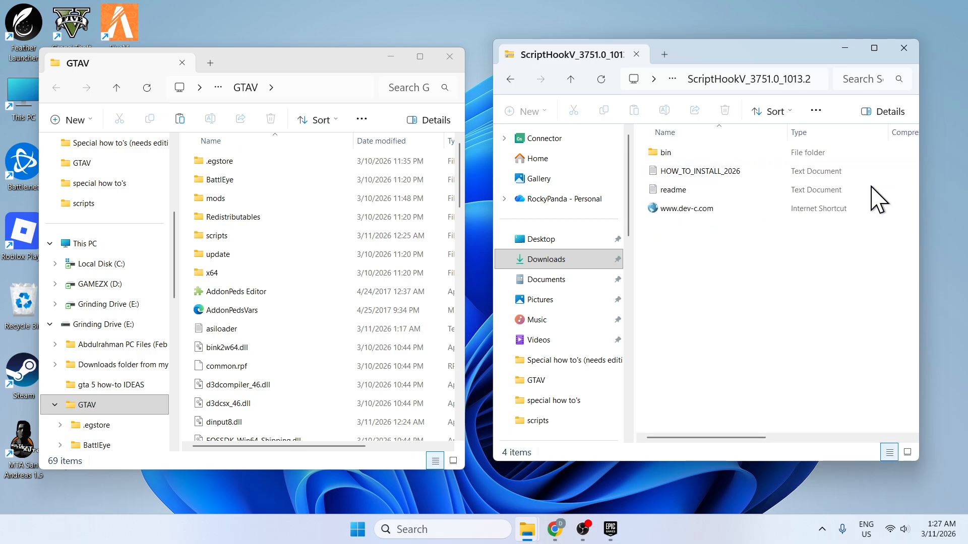
pyautogui.doubleClick(683, 153)
pyautogui.click(702, 228)
pyautogui.keyDown('ctrl'); pyautogui.click(713, 208); pyautogui.keyUp('ctrl')
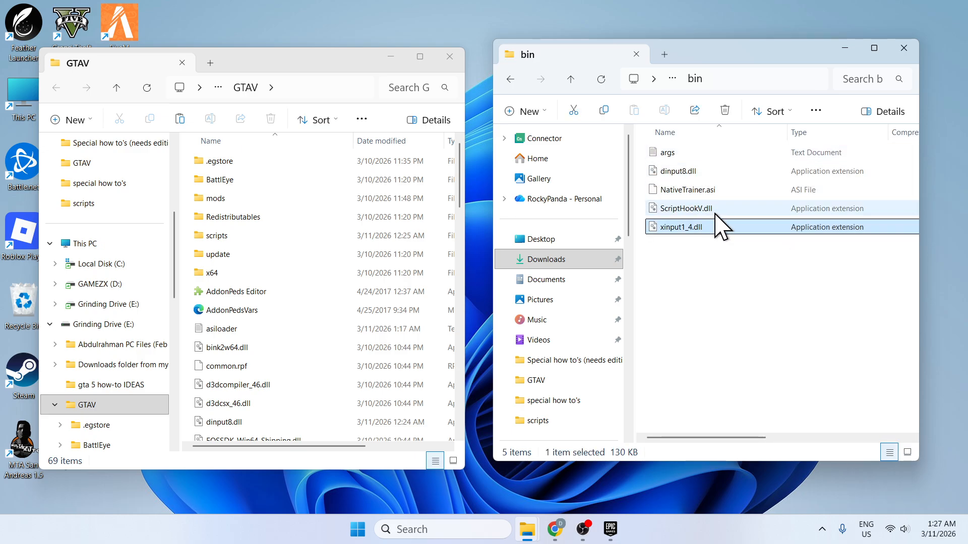
pyautogui.keyDown('ctrl'); pyautogui.click(726, 172); pyautogui.keyUp('ctrl')
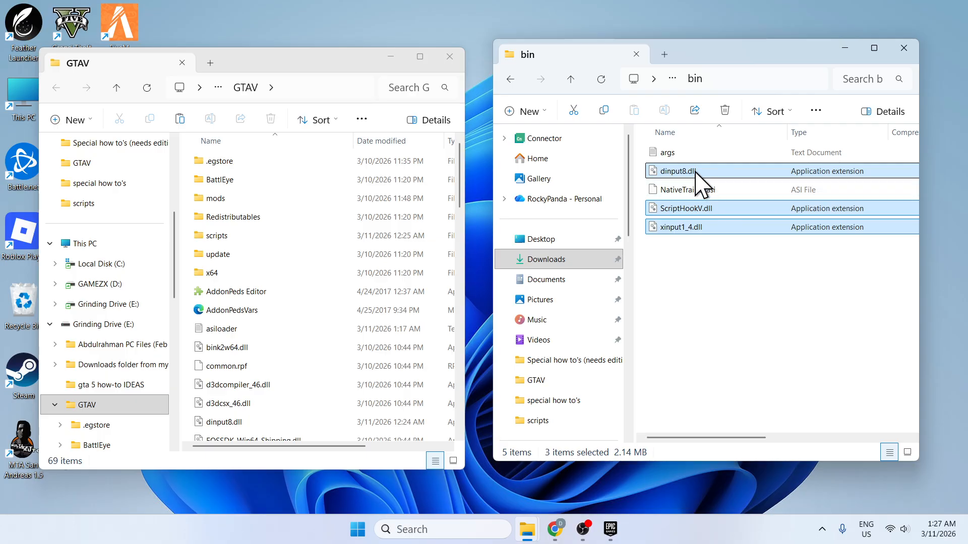
pyautogui.rightClick(697, 173)
pyautogui.click(741, 217)
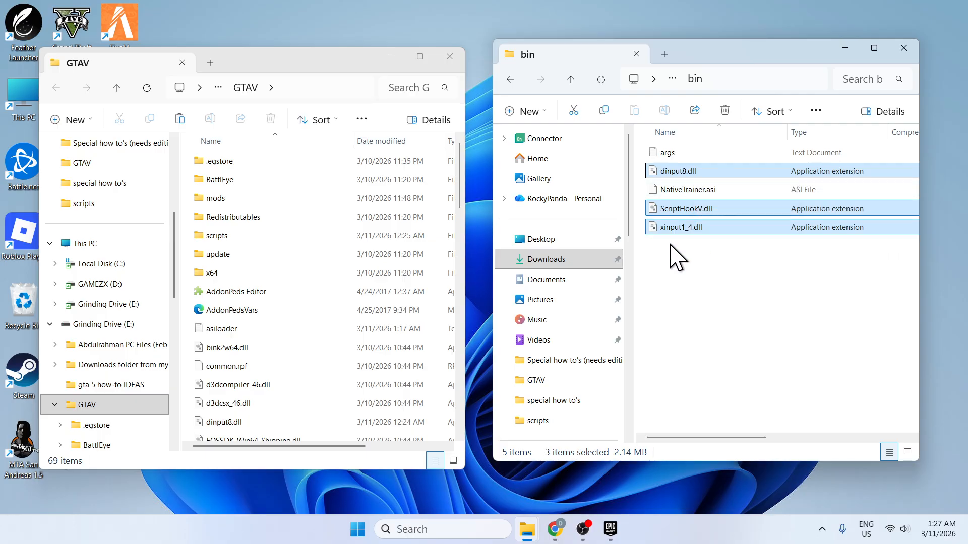
pyautogui.rightClick(189, 348)
pyautogui.click(208, 352)
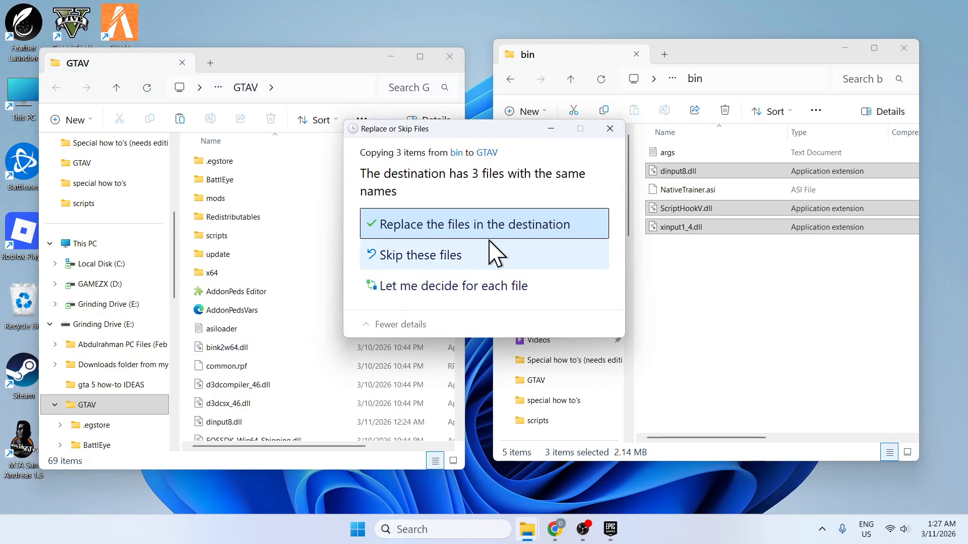
pyautogui.click(465, 230)
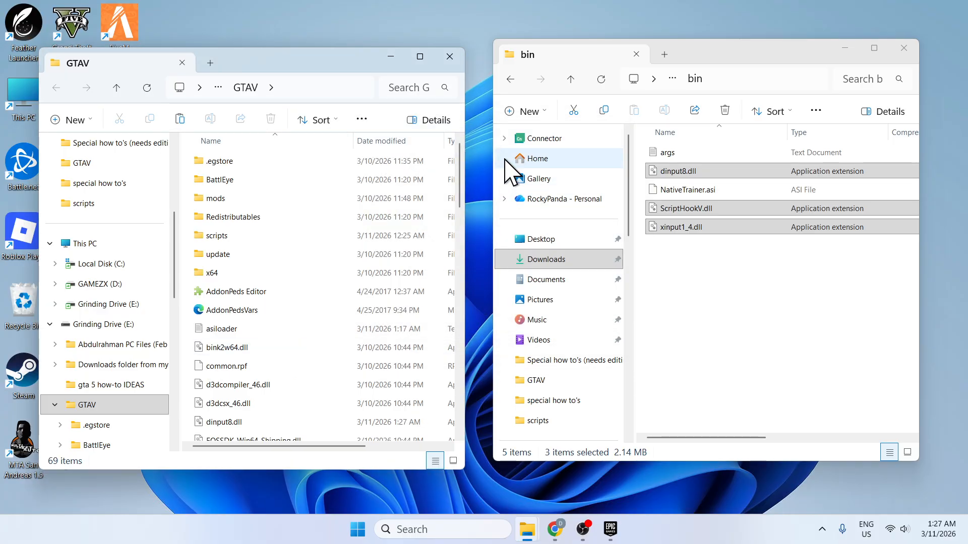
# Step: Return to the Downloads folder from the ScriptHookV archive and open the Release archive
pyautogui.click(510, 79)
pyautogui.click(510, 79)
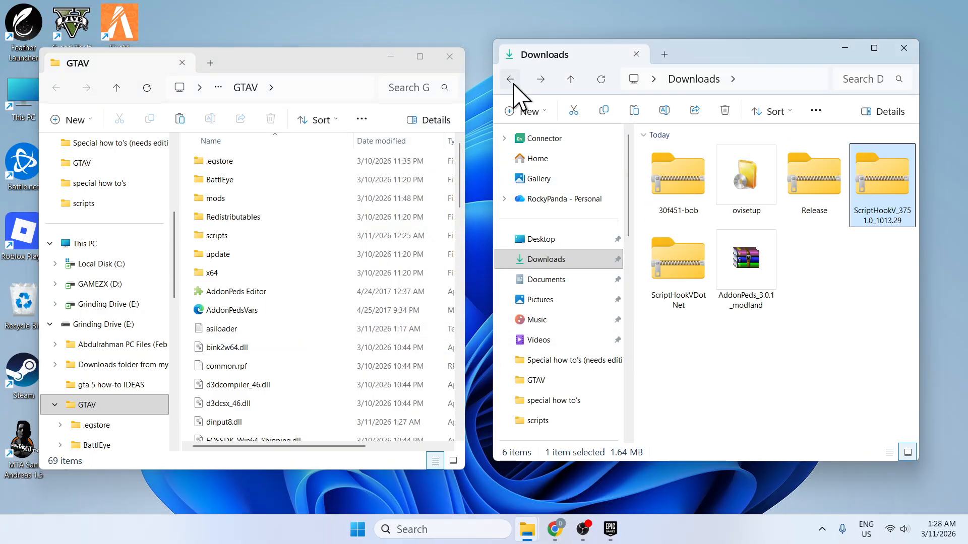
pyautogui.click(760, 357)
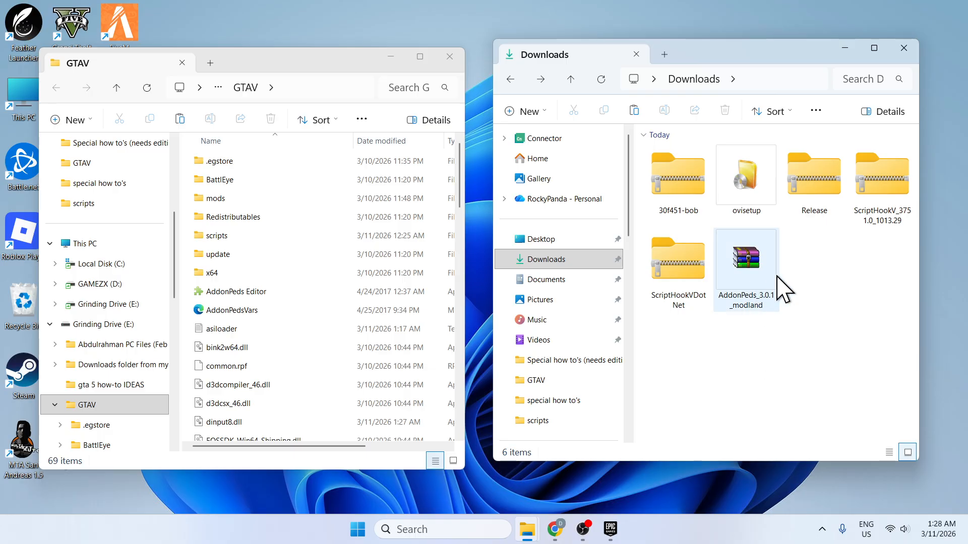
pyautogui.doubleClick(831, 191)
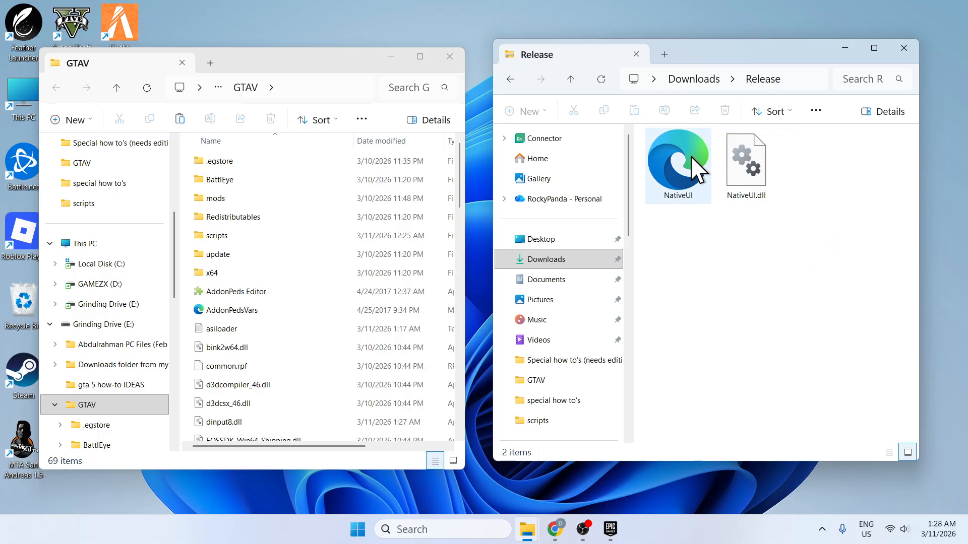
pyautogui.rightClick(188, 230)
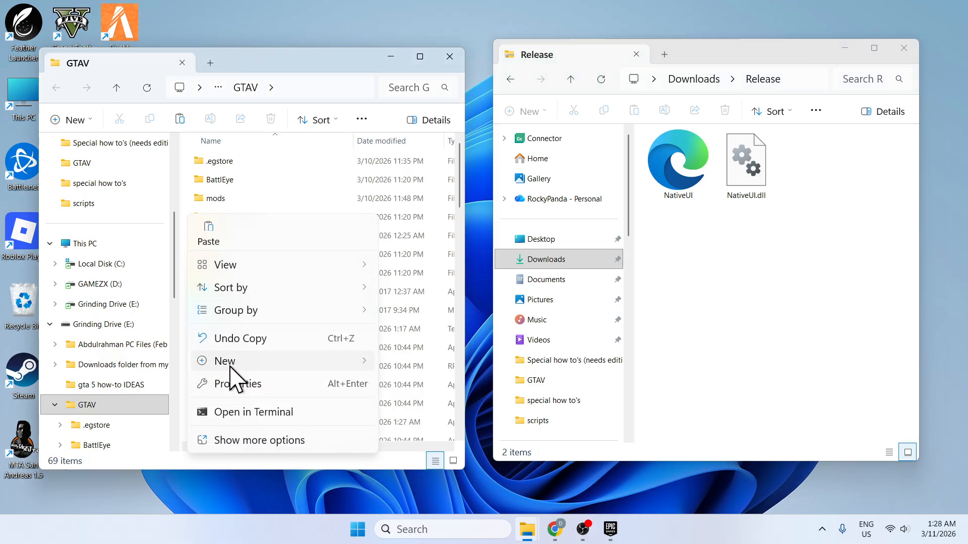
pyautogui.moveTo(231, 367)
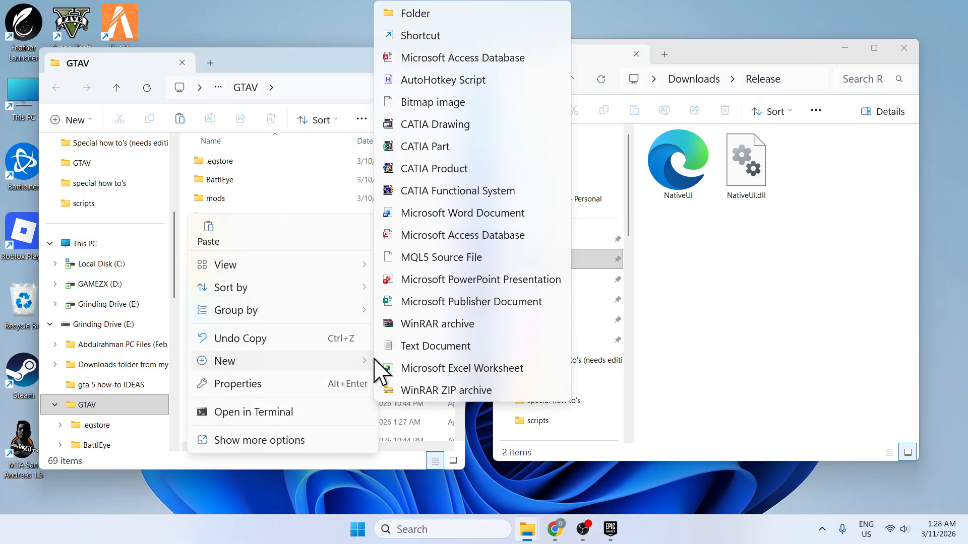
pyautogui.click(403, 15)
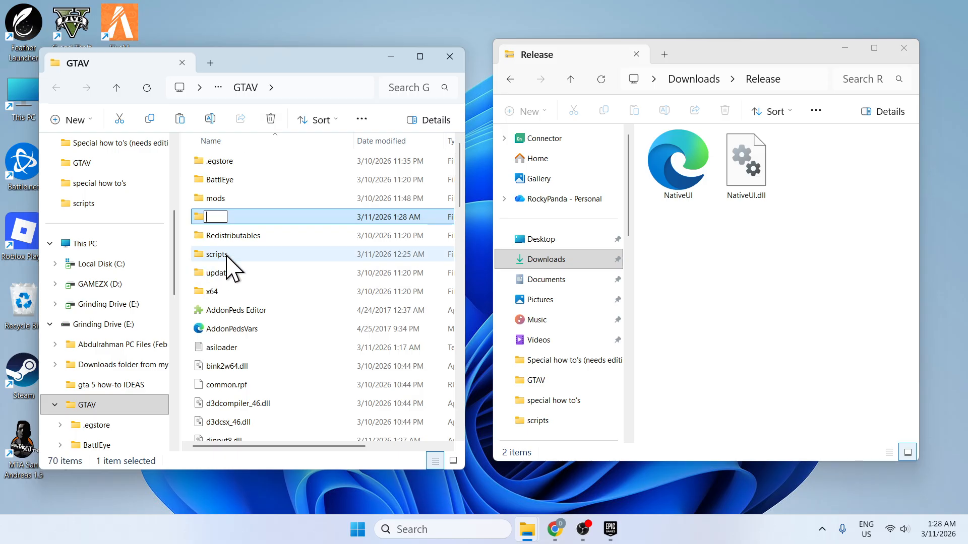
pyautogui.click(244, 216)
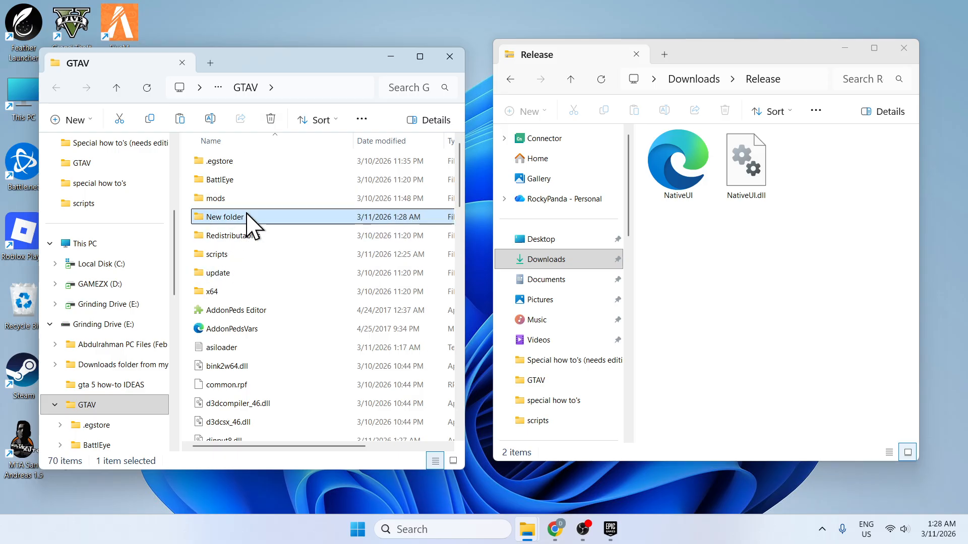
pyautogui.press('Delete')
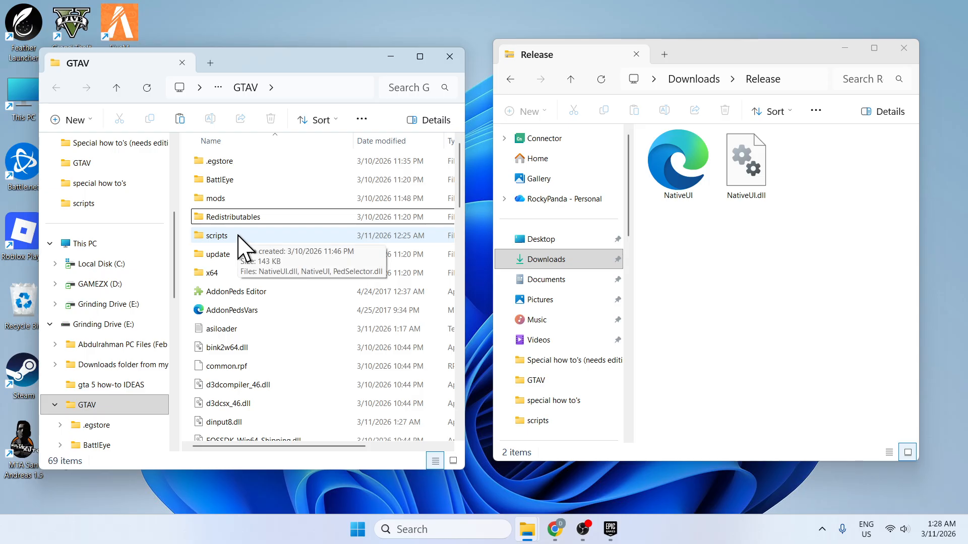
# Step: Copy NativeUI and NativeUI.dll from the Release archive into the GTAV scripts folder, replacing the existing files, and return to the GTAV and Downloads folders
pyautogui.doubleClick(238, 235)
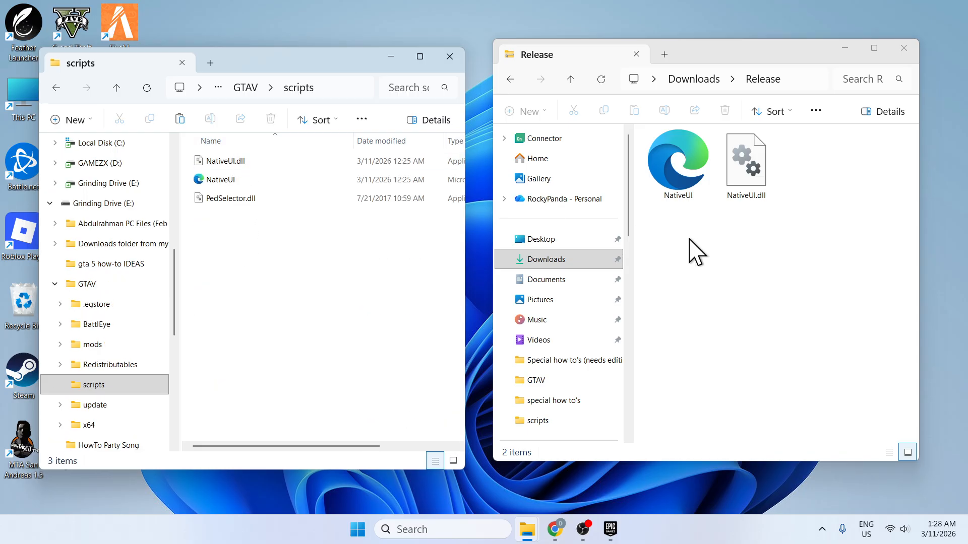
pyautogui.moveTo(667, 242); pyautogui.dragTo(761, 177)
pyautogui.rightClick(761, 177)
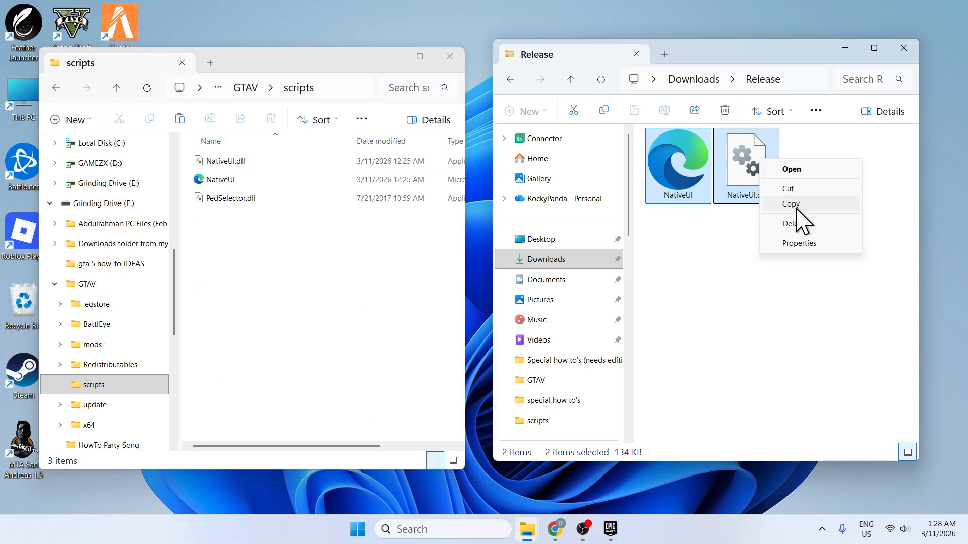
pyautogui.click(796, 205)
pyautogui.rightClick(329, 327)
pyautogui.click(356, 336)
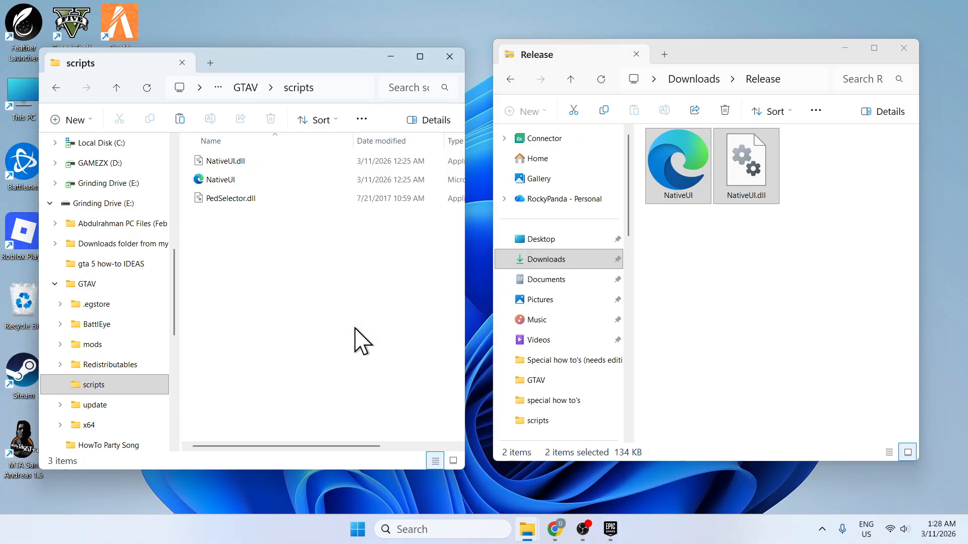
pyautogui.click(460, 230)
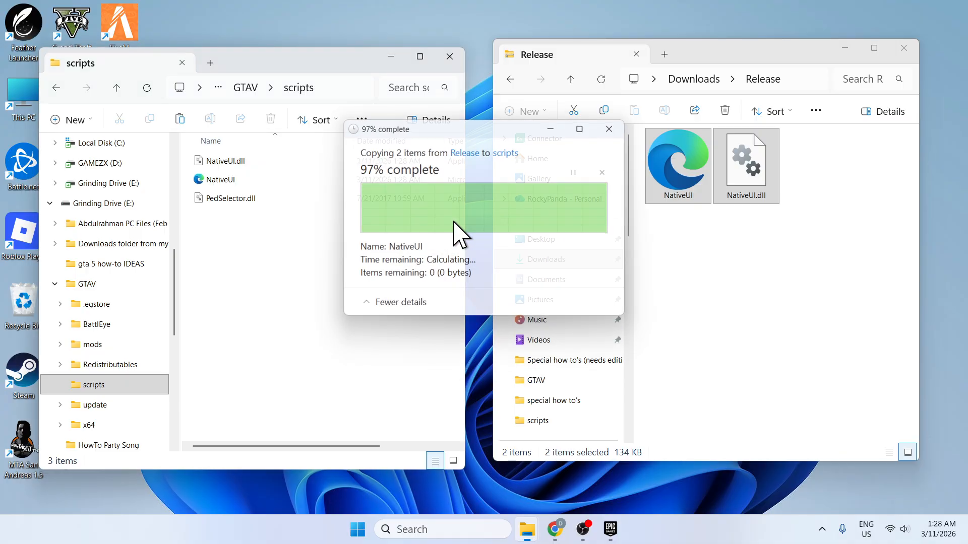
pyautogui.click(117, 88)
pyautogui.click(510, 79)
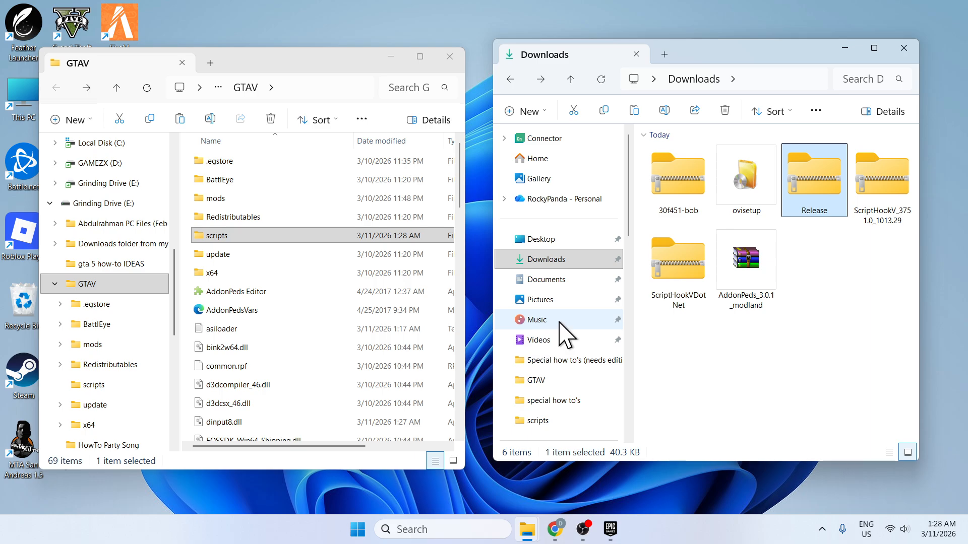
# Step: Run ovisetup from Downloads, accept the license terms, install OpenIV to this computer with a desktop icon, and close the installer
pyautogui.click(752, 166)
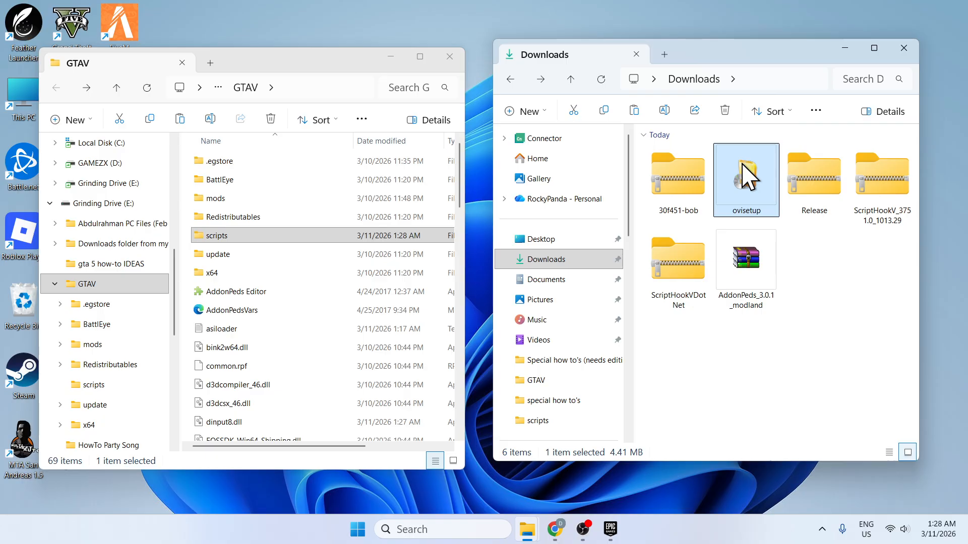
pyautogui.doubleClick(744, 166)
pyautogui.click(619, 398)
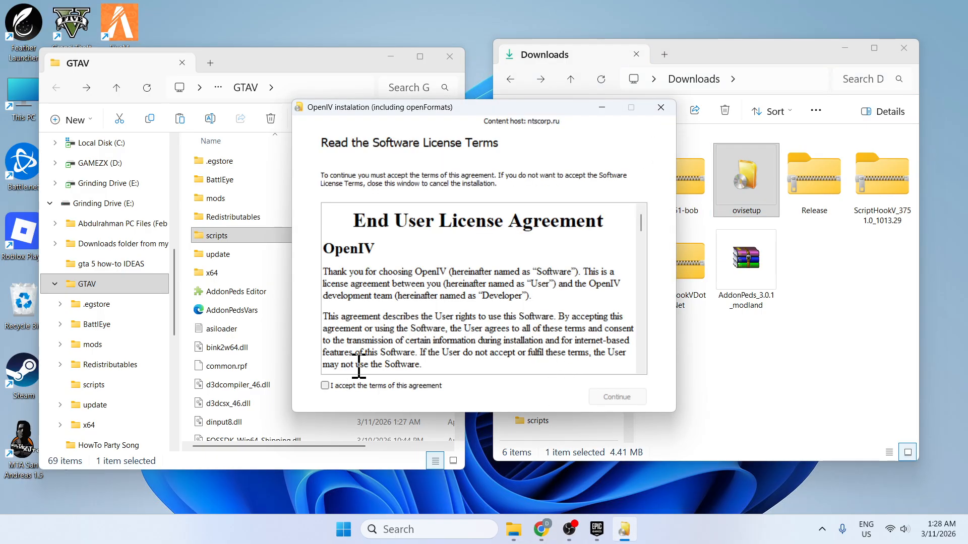
pyautogui.scroll(-3, 358, 365)
pyautogui.click(620, 398)
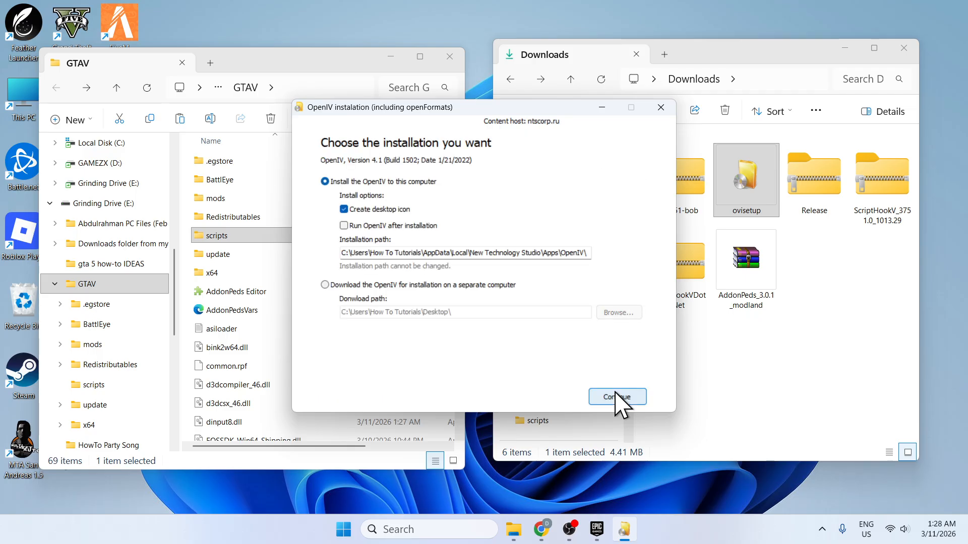
pyautogui.click(620, 399)
pyautogui.click(474, 306)
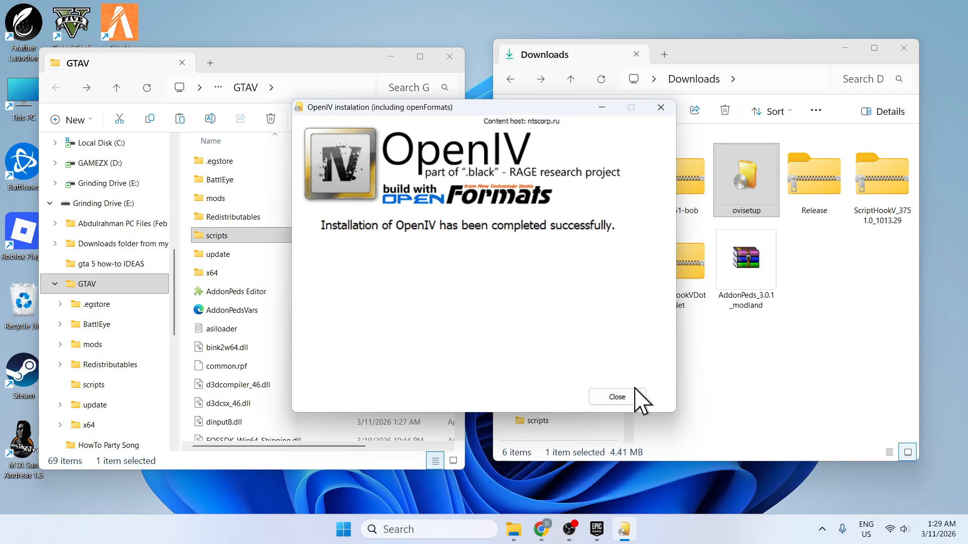
pyautogui.click(617, 397)
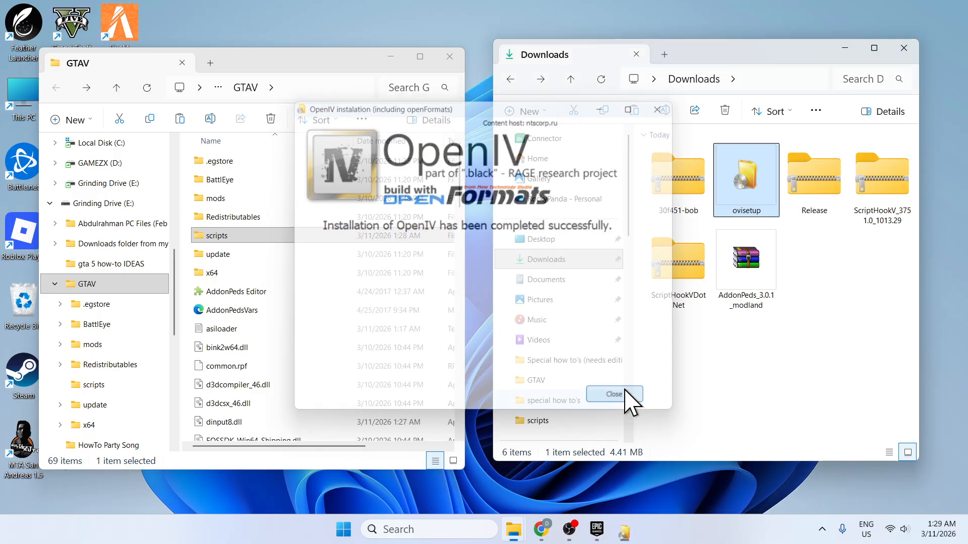
# Step: Uncover the OpenIV desktop shortcut, launch OpenIV and choose Grand Theft Auto V for Windows
pyautogui.moveTo(316, 76); pyautogui.dragTo(316, 42)
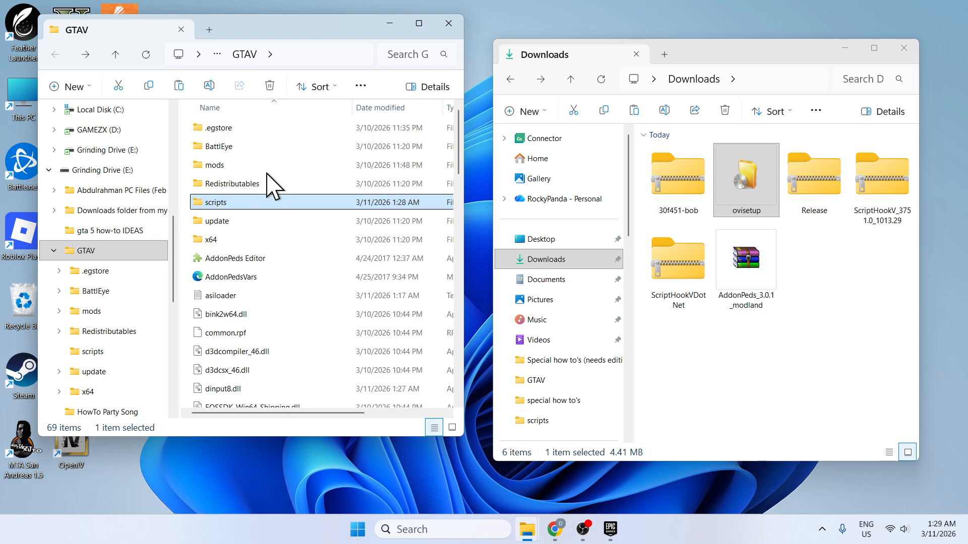
pyautogui.moveTo(308, 33)
pyautogui.mouseDown()
pyautogui.moveTo(547, 59)
pyautogui.moveTo(303, 37)
pyautogui.mouseUp()
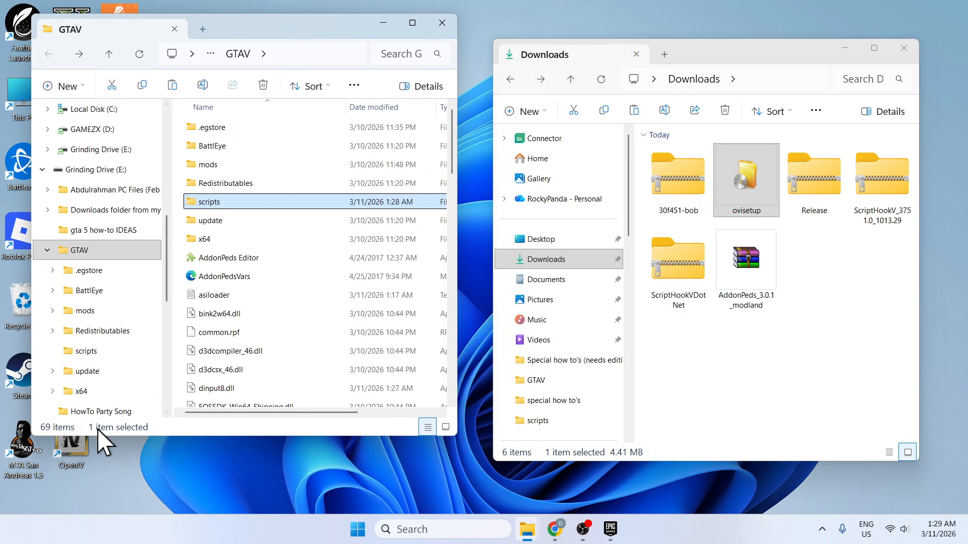
pyautogui.click(70, 448)
pyautogui.doubleClick(70, 448)
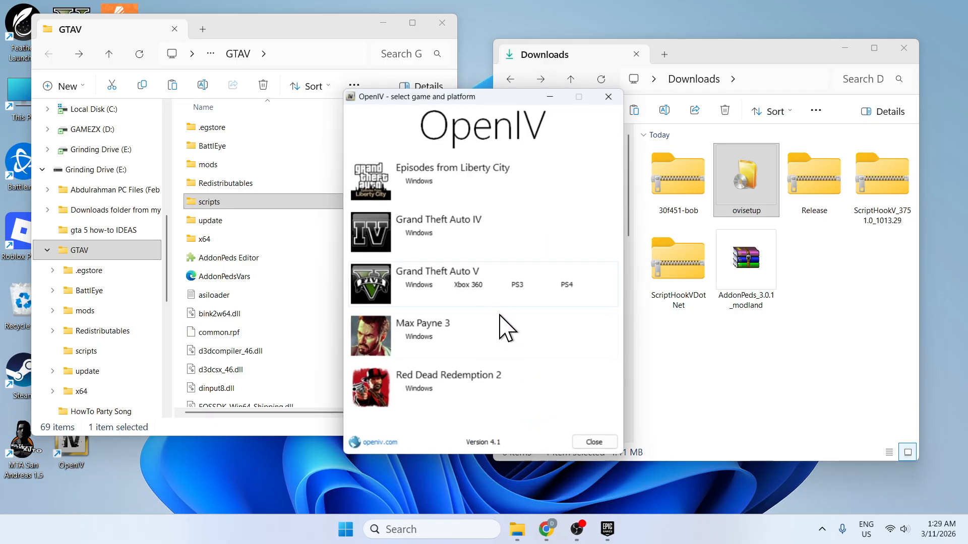
pyautogui.click(430, 277)
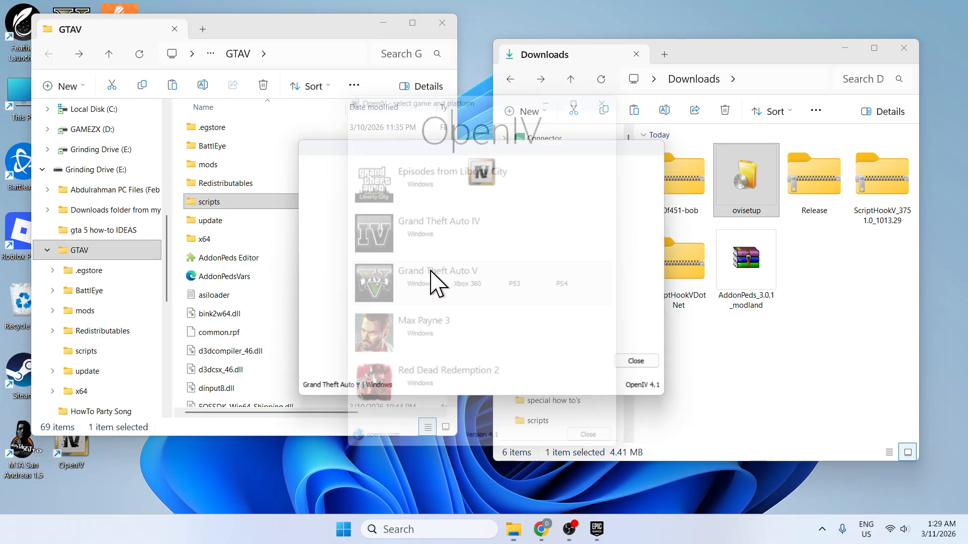
# Step: Set OpenIV's Grand Theft Auto V location to E:\GTAV and continue to the game's file list
pyautogui.moveTo(613, 141); pyautogui.dragTo(662, 133)
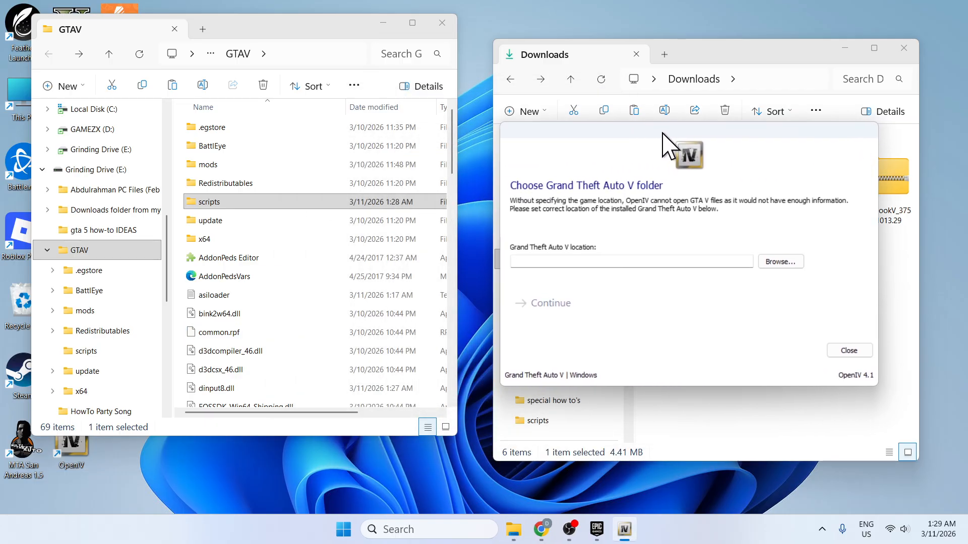
pyautogui.click(292, 53)
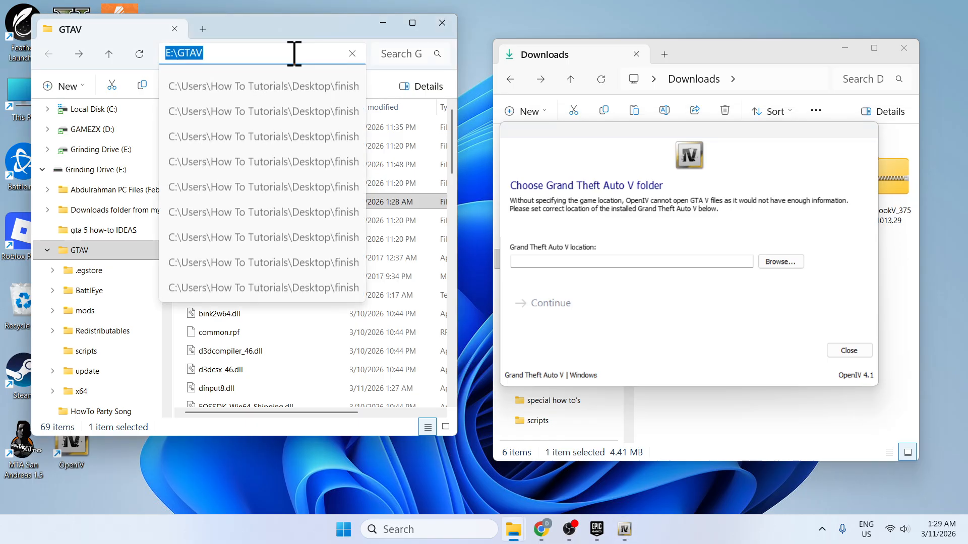
pyautogui.click(781, 262)
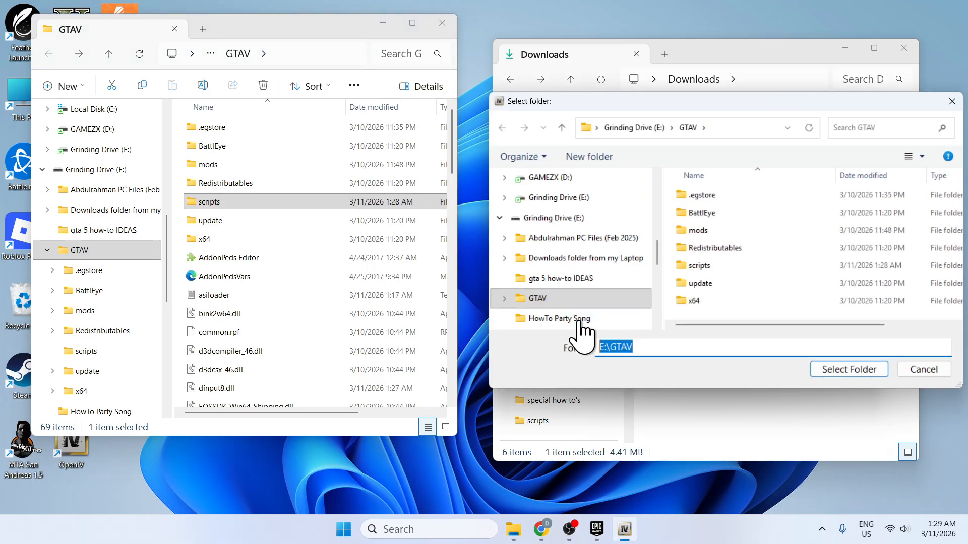
pyautogui.click(862, 370)
pyautogui.click(609, 301)
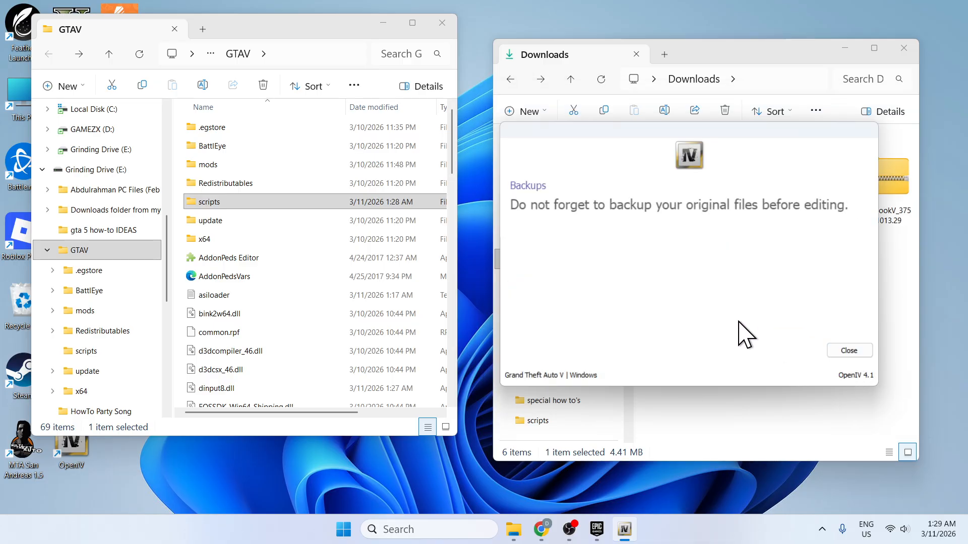
pyautogui.click(600, 309)
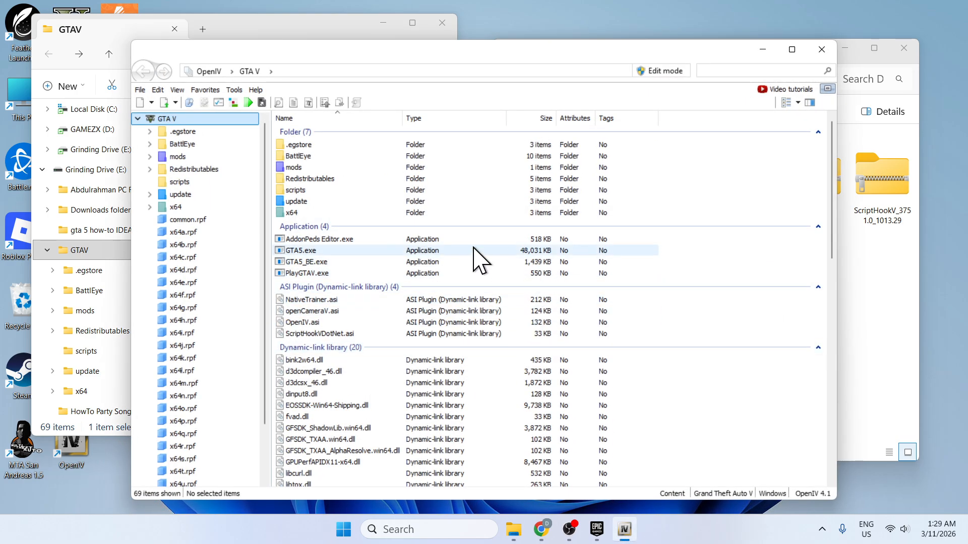
# Step: Check the installation status of ASI Loader, OpenIV.ASI and openCamera in the ASI Manager, and close OpenIV
pyautogui.click(234, 90)
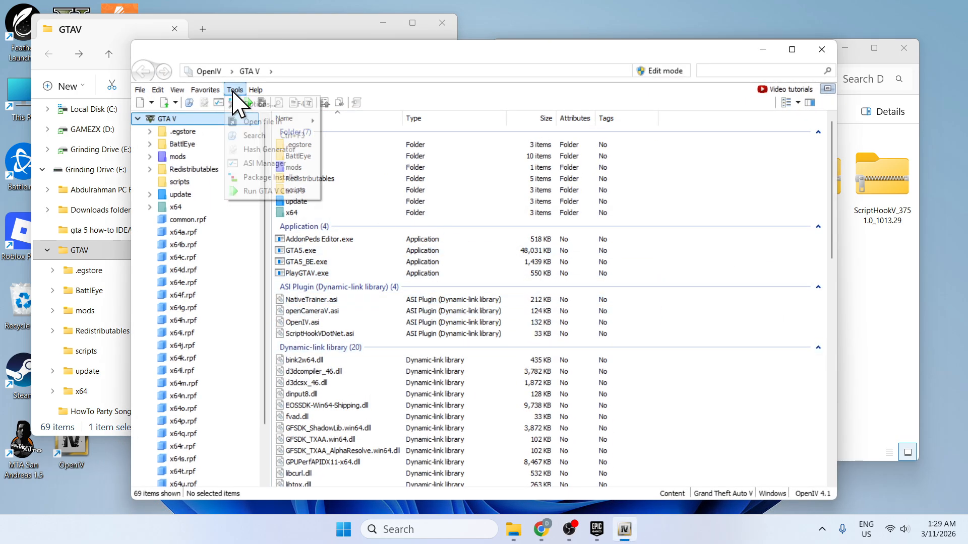
pyautogui.click(252, 162)
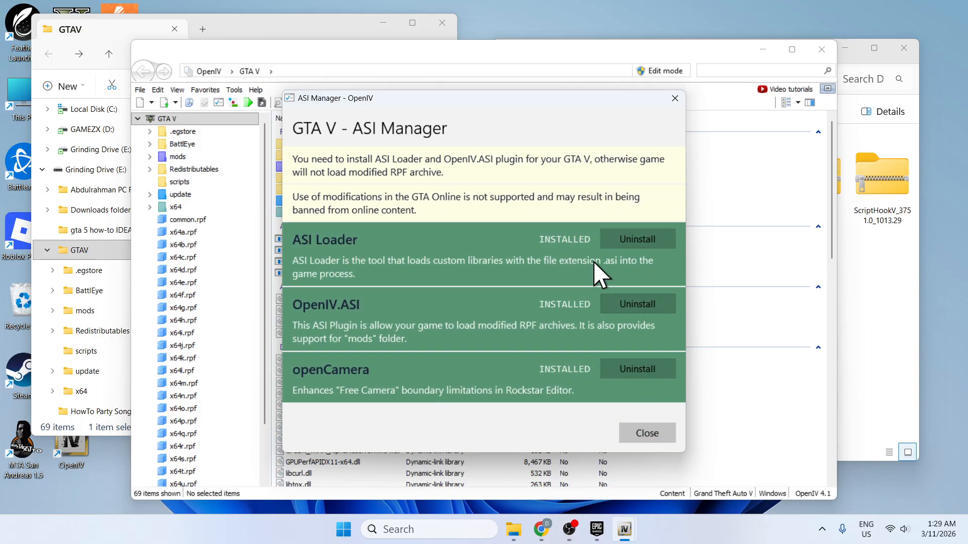
pyautogui.click(648, 447)
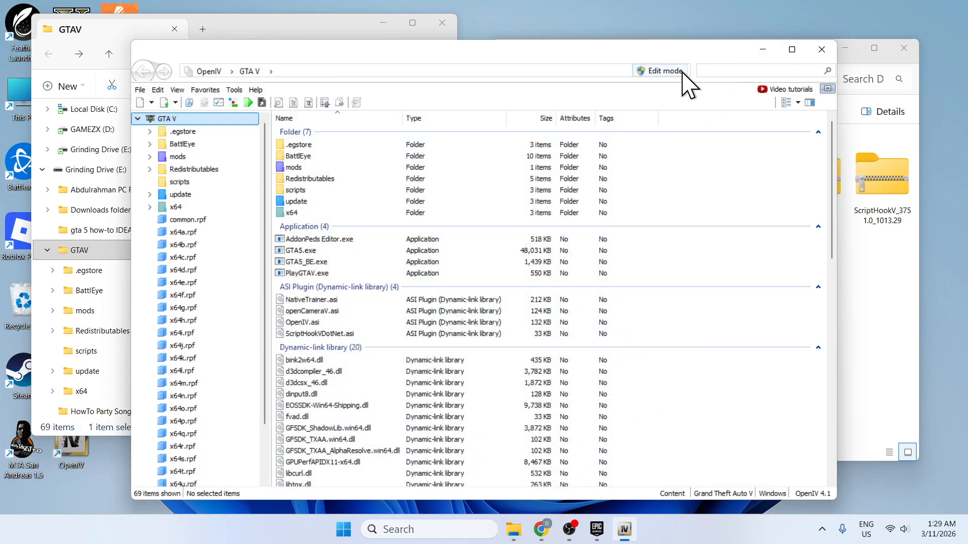
pyautogui.click(826, 49)
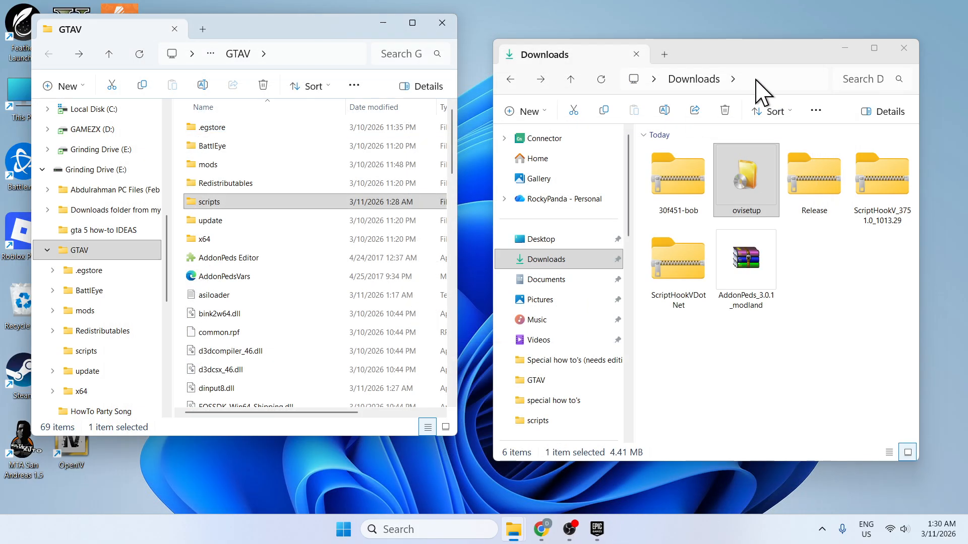
# Step: Try to create a new folder named mods in the GTAV folder
pyautogui.click(181, 185)
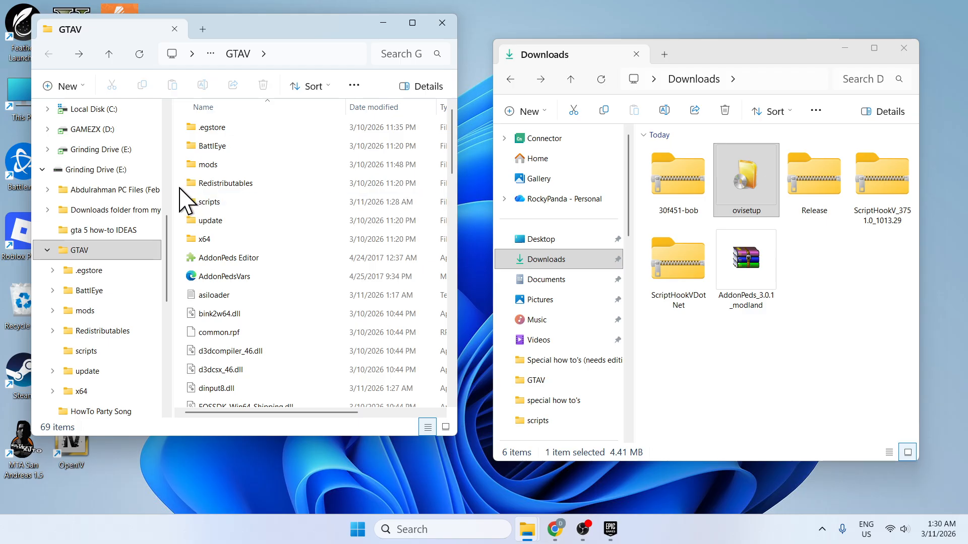
pyautogui.rightClick(180, 188)
pyautogui.press('Escape')
pyautogui.rightClick(180, 188)
pyautogui.moveTo(210, 290)
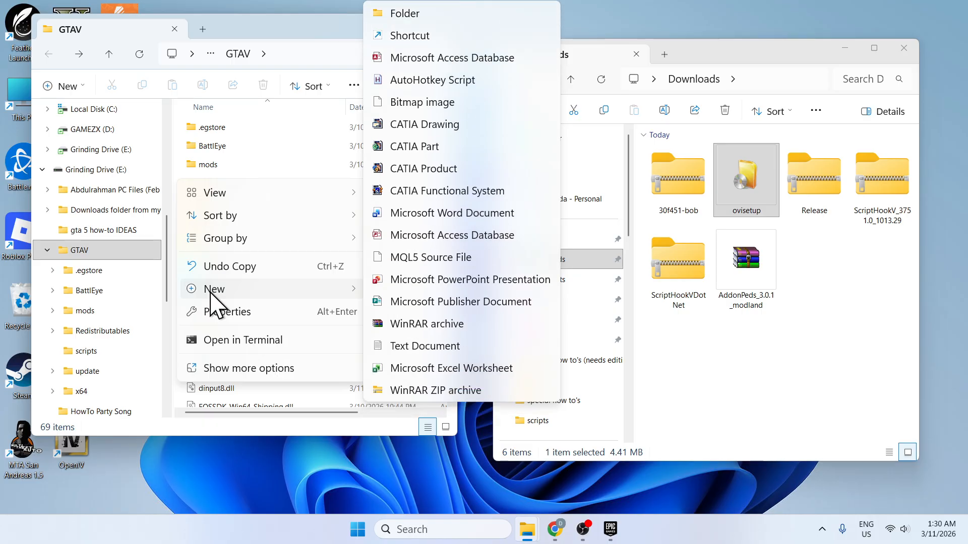
pyautogui.click(403, 14)
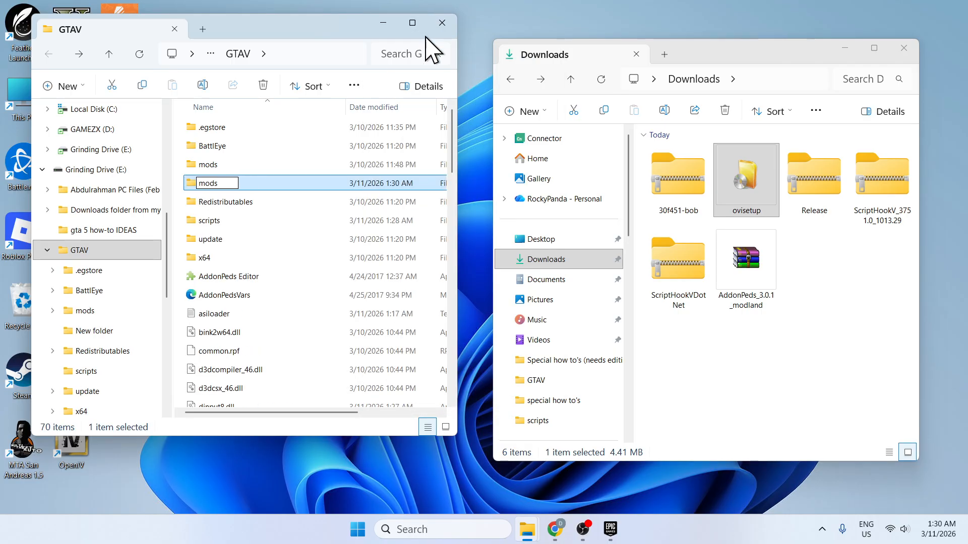
pyautogui.click(255, 183)
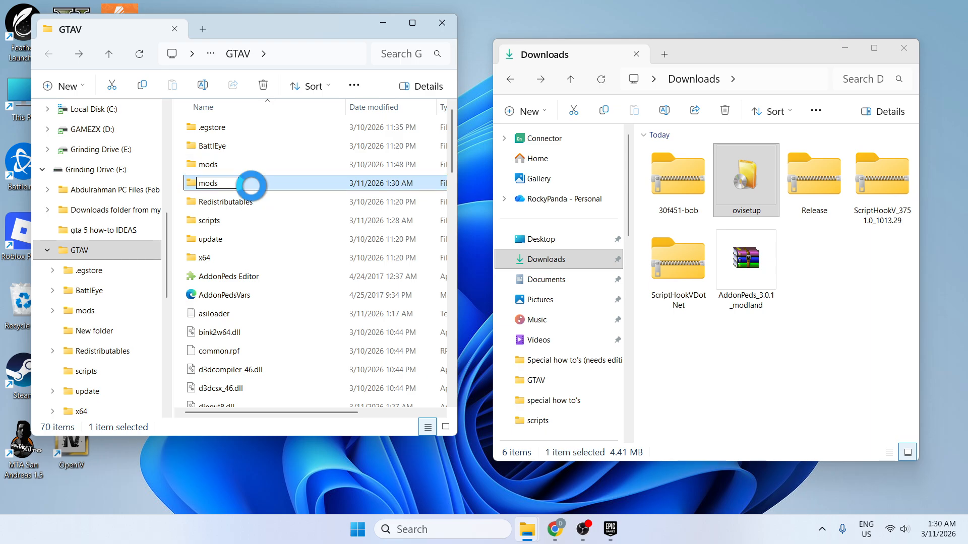
pyautogui.click(645, 138)
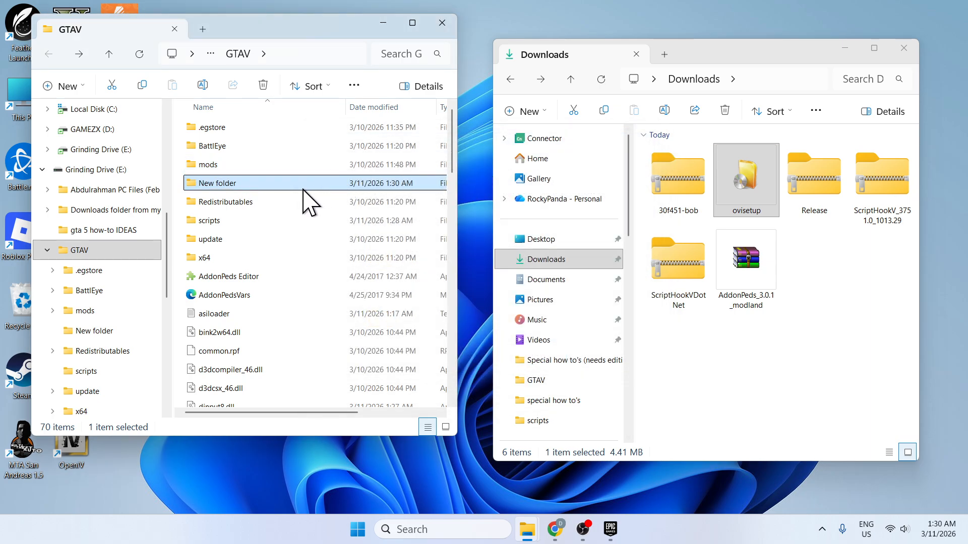
# Step: Open the dlcpacks folder inside the GTAV folder's mods\update\x64 path
pyautogui.doubleClick(223, 171)
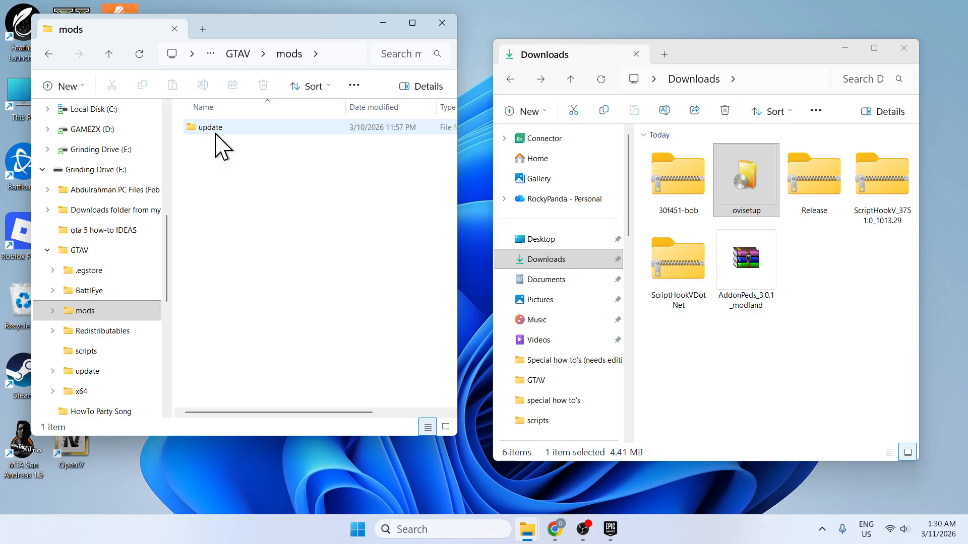
pyautogui.moveTo(218, 146)
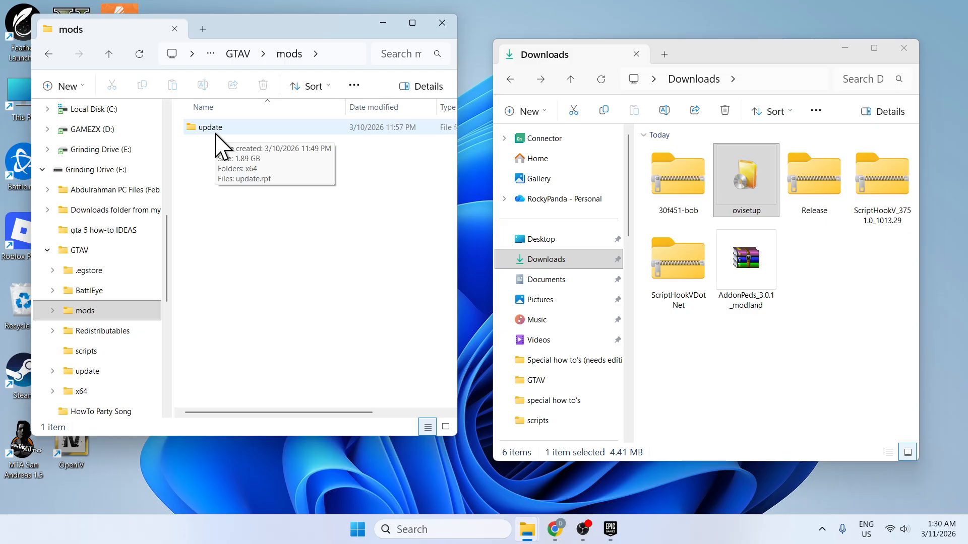
pyautogui.doubleClick(214, 131)
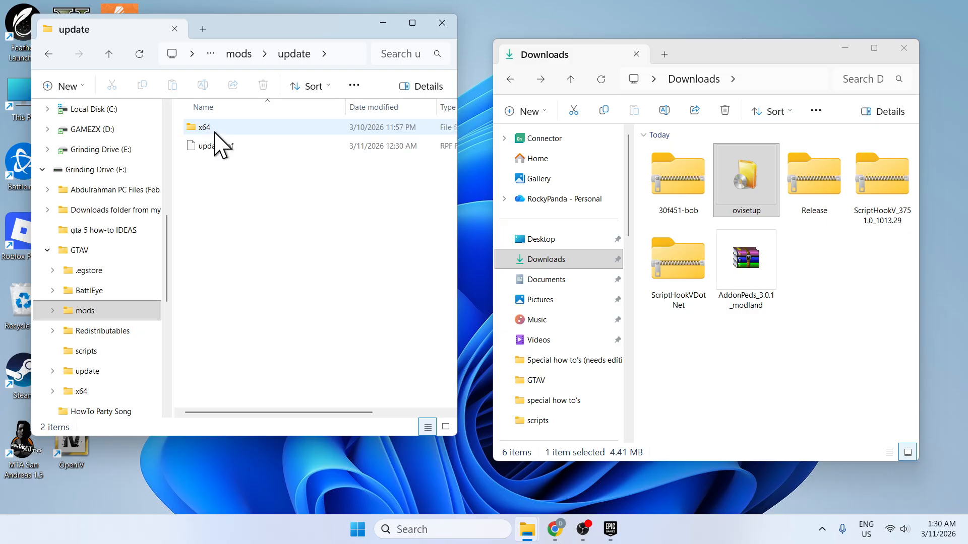
pyautogui.click(233, 126)
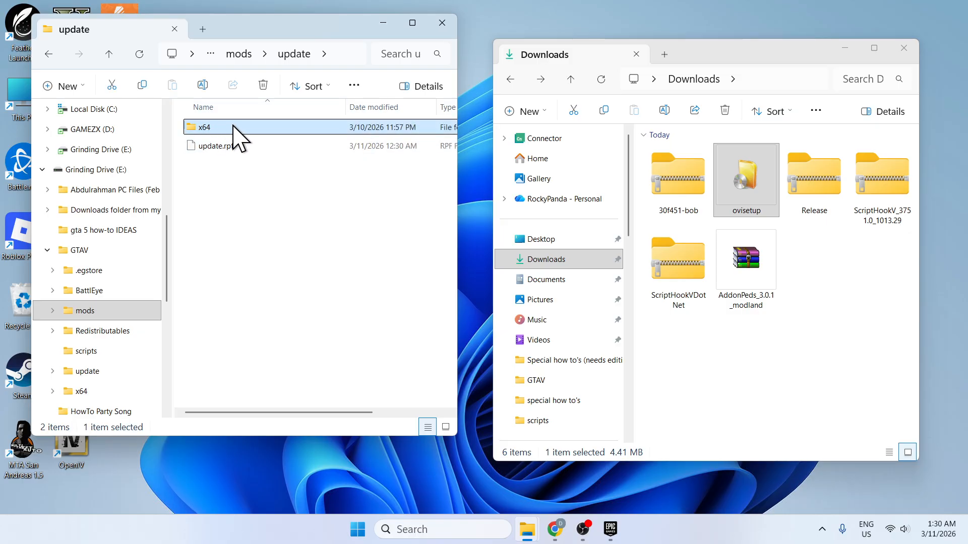
pyautogui.rightClick(252, 197)
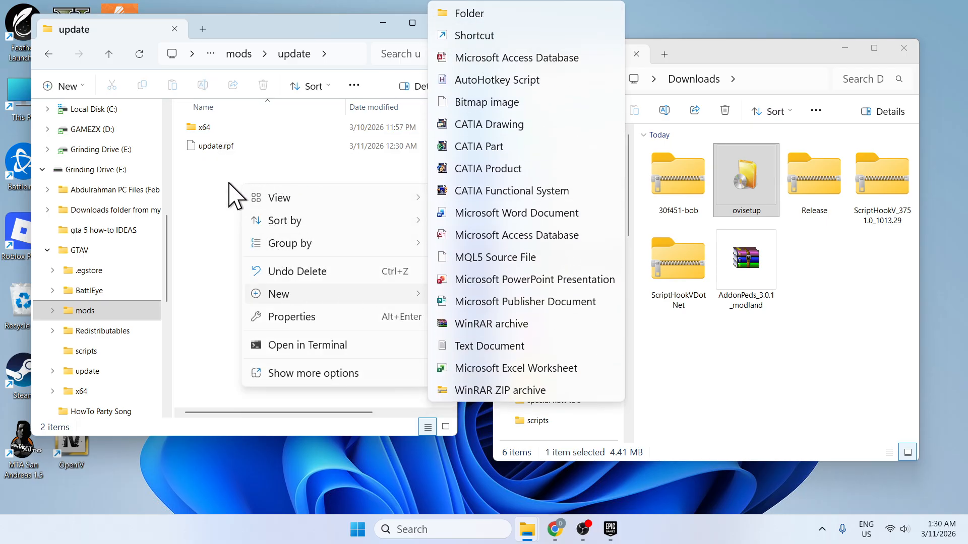
pyautogui.click(212, 132)
pyautogui.doubleClick(214, 128)
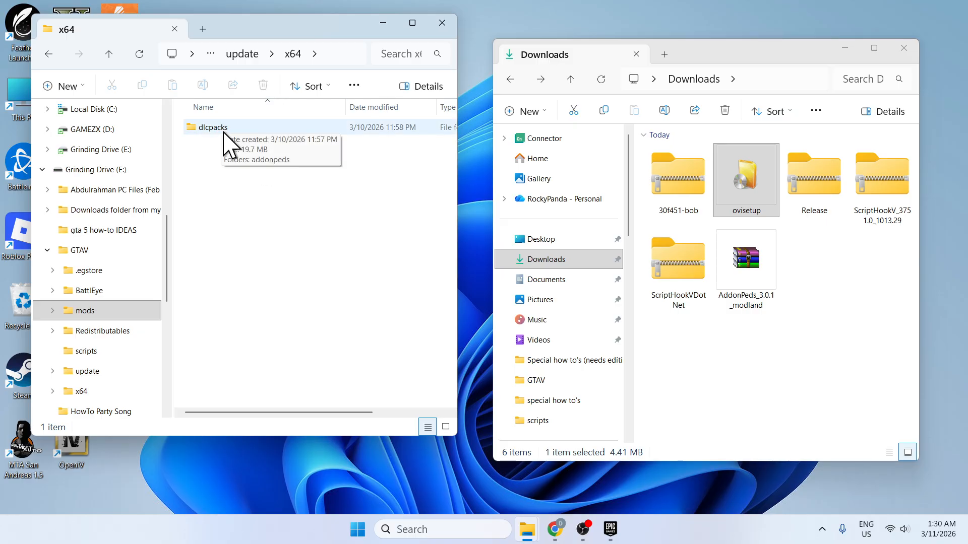
pyautogui.rightClick(227, 188)
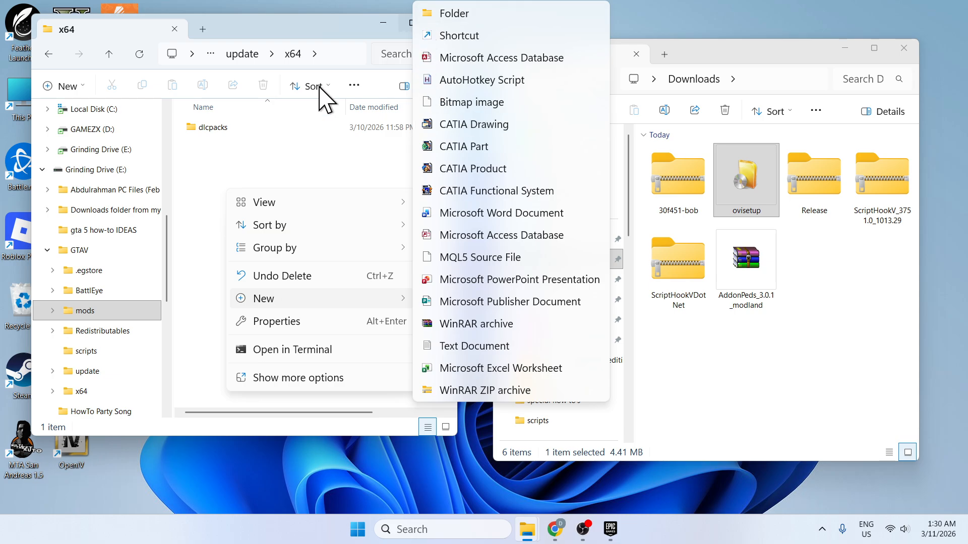
pyautogui.click(200, 171)
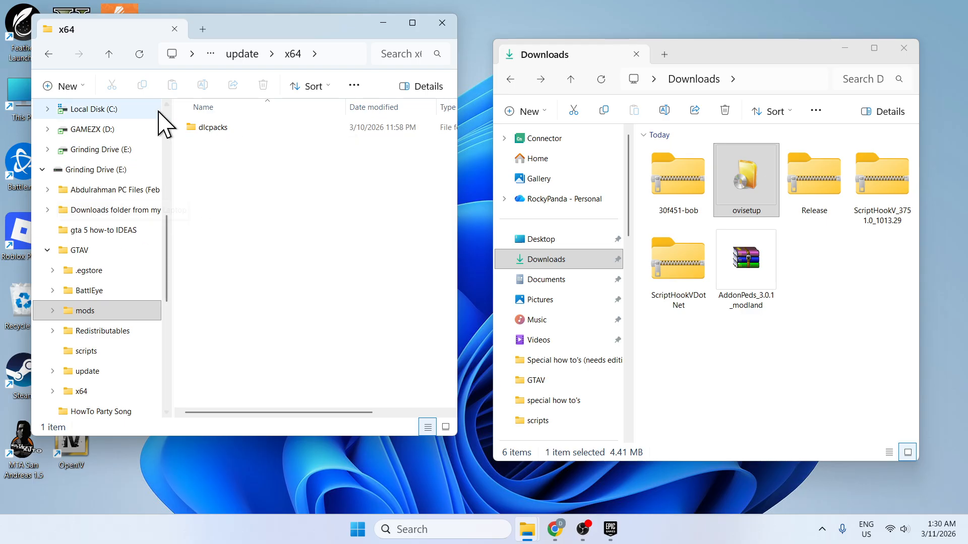
pyautogui.doubleClick(226, 130)
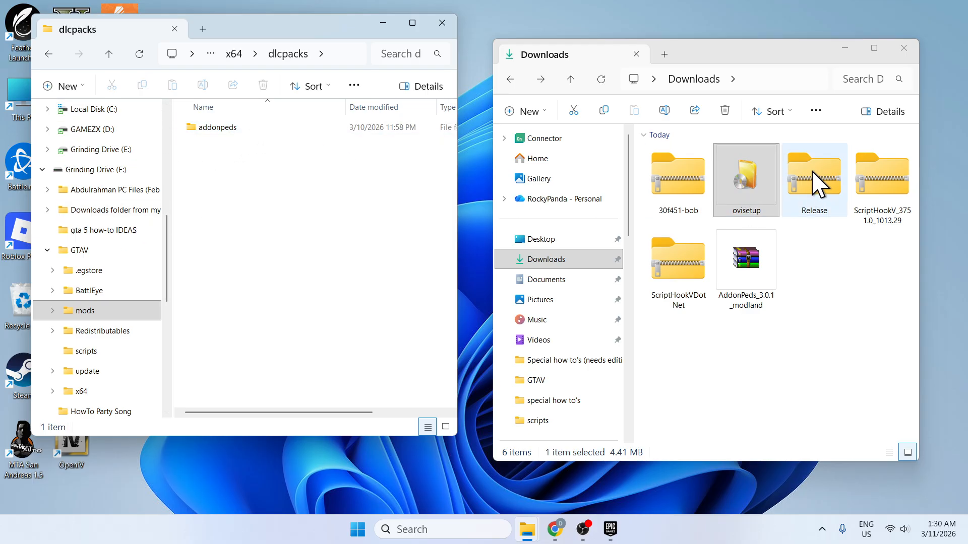
# Step: Extract the AddonPeds_3.0.1_modland archive in Downloads and close the extra window showing its extracted files
pyautogui.click(760, 258)
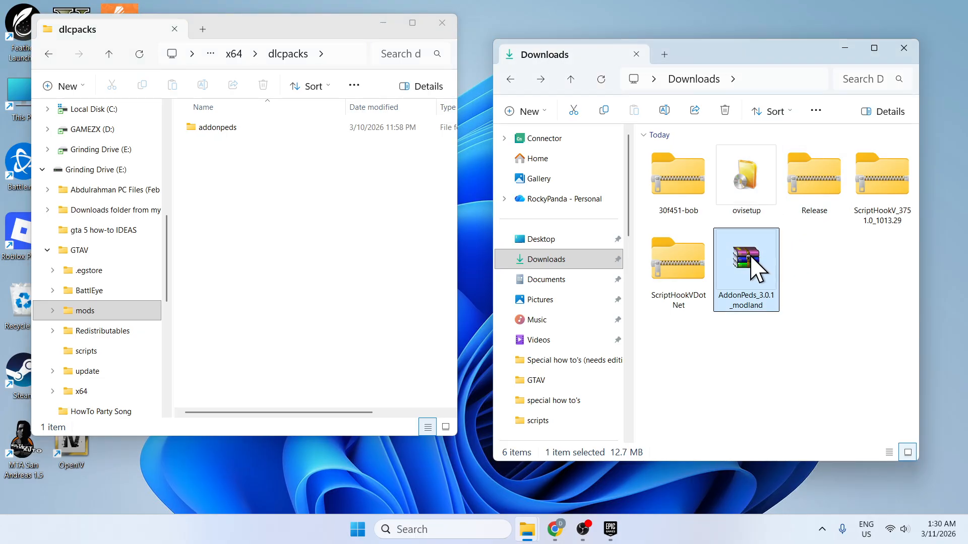
pyautogui.rightClick(751, 265)
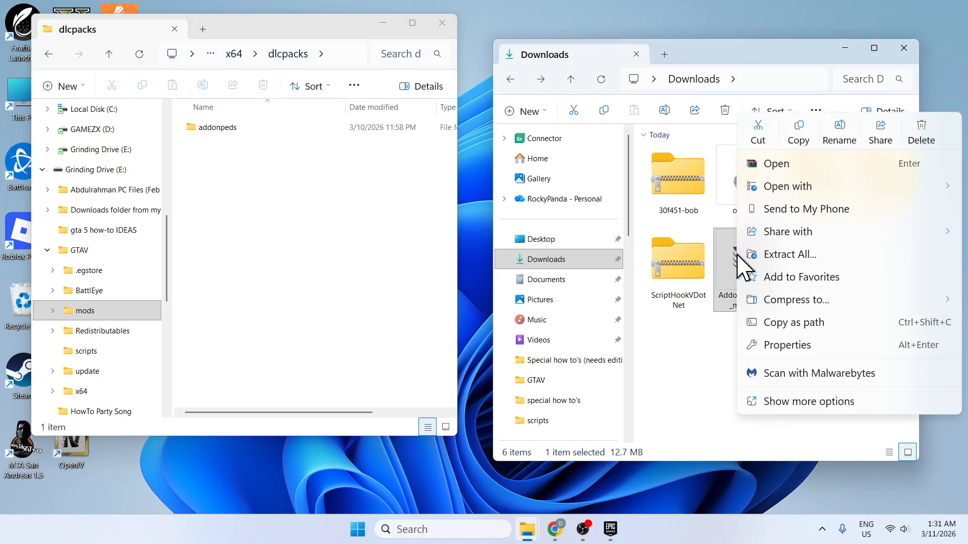
pyautogui.click(789, 254)
pyautogui.click(621, 416)
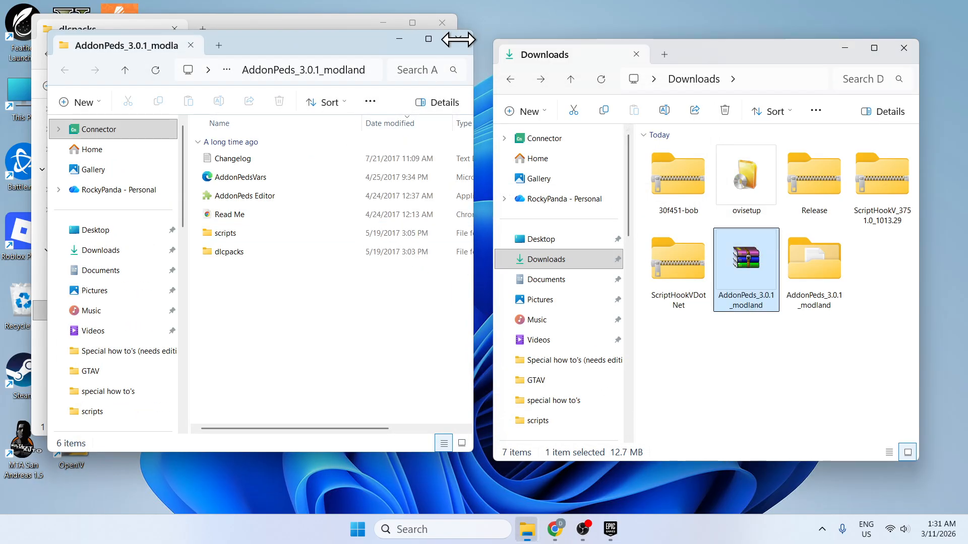
pyautogui.click(458, 40)
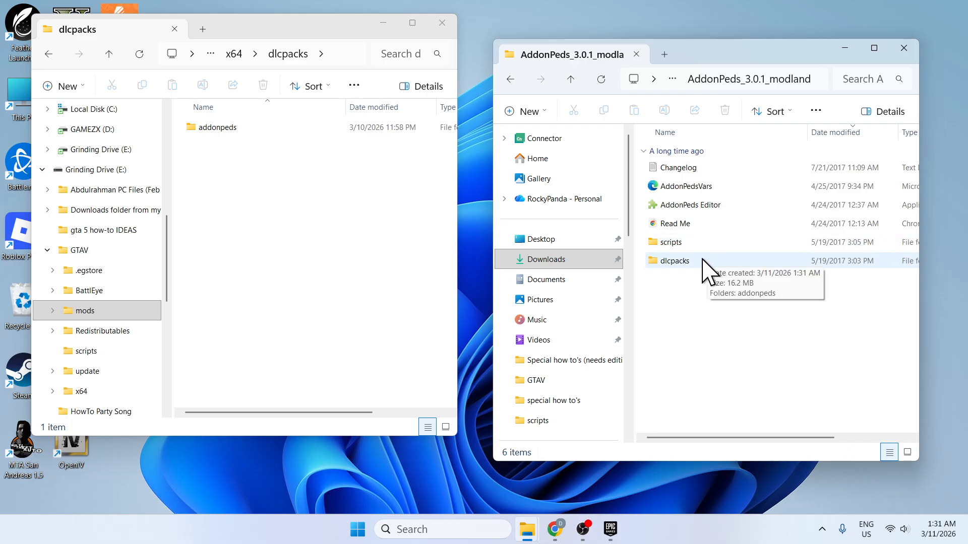
# Step: Copy the addonpeds folder from the extracted archive's dlcpacks folder into the mods dlcpacks folder, replacing the existing dlc.rpf
pyautogui.click(683, 264)
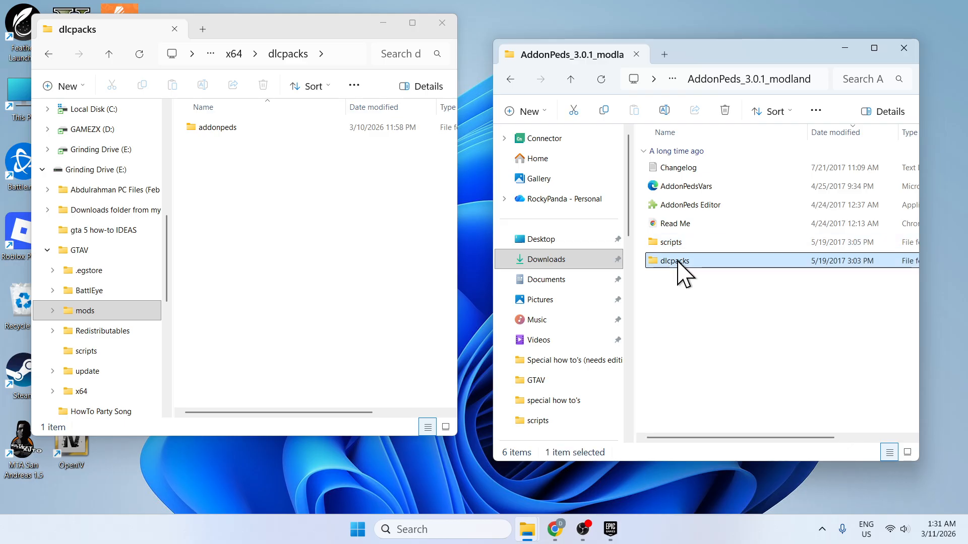
pyautogui.doubleClick(678, 261)
pyautogui.click(682, 169)
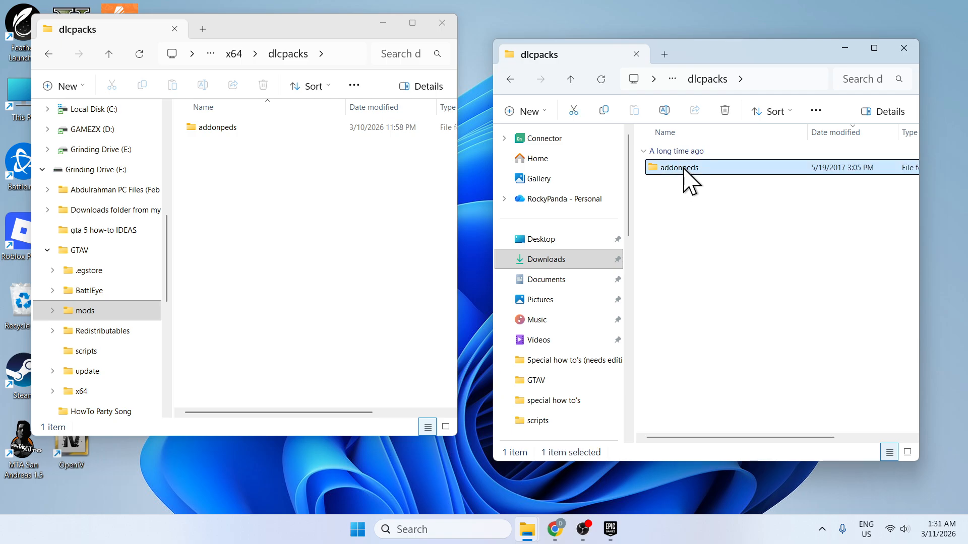
pyautogui.rightClick(681, 170)
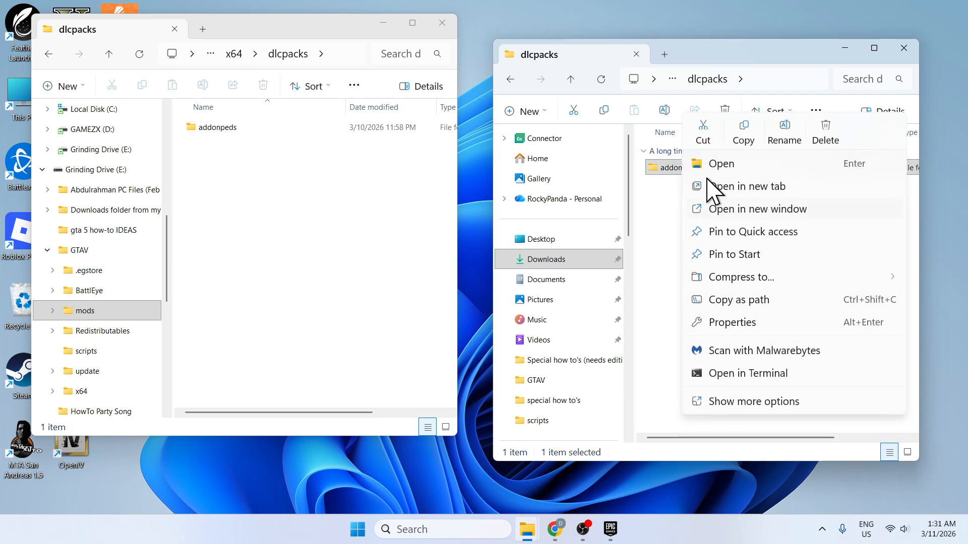
pyautogui.click(744, 134)
pyautogui.rightClick(327, 222)
pyautogui.click(351, 246)
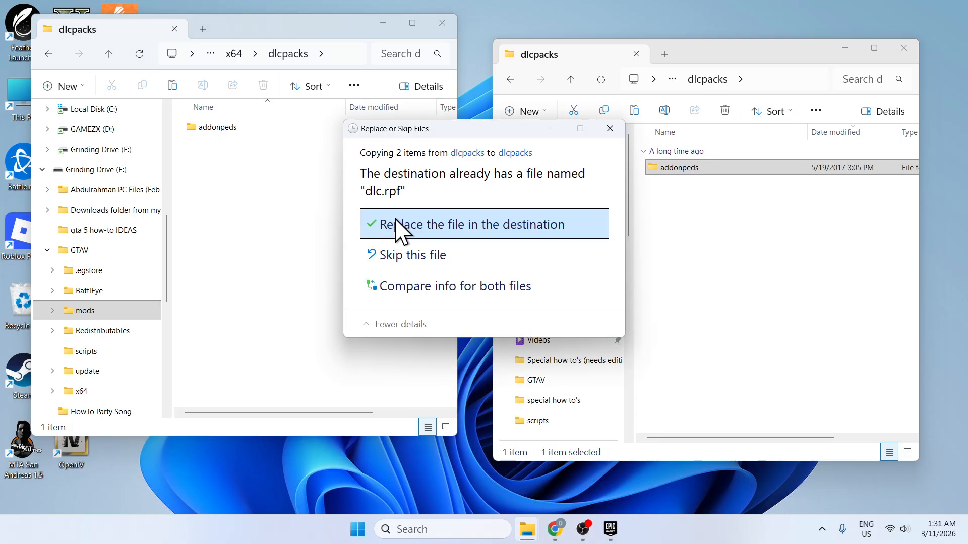
pyautogui.click(459, 223)
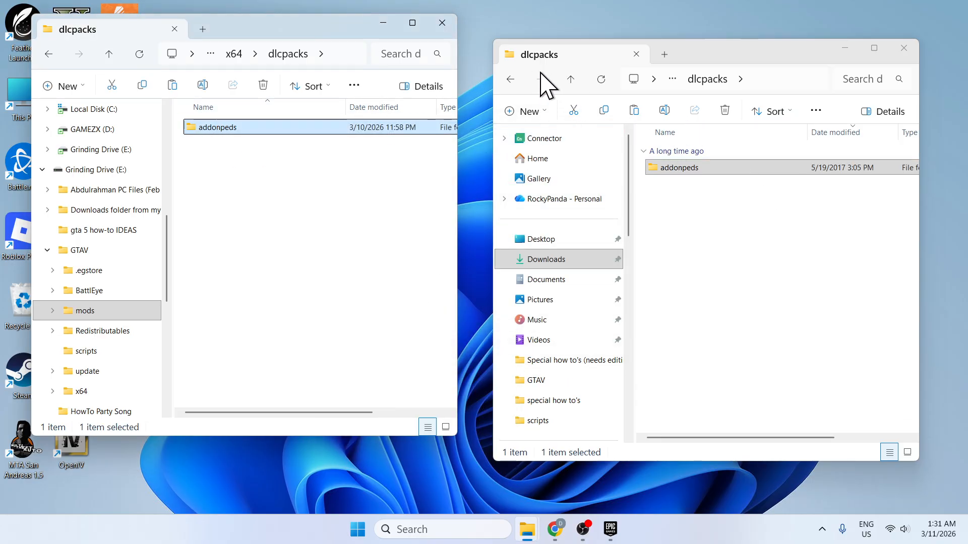
# Step: Return from the mods dlcpacks folder to GTAV, and from the extracted dlcpacks folder to AddonPeds_3.0.1_modland
pyautogui.click(48, 54)
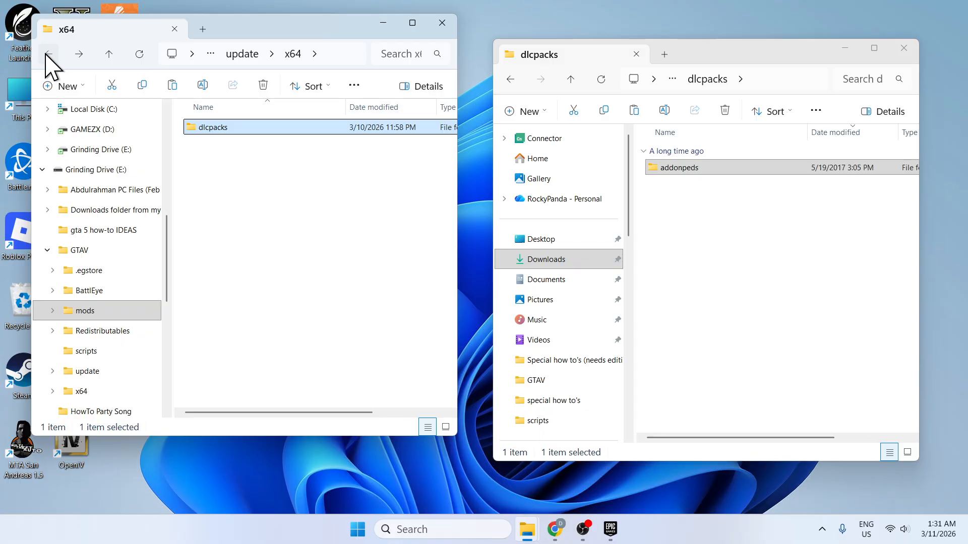
pyautogui.click(48, 55)
pyautogui.click(48, 54)
pyautogui.click(48, 54)
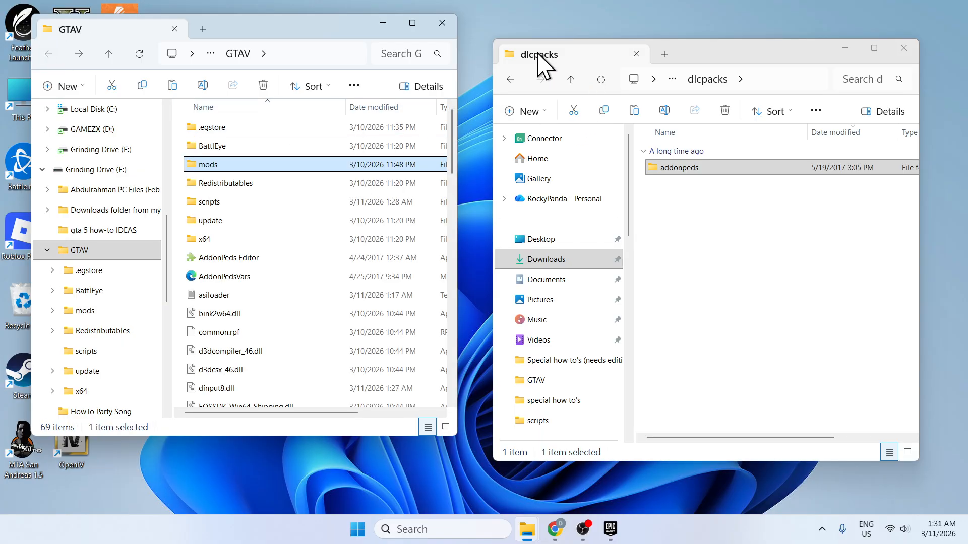
pyautogui.click(510, 78)
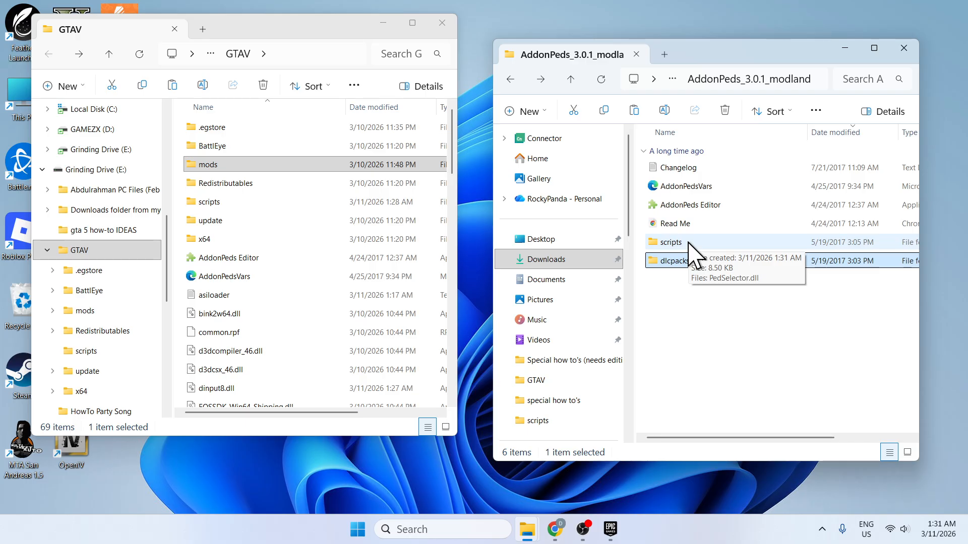
# Step: Copy PedSelector.dll from the extracted AddonPeds scripts folder into the GTAV scripts folder, replacing the existing file
pyautogui.doubleClick(688, 243)
pyautogui.rightClick(693, 168)
pyautogui.press('Escape')
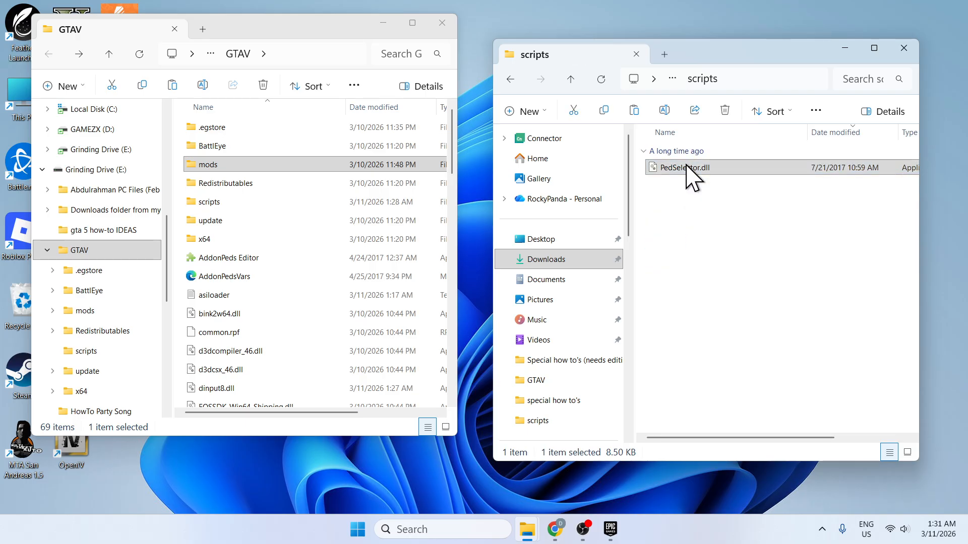
pyautogui.rightClick(686, 166)
pyautogui.press('Escape')
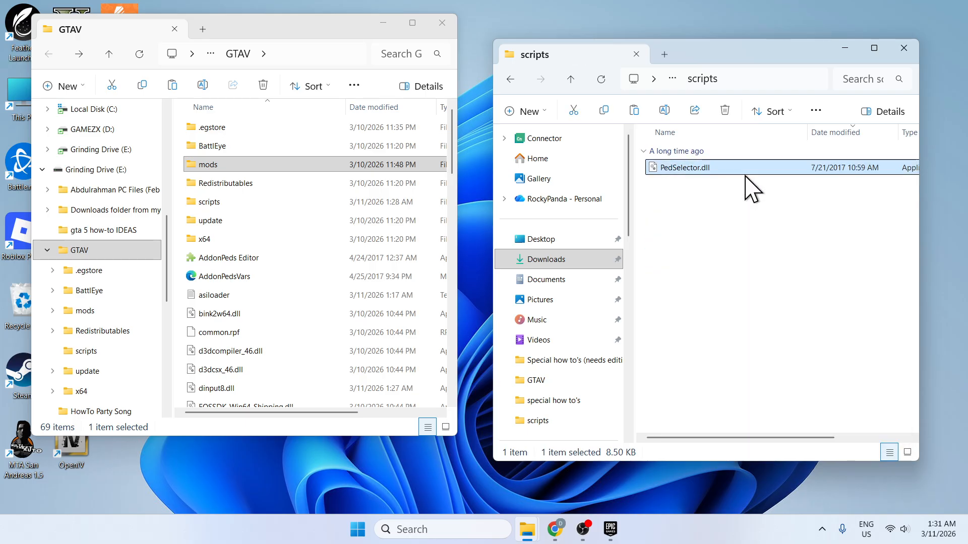
pyautogui.doubleClick(254, 201)
pyautogui.rightClick(245, 203)
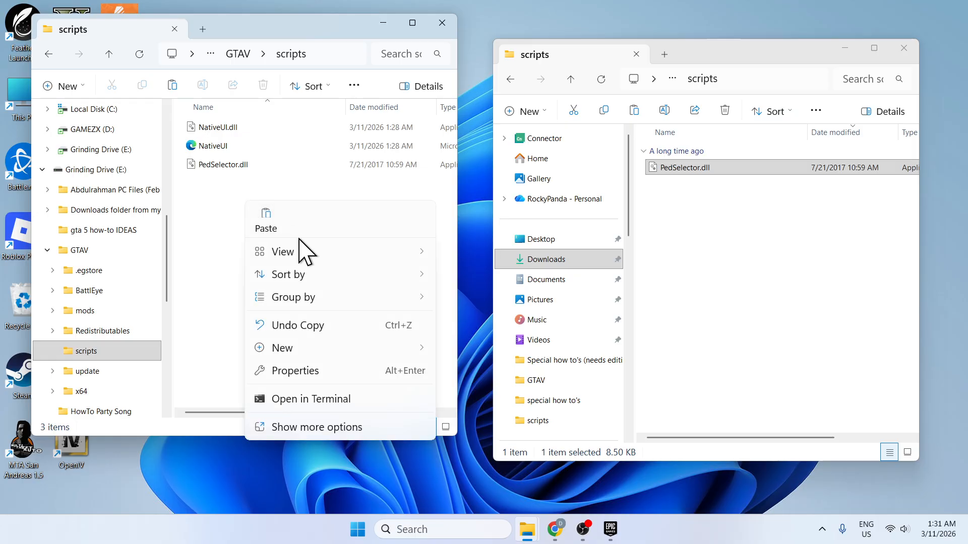
pyautogui.click(268, 227)
pyautogui.click(454, 233)
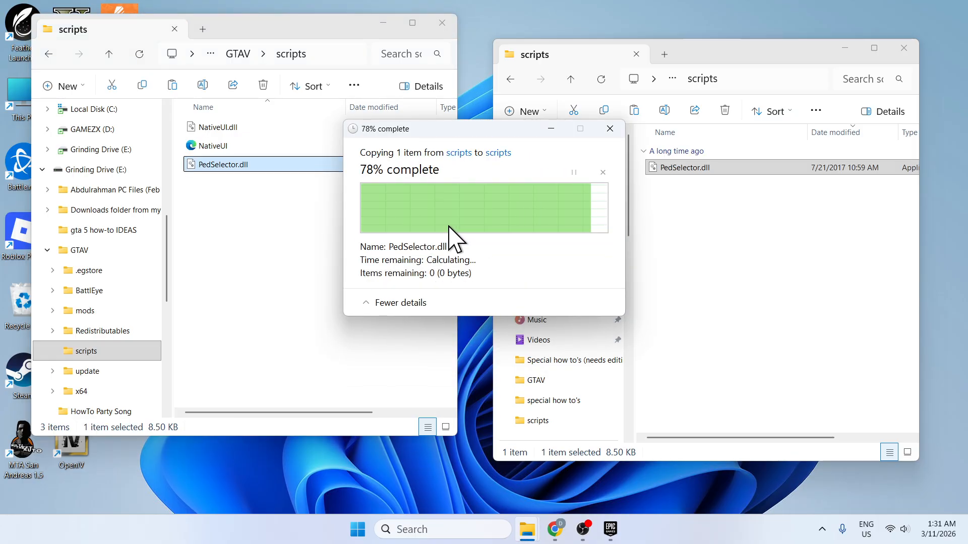
# Step: Copy AddonPedsVars and AddonPeds Editor from the extracted AddonPeds_3.0.1_modland folder into the GTAV folder, replacing the existing files
pyautogui.click(510, 79)
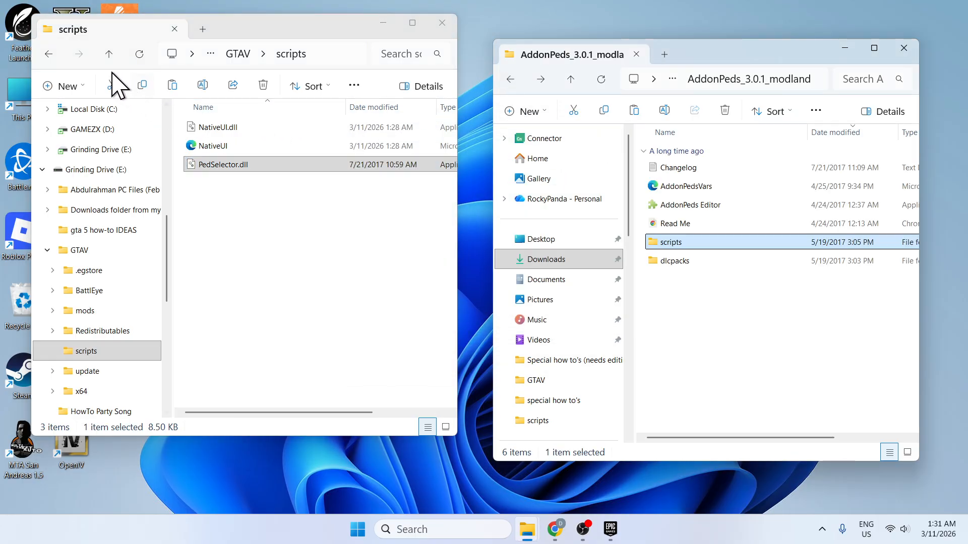
pyautogui.click(49, 54)
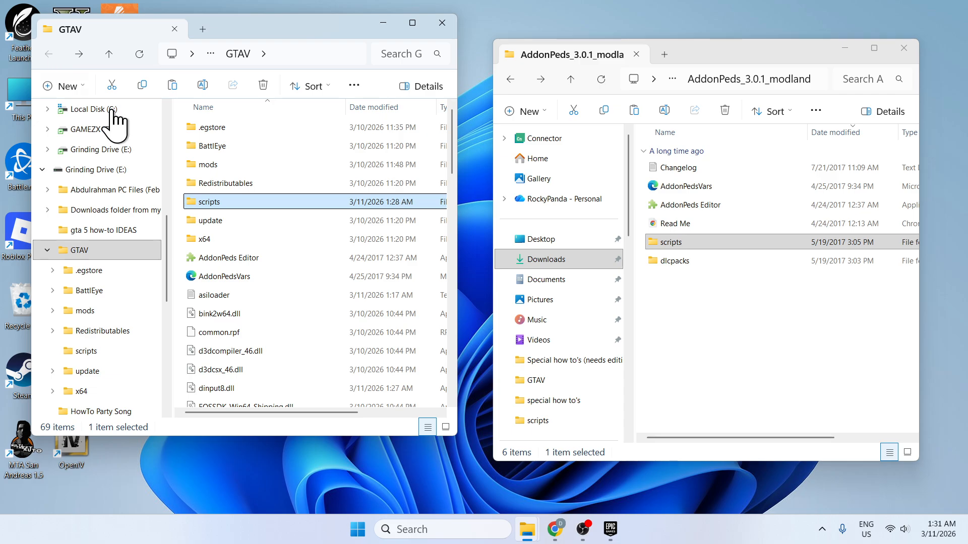
pyautogui.click(731, 311)
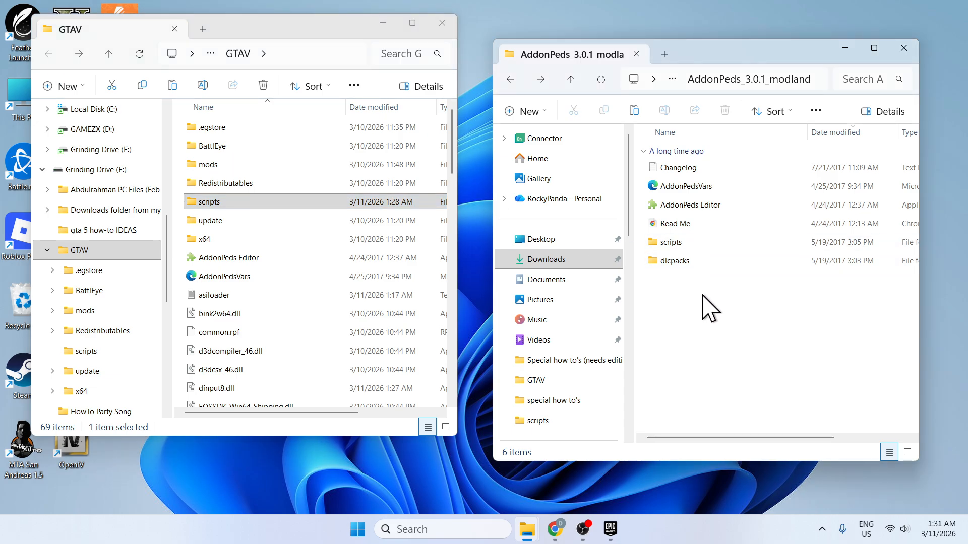
pyautogui.click(682, 204)
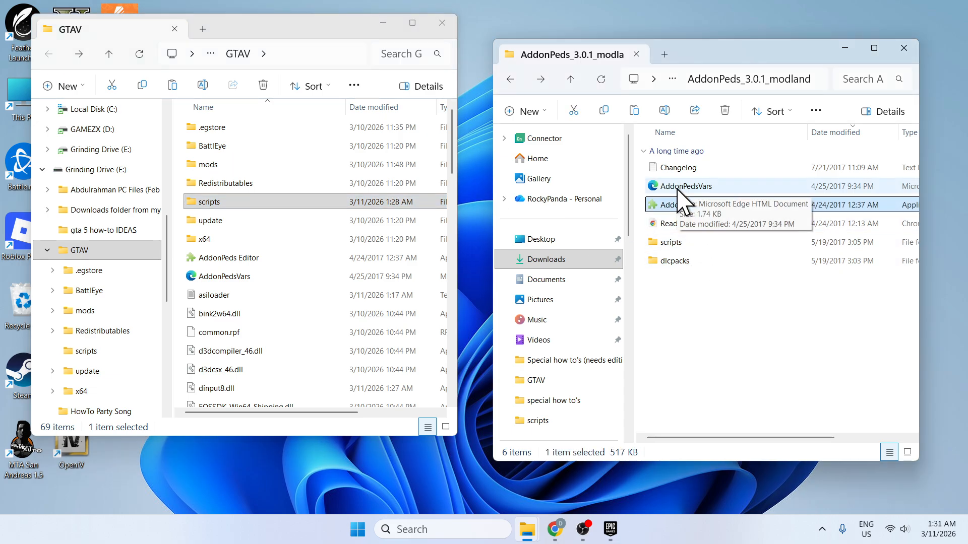
pyautogui.keyDown('ctrl'); pyautogui.click(683, 188); pyautogui.keyUp('ctrl')
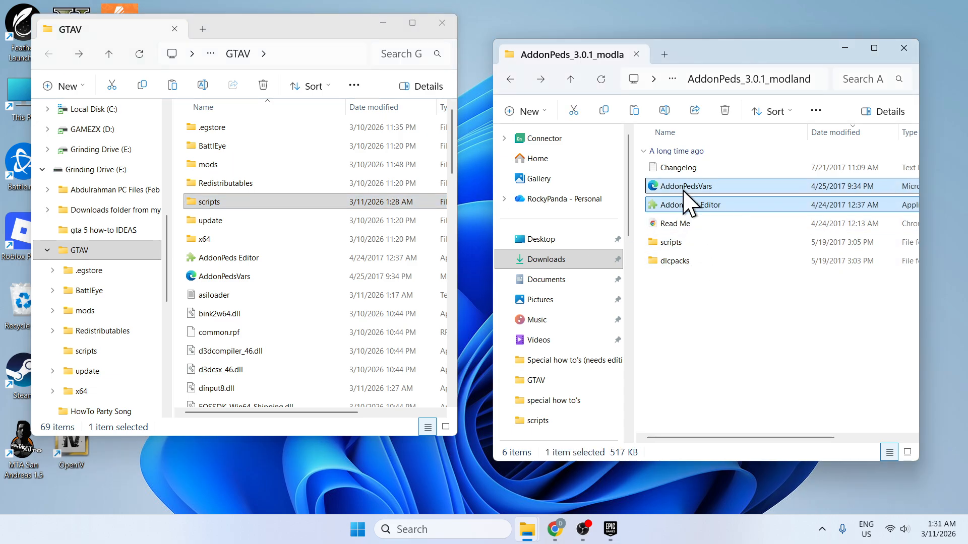
pyautogui.rightClick(713, 188)
pyautogui.click(772, 211)
pyautogui.click(174, 305)
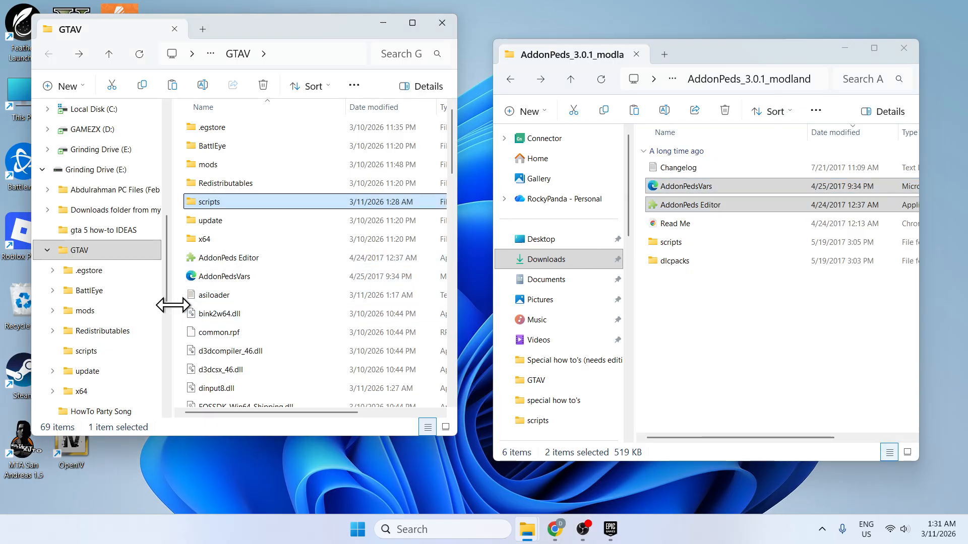
pyautogui.rightClick(178, 307)
pyautogui.click(192, 324)
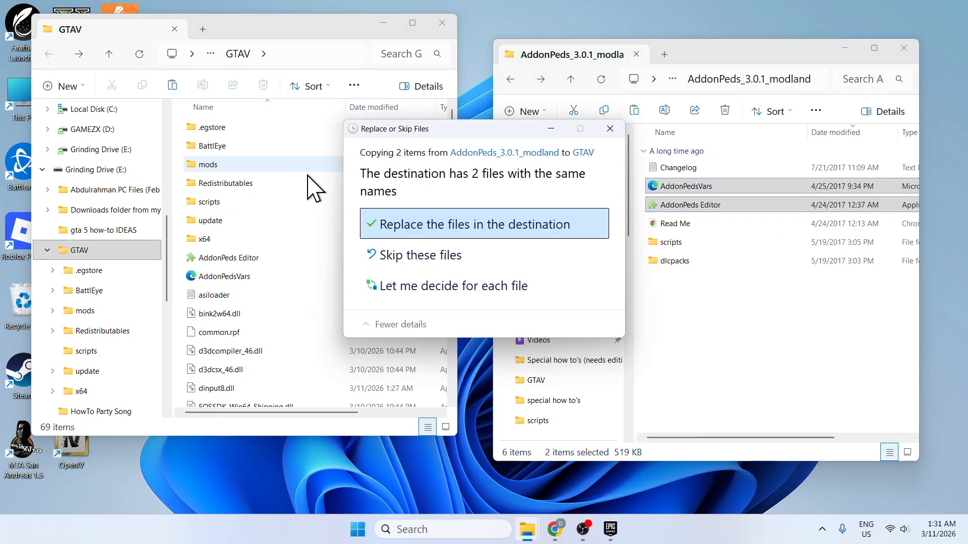
pyautogui.click(491, 236)
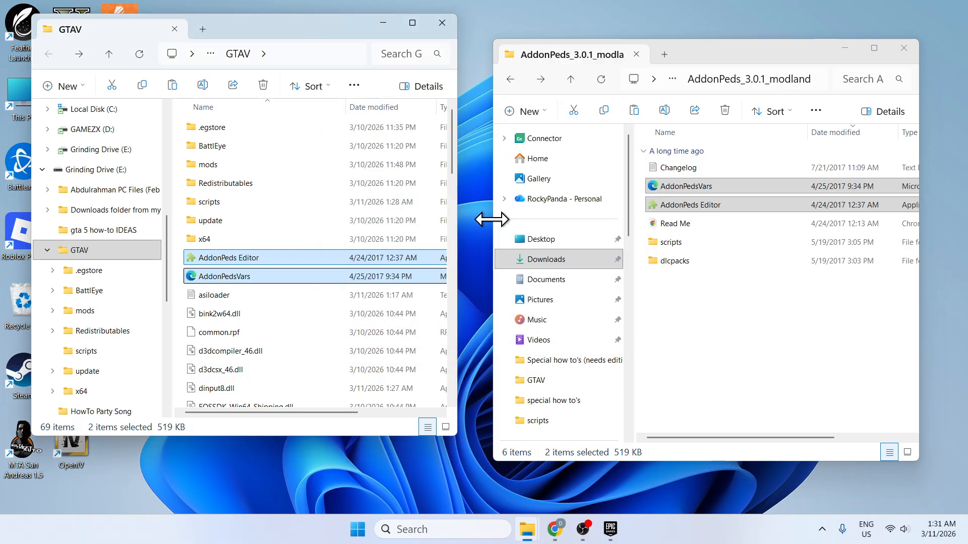
pyautogui.click(739, 327)
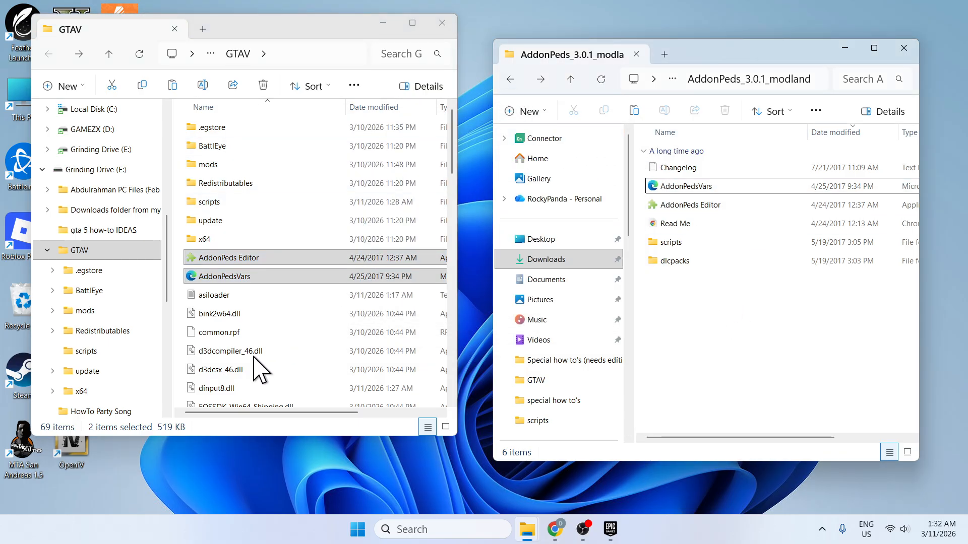
# Step: Switch to OpenIV, load Grand Theft Auto V for Windows and enable edit mode, accepting automatic saving of changes
pyautogui.doubleClick(72, 456)
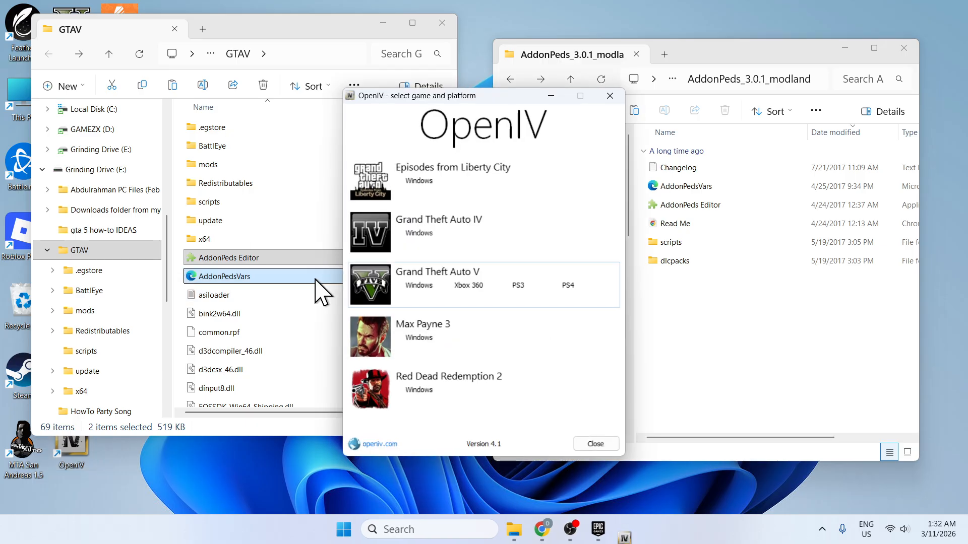
pyautogui.click(430, 270)
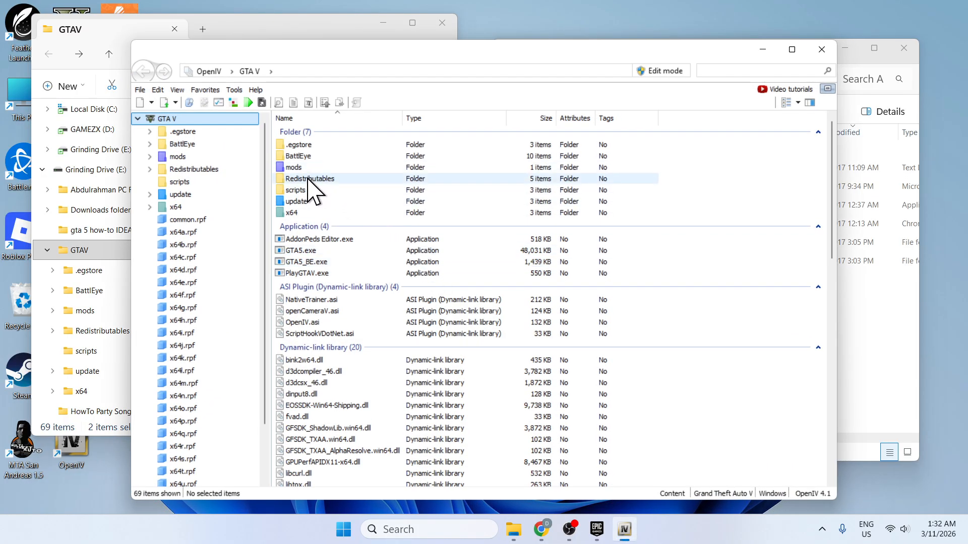
pyautogui.doubleClick(304, 201)
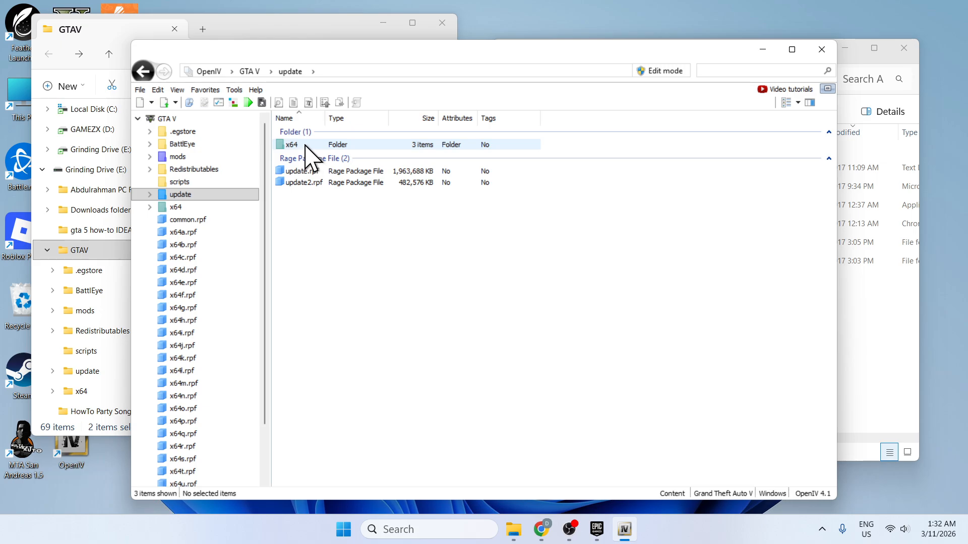
pyautogui.doubleClick(306, 145)
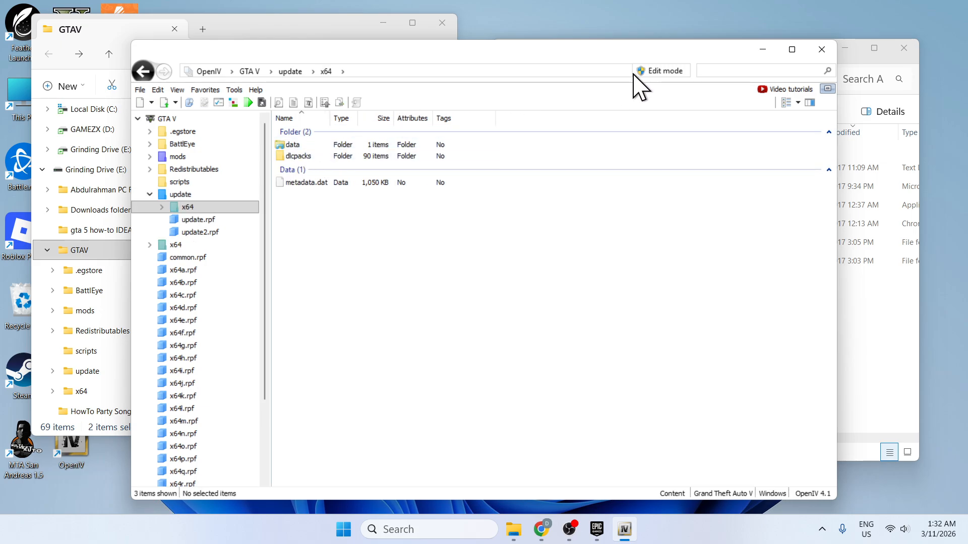
pyautogui.click(657, 71)
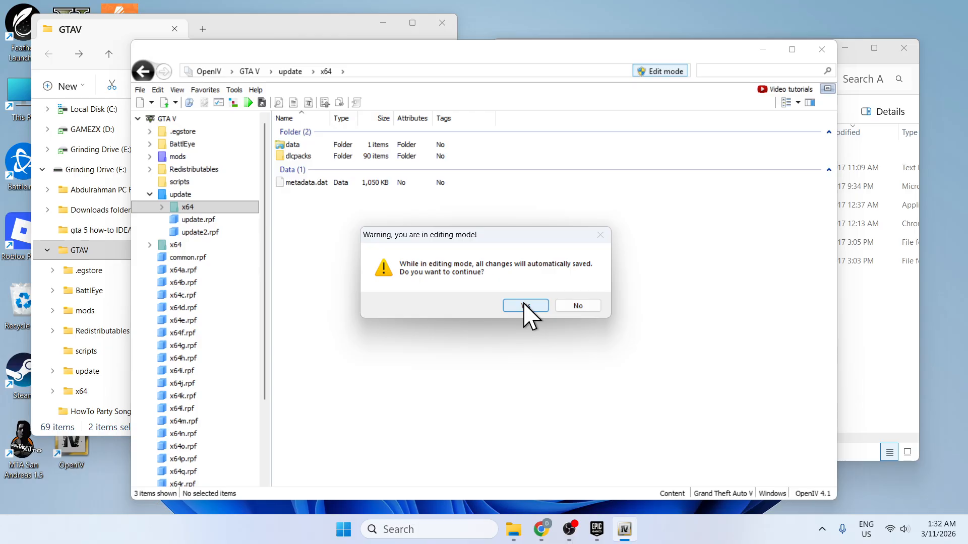
pyautogui.click(525, 305)
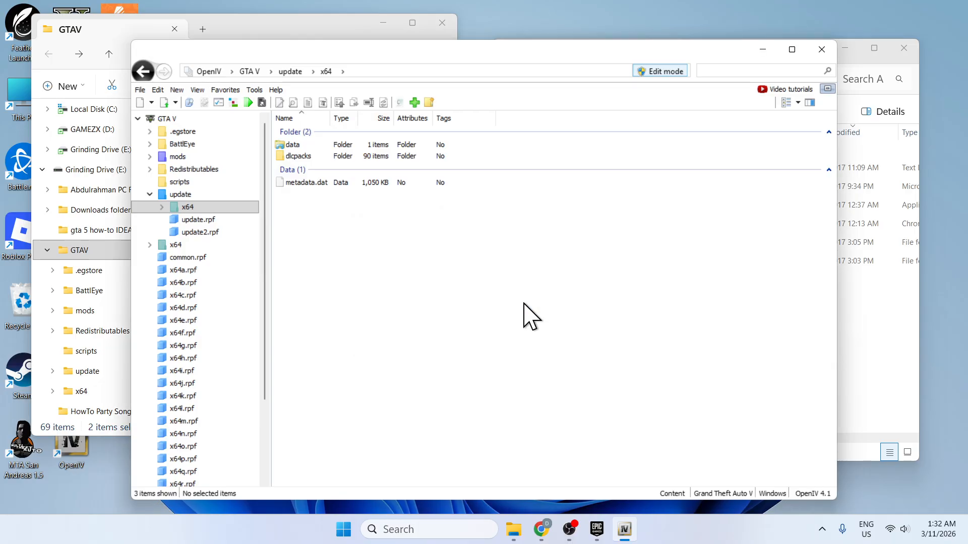
# Step: Go from the update folder's update.rpf to its copy in the mods folder and open its common/data folder
pyautogui.doubleClick(303, 145)
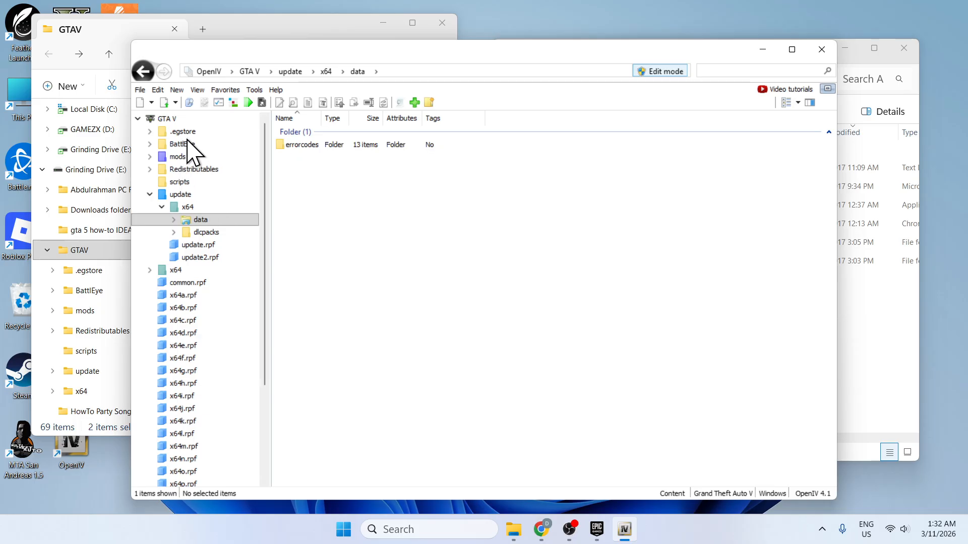
pyautogui.click(162, 119)
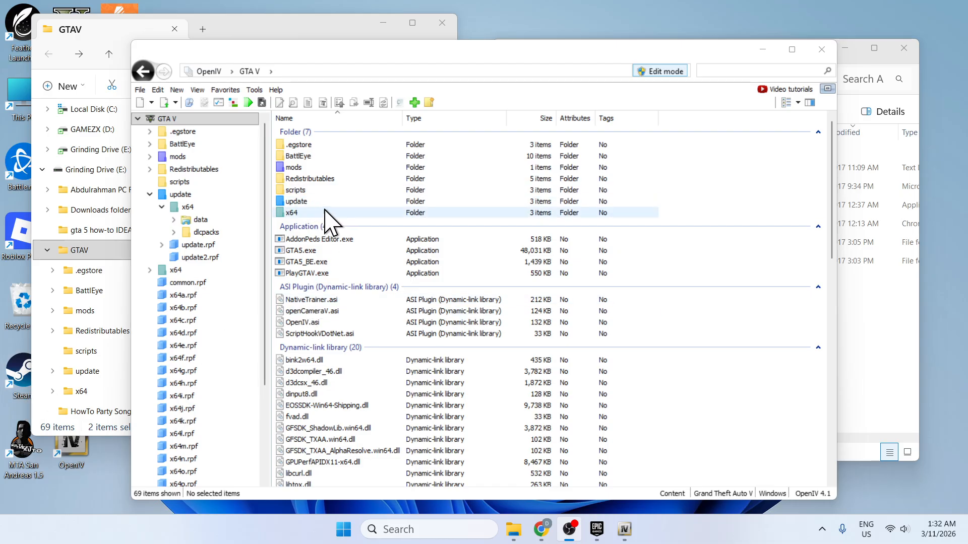
pyautogui.doubleClick(307, 202)
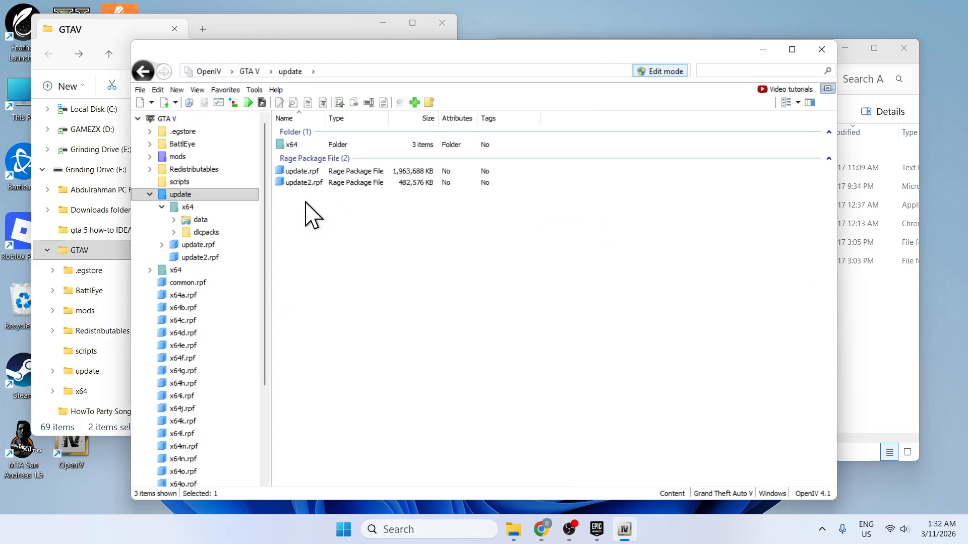
pyautogui.doubleClick(300, 174)
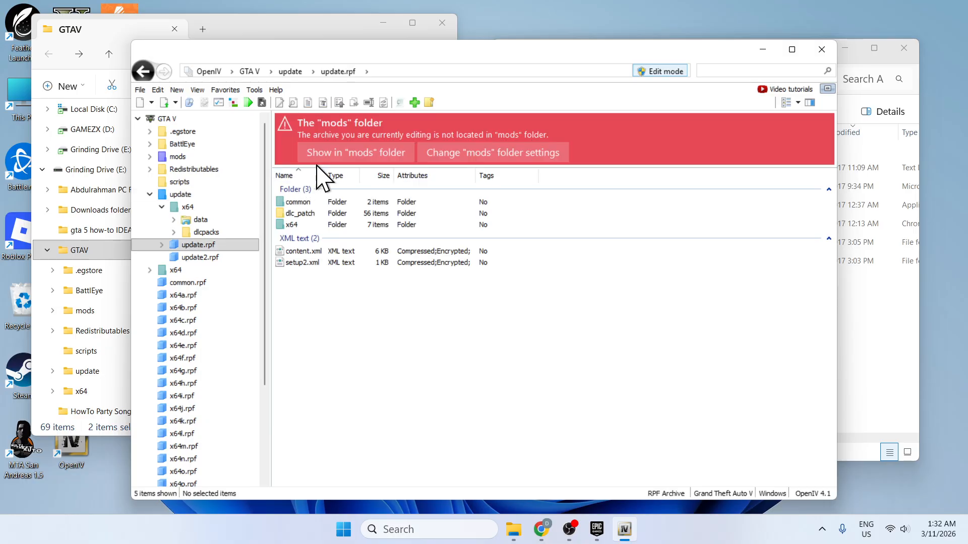
pyautogui.click(347, 152)
pyautogui.doubleClick(295, 145)
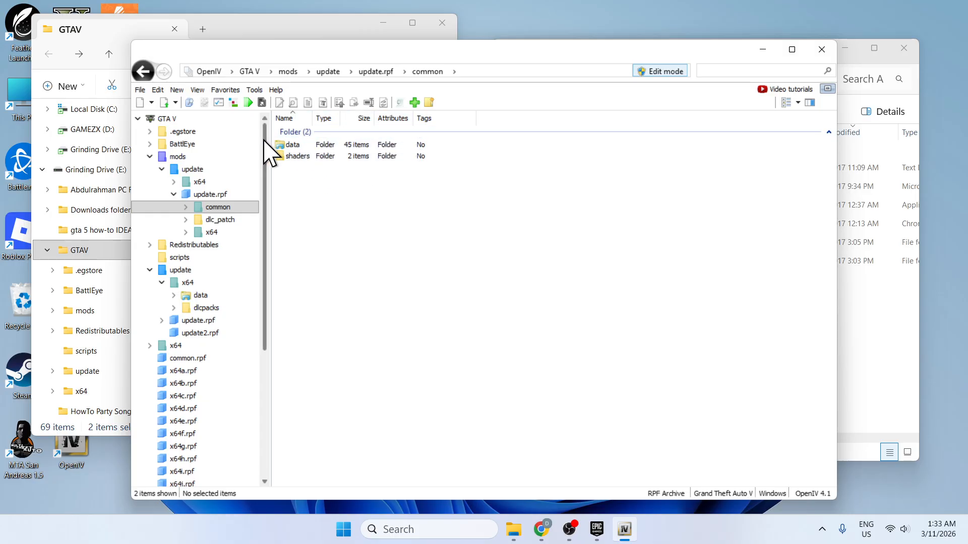
pyautogui.doubleClick(310, 145)
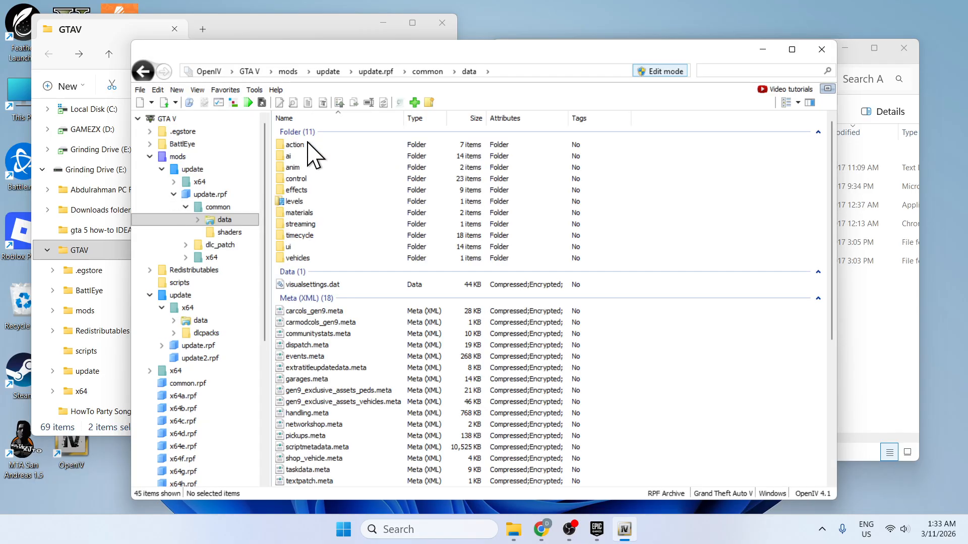
# Step: Open dlclist.xml from the common/data folder for editing
pyautogui.scroll(-7, 326, 232)
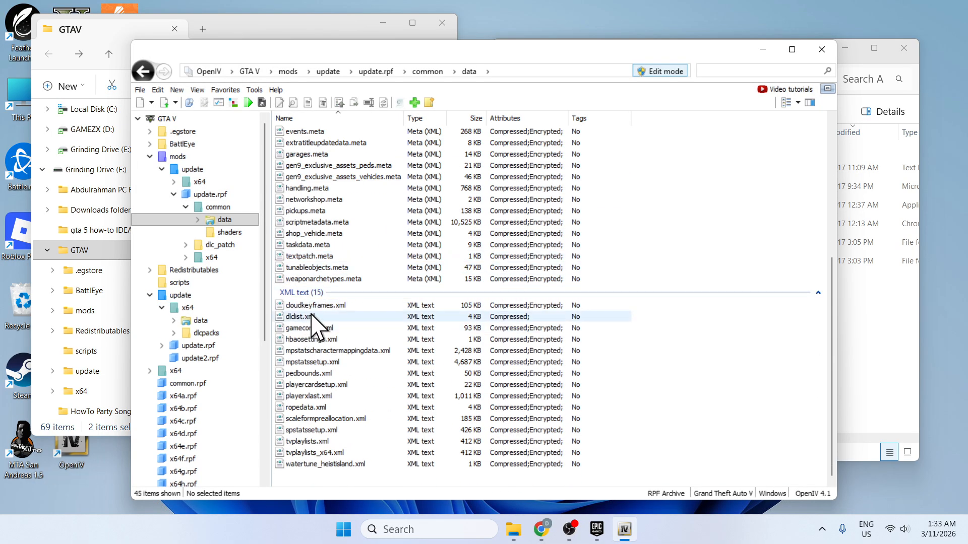
pyautogui.click(305, 317)
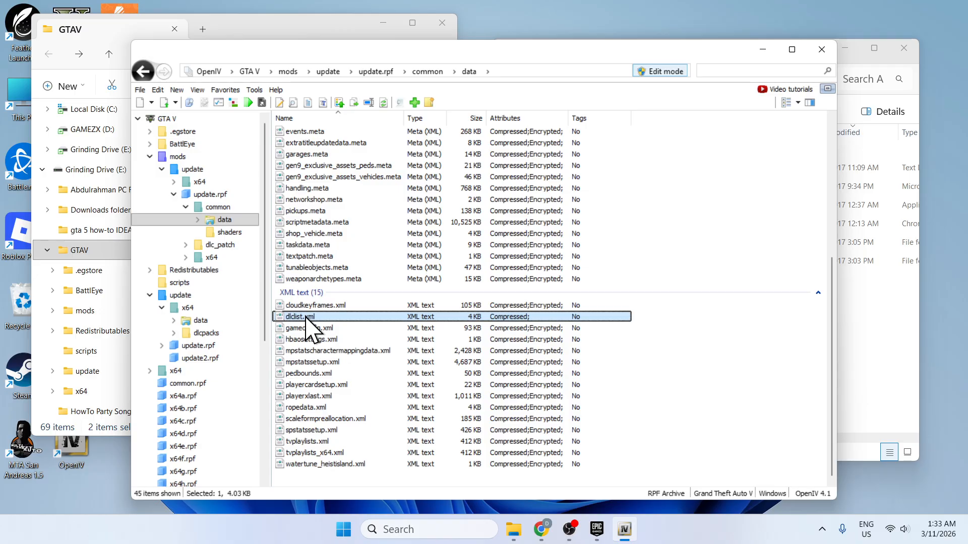
pyautogui.rightClick(314, 318)
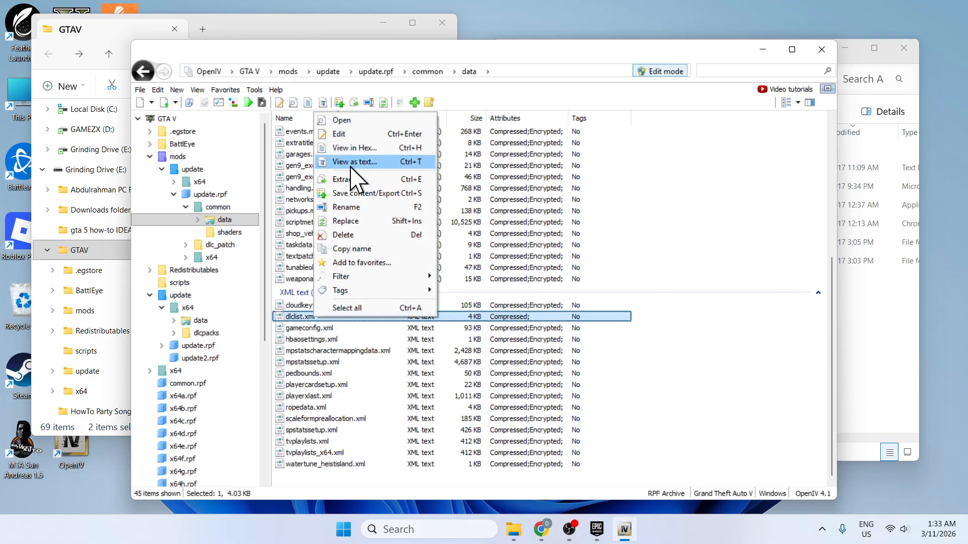
pyautogui.click(339, 135)
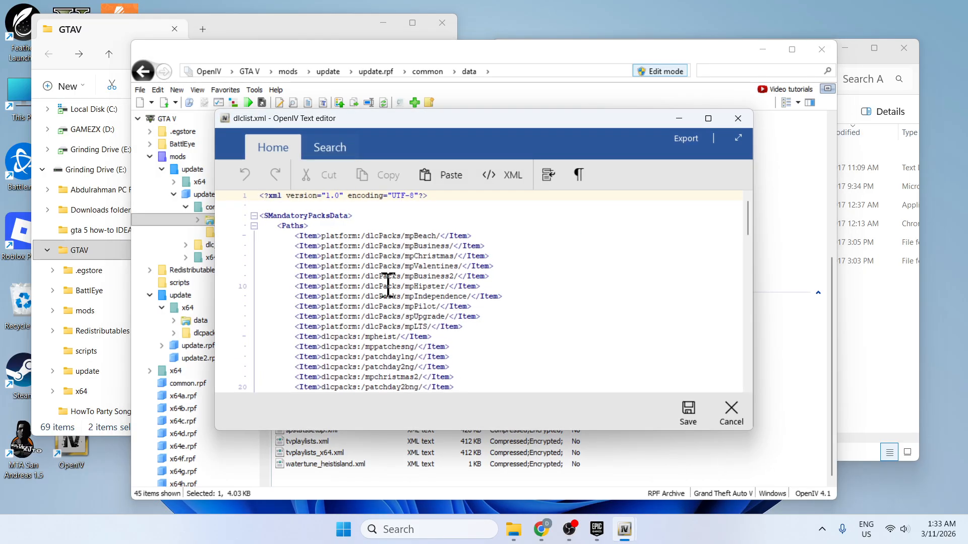
# Step: Delete the <Item>dlcpacks:/addonpeds/</Item> entry at the end of the Paths list in dlclist.xml
pyautogui.scroll(-18, 384, 281)
pyautogui.scroll(-10, 424, 333)
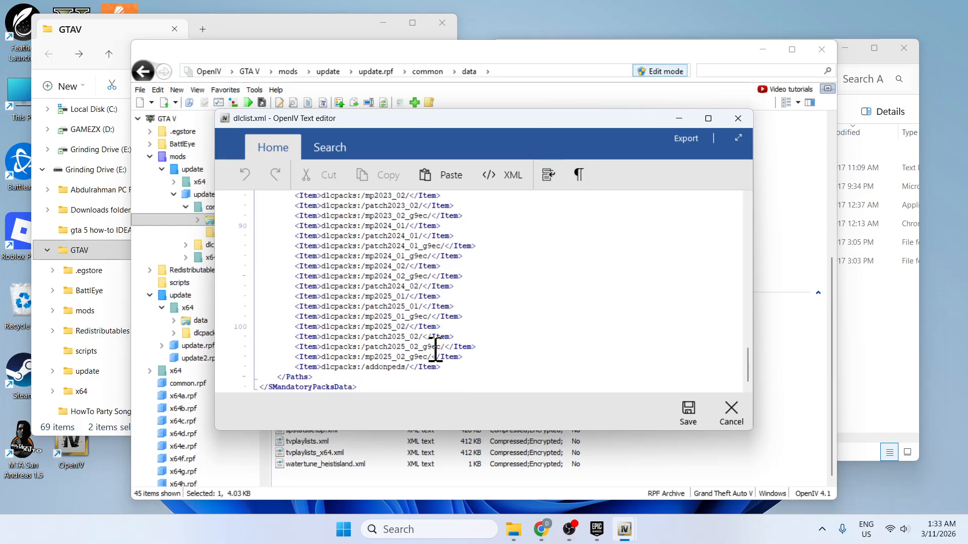
pyautogui.moveTo(448, 371); pyautogui.dragTo(311, 367)
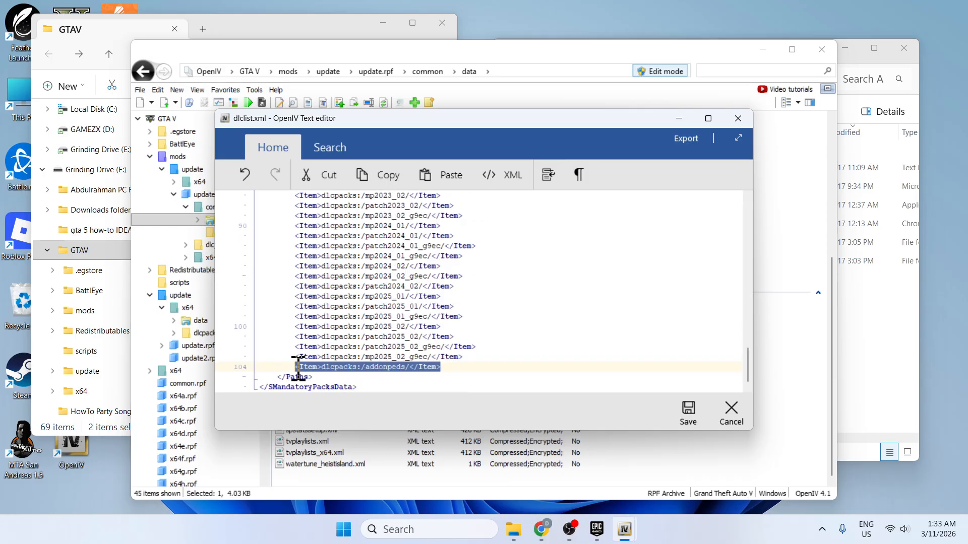
pyautogui.press('BackSpace')
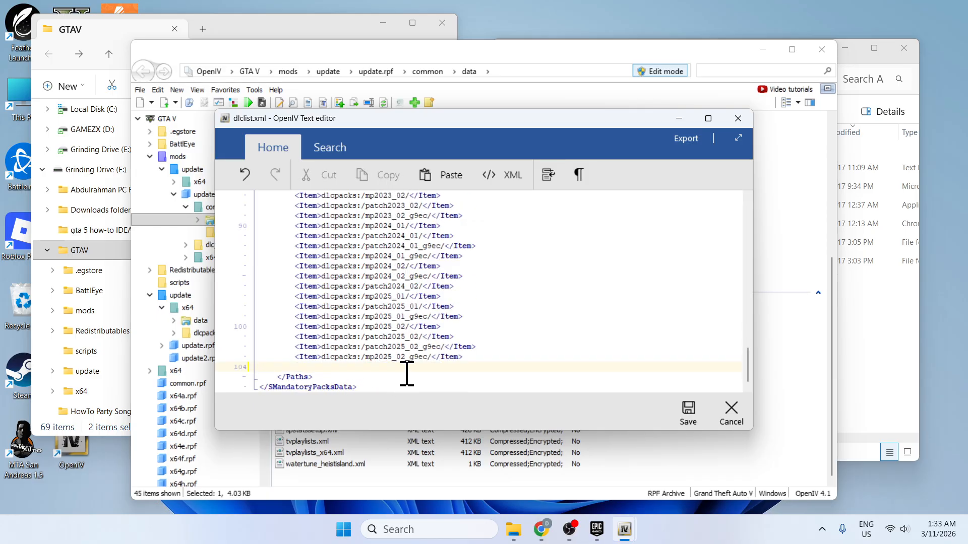
# Step: Duplicate the <Item>dlcpacks:/mp2025_02_g9ec/</Item> entry onto the empty line 104 below it
pyautogui.moveTo(463, 358); pyautogui.dragTo(320, 357)
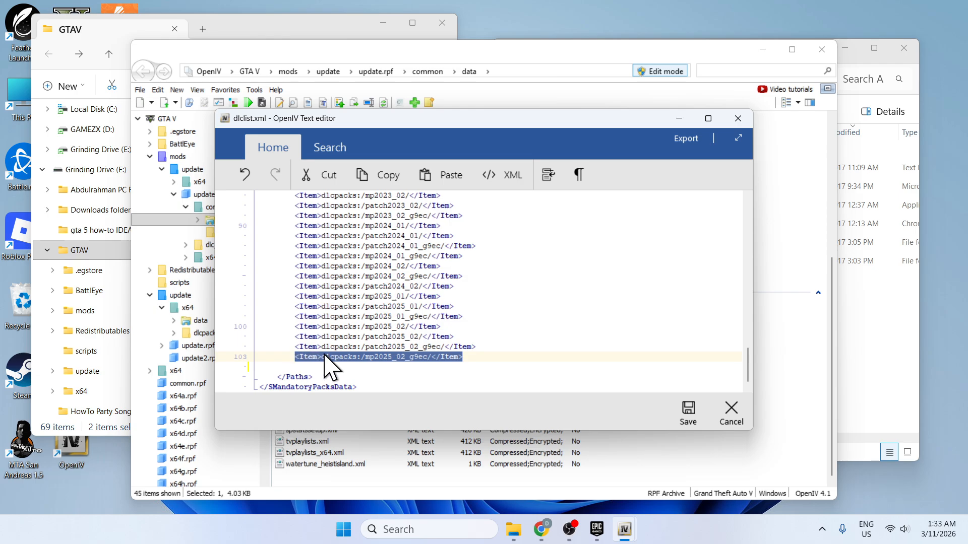
pyautogui.click(375, 366)
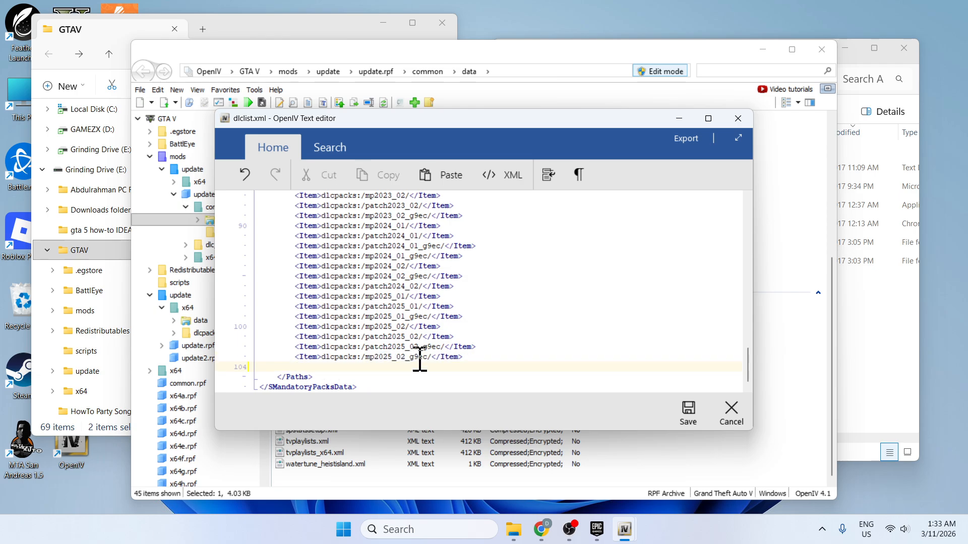
pyautogui.moveTo(469, 359); pyautogui.dragTo(324, 358)
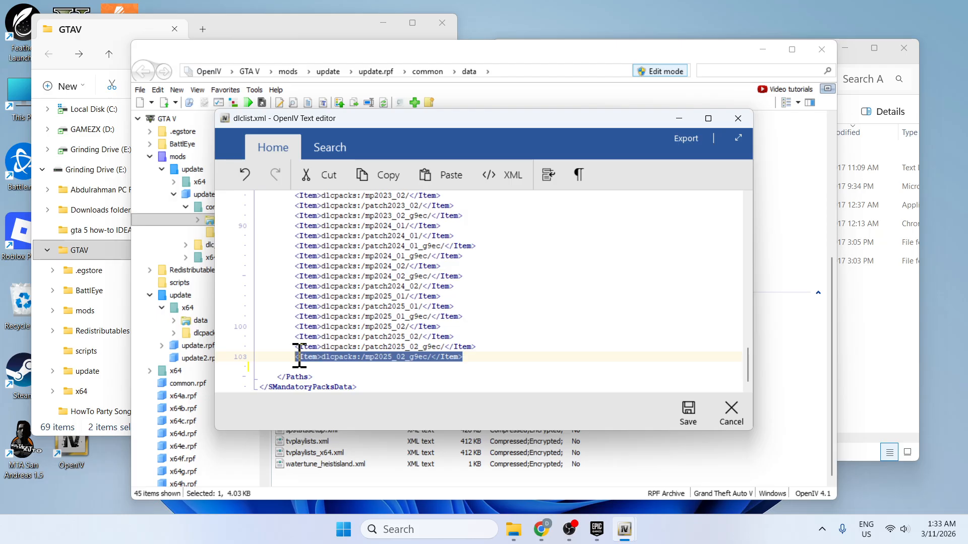
pyautogui.click(320, 367)
pyautogui.write('<Item>dlcpacks:/mp2025_02_g9ec/</Item>')
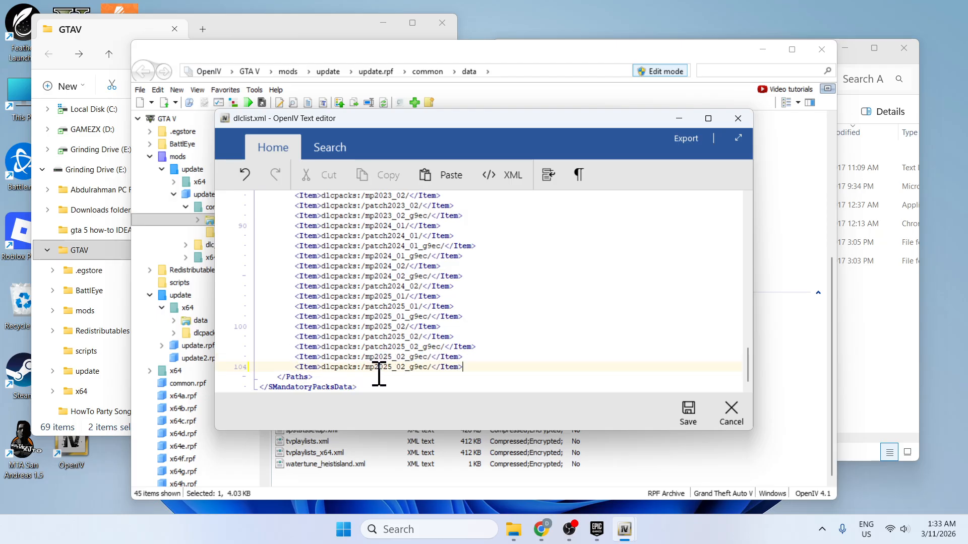
# Step: Change the duplicated entry on line 104 to <Item>dlcpacks:/addonpeds/</Item>, save dlclist.xml and return to the GTA V root folder
pyautogui.press('BackSpace')
pyautogui.press('BackSpace')
pyautogui.press('BackSpace')
pyautogui.press('BackSpace')
pyautogui.press('BackSpace')
pyautogui.press('BackSpace')
pyautogui.press('BackSpace')
pyautogui.press('BackSpace')
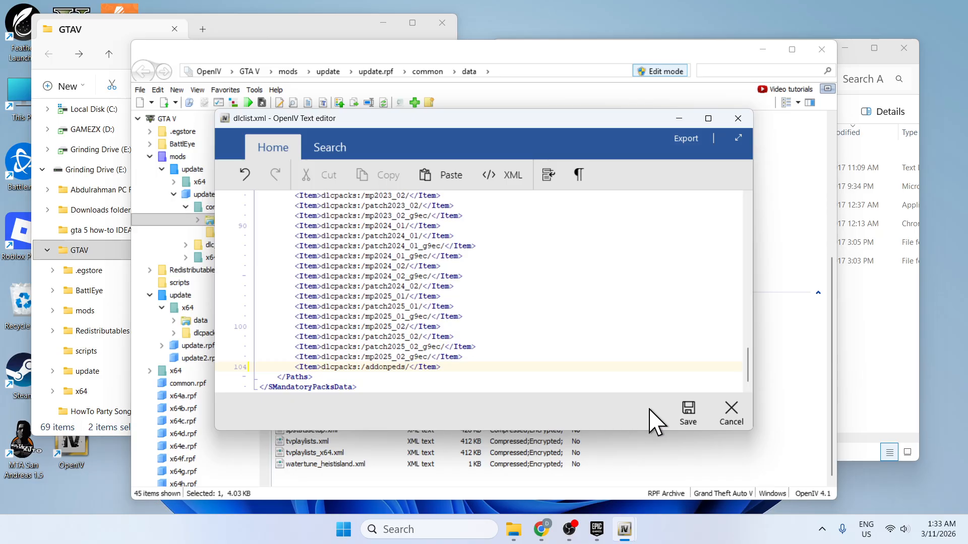
pyautogui.click(688, 413)
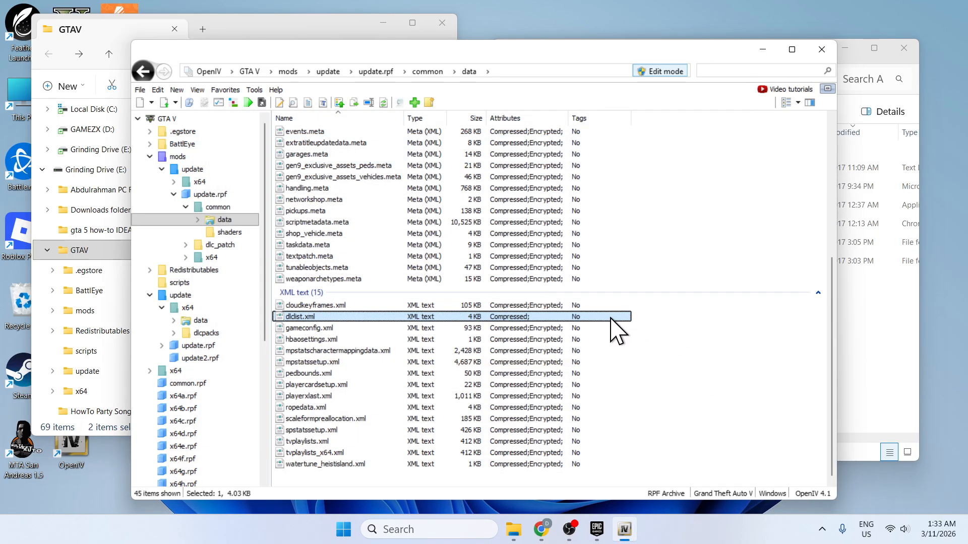
pyautogui.click(166, 119)
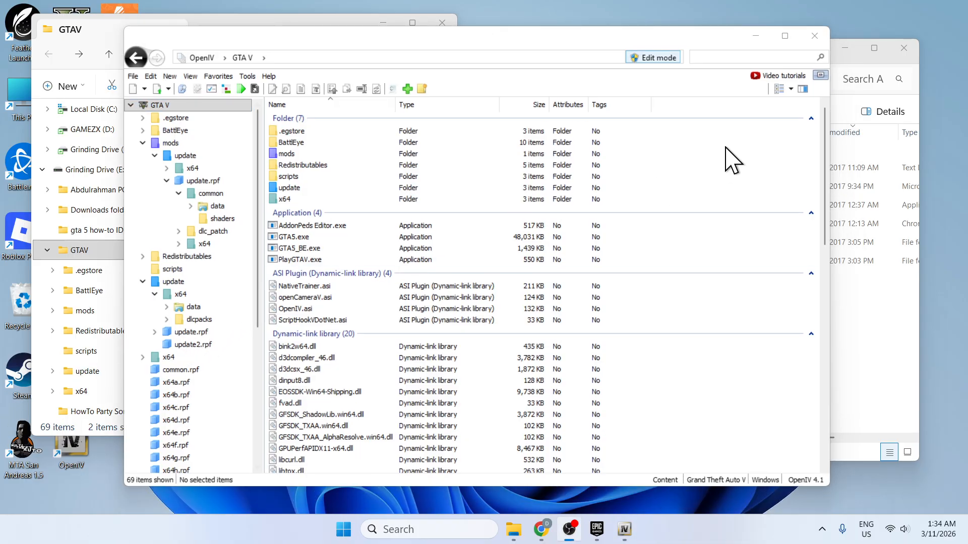
# Step: Narrow the OpenIV window, place it beside the AddonPeds File Explorer window, and return that Explorer window to Downloads
pyautogui.moveTo(831, 111); pyautogui.dragTo(529, 112)
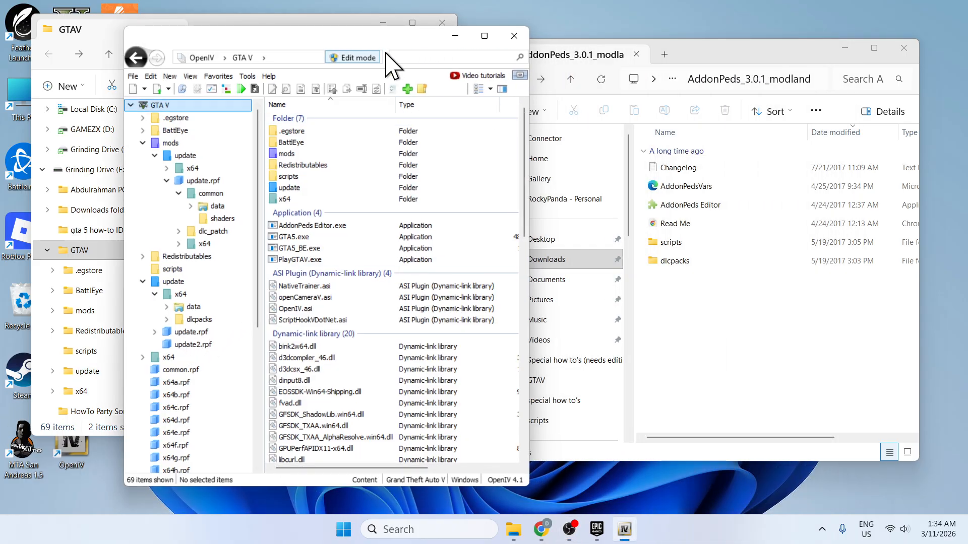
pyautogui.moveTo(369, 41); pyautogui.dragTo(300, 35)
pyautogui.click(702, 276)
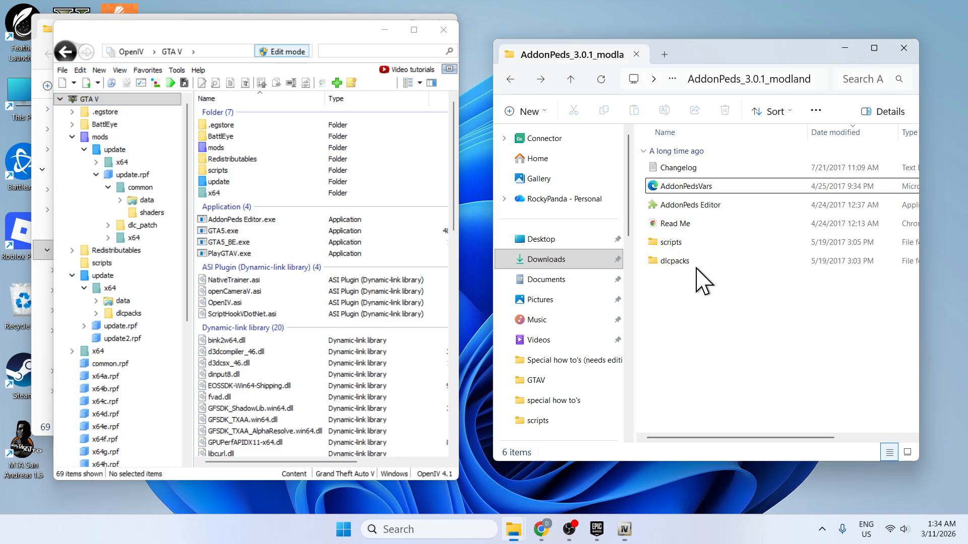
pyautogui.click(510, 79)
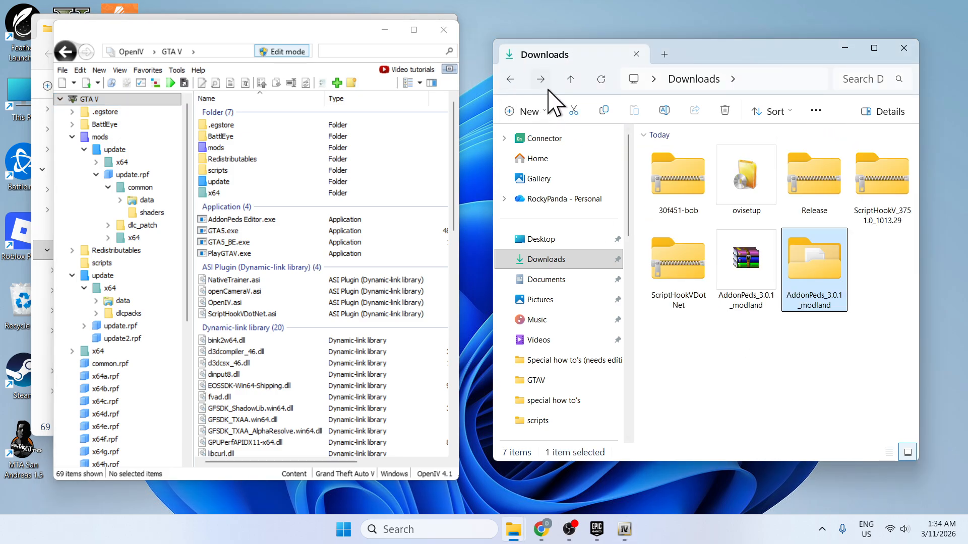
# Step: Extract the 30f451-bob archive in Downloads and open the Spongebob folder inside the extracted folder
pyautogui.click(678, 186)
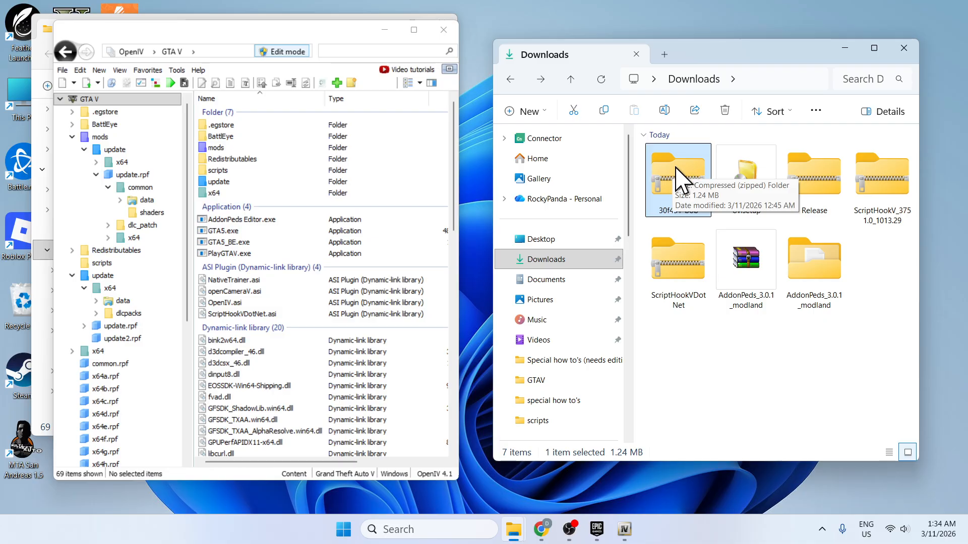
pyautogui.rightClick(675, 172)
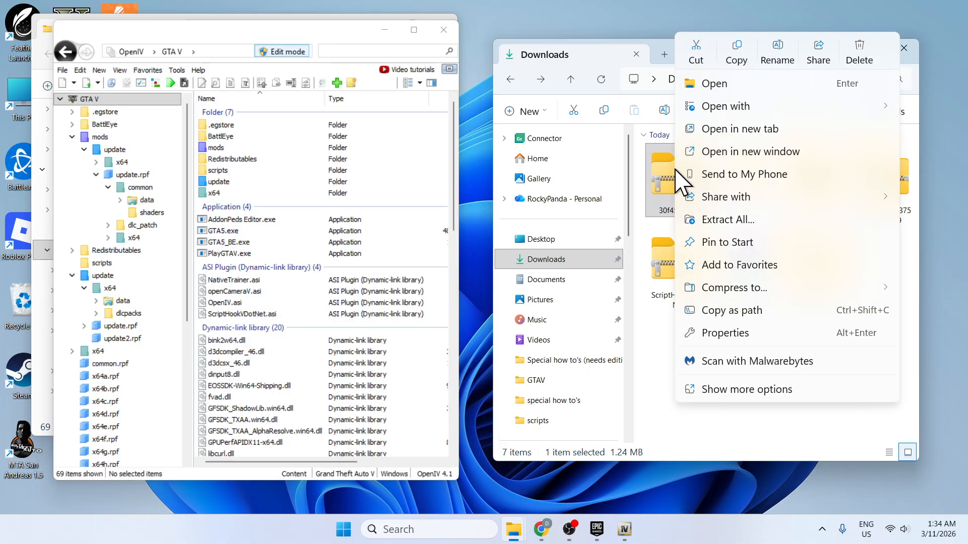
pyautogui.click(737, 220)
pyautogui.click(598, 417)
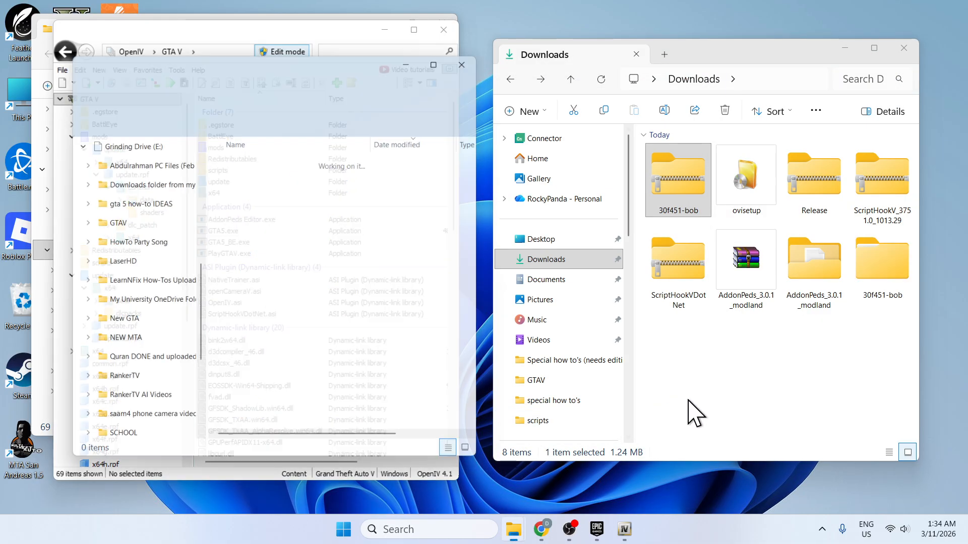
pyautogui.click(474, 56)
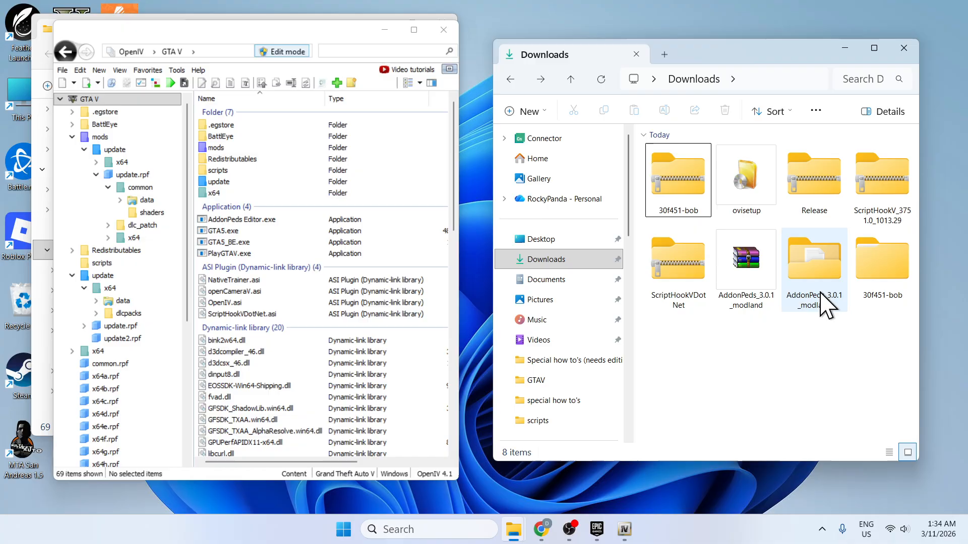
pyautogui.doubleClick(892, 267)
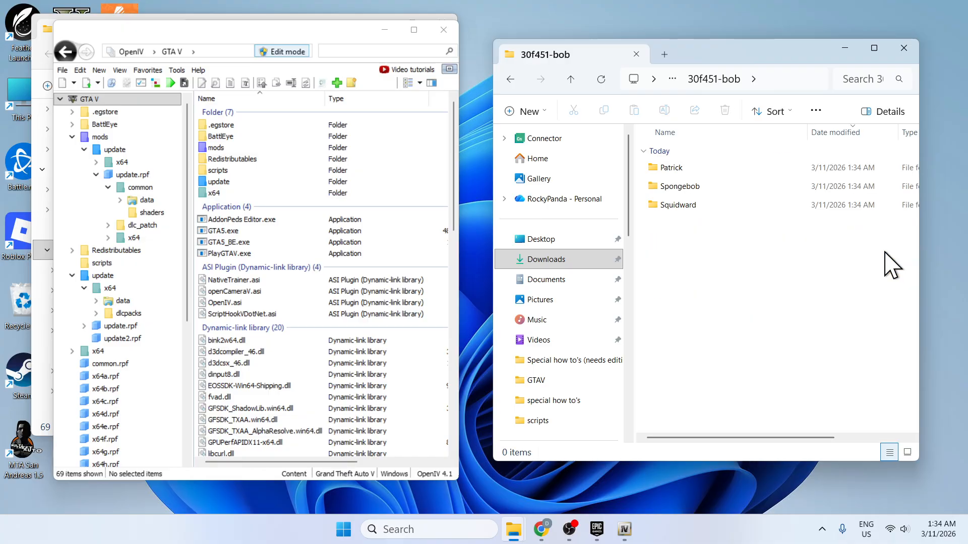
pyautogui.doubleClick(683, 186)
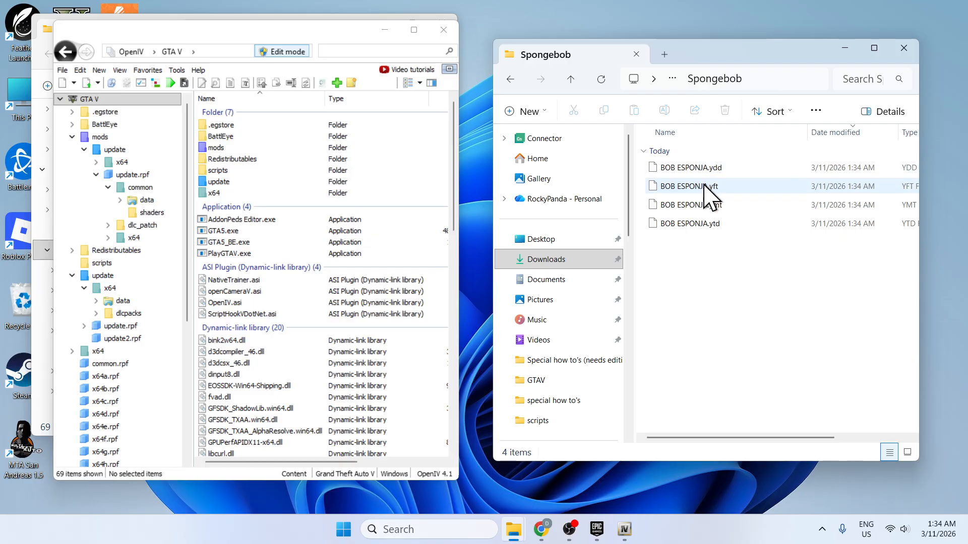
# Step: In OpenIV, open the peds.rpf archive at mods/update/x64/dlcpacks/addonpeds/dlc.rpf
pyautogui.doubleClick(237, 148)
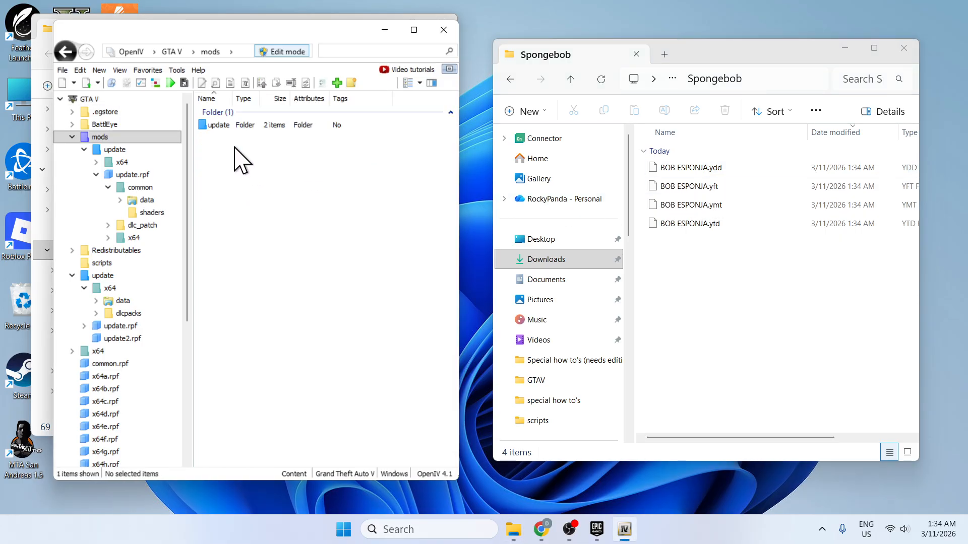
pyautogui.doubleClick(223, 126)
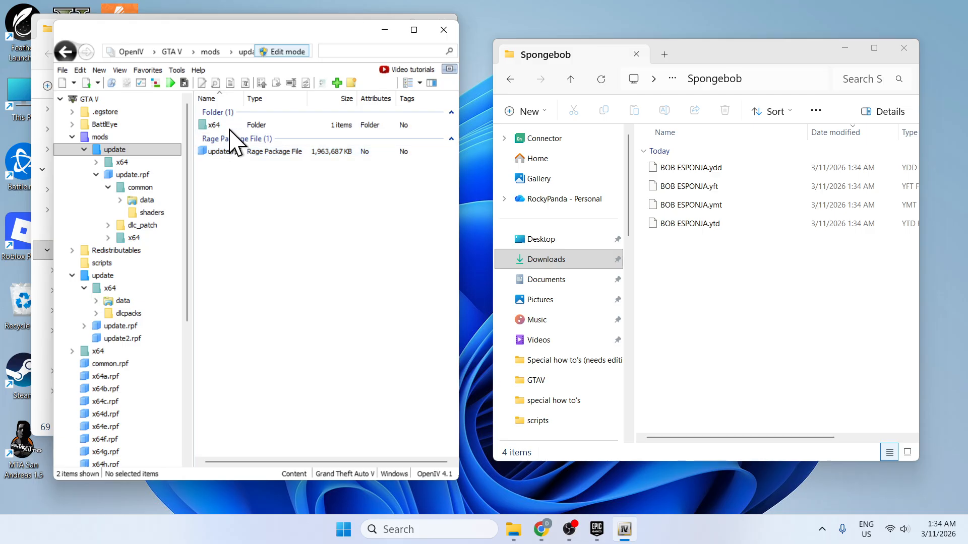
pyautogui.doubleClick(229, 126)
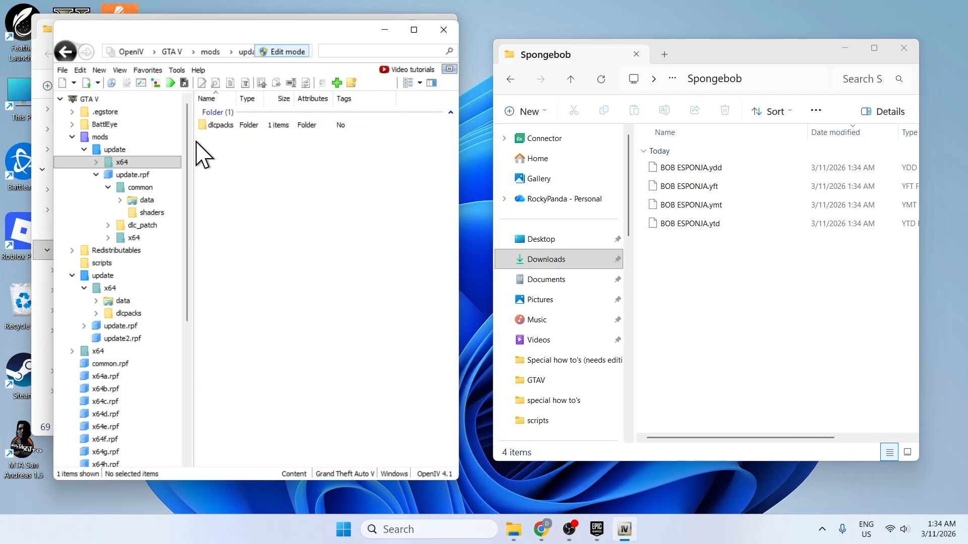
pyautogui.doubleClick(218, 126)
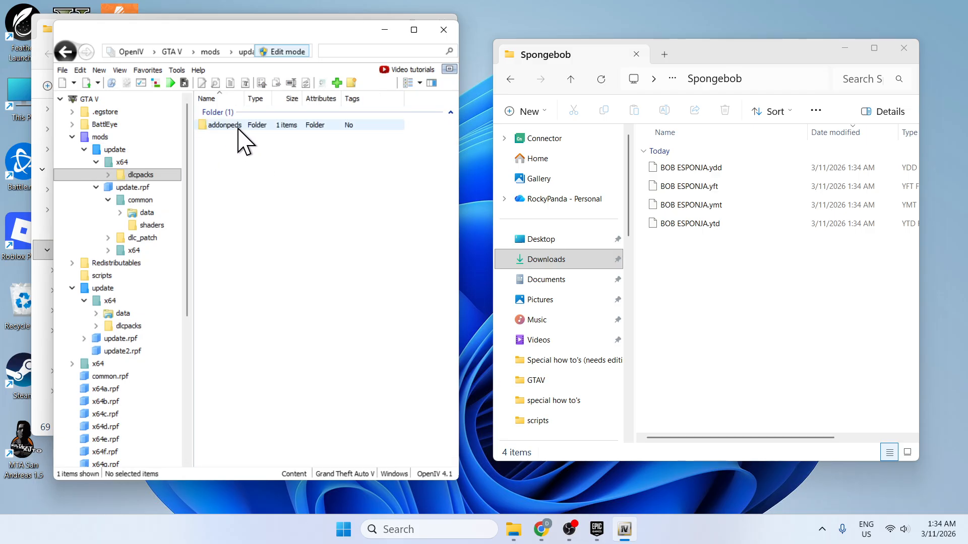
pyautogui.doubleClick(238, 127)
pyautogui.doubleClick(220, 126)
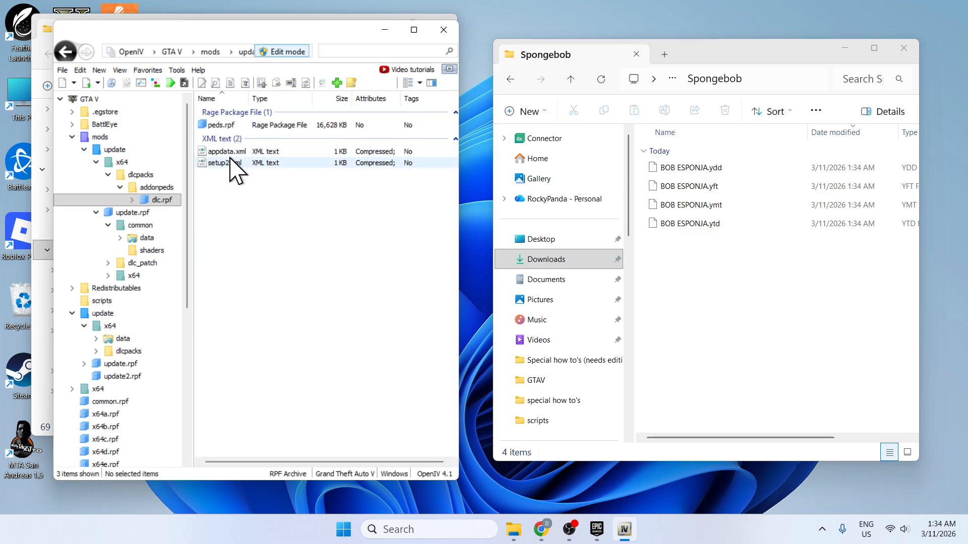
pyautogui.doubleClick(221, 125)
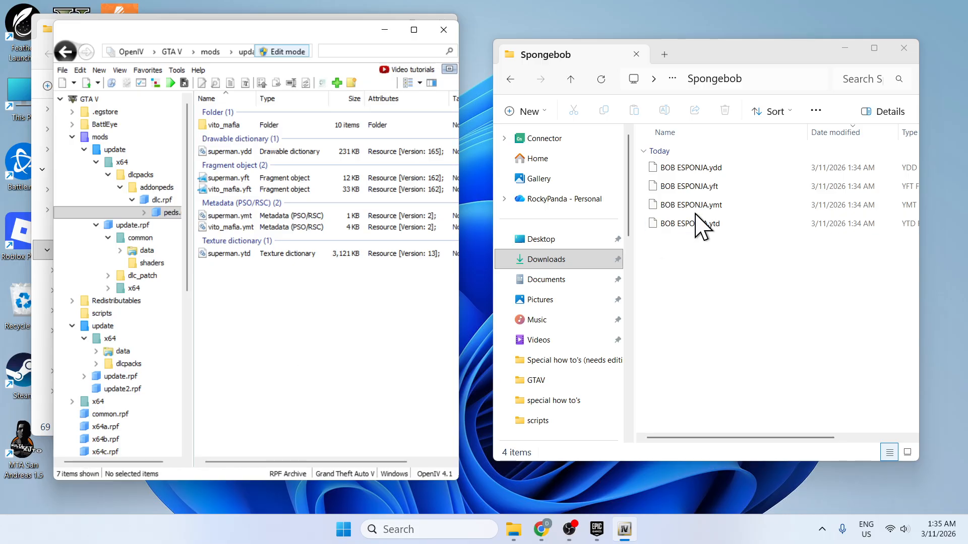
# Step: Permanently delete all the superman and vito_mafia items from peds.rpf
pyautogui.moveTo(288, 332); pyautogui.dragTo(245, 122)
pyautogui.rightClick(251, 316)
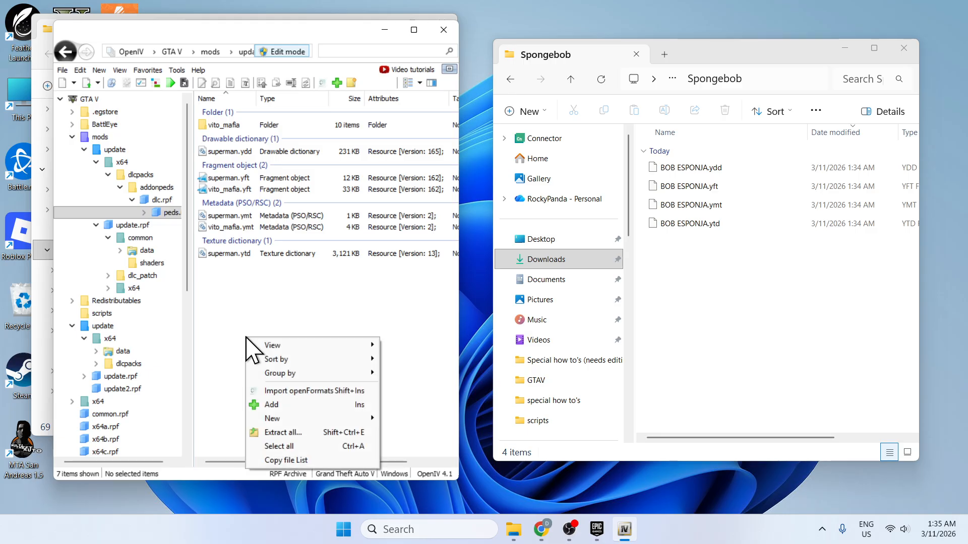
pyautogui.click(263, 287)
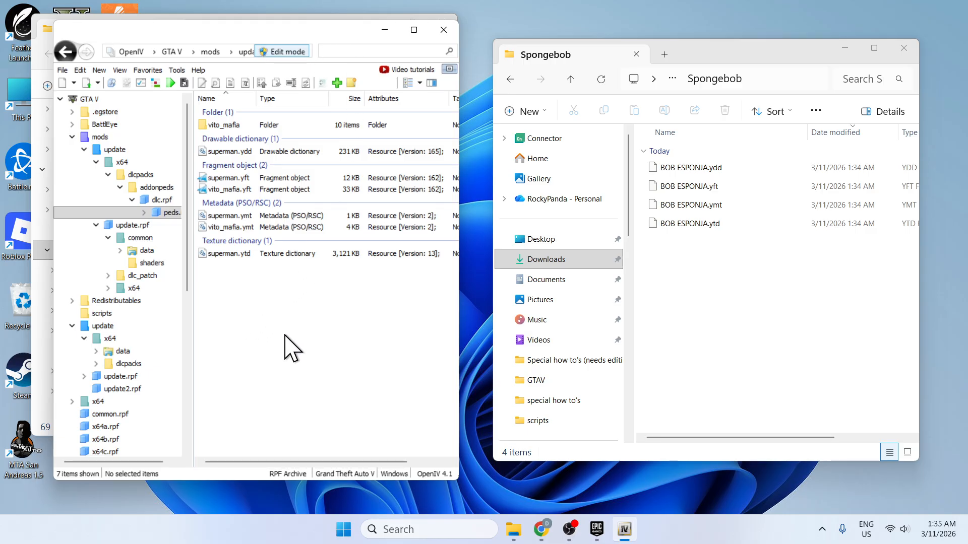
pyautogui.moveTo(284, 333); pyautogui.dragTo(240, 123)
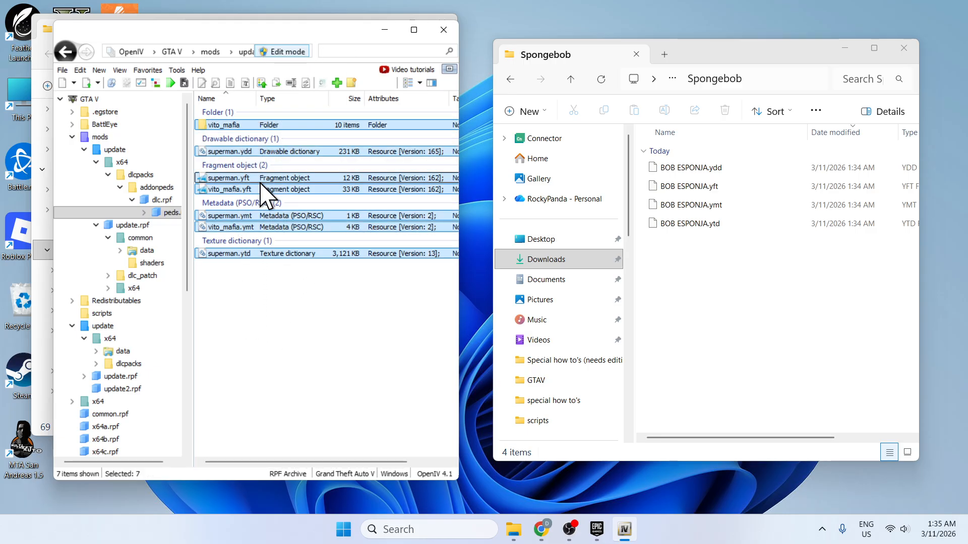
pyautogui.press('Delete')
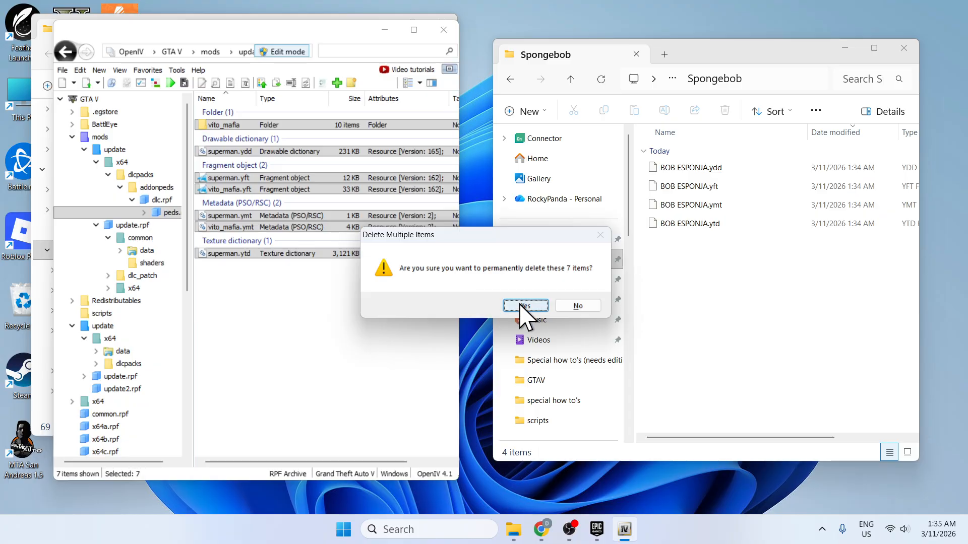
pyautogui.click(524, 306)
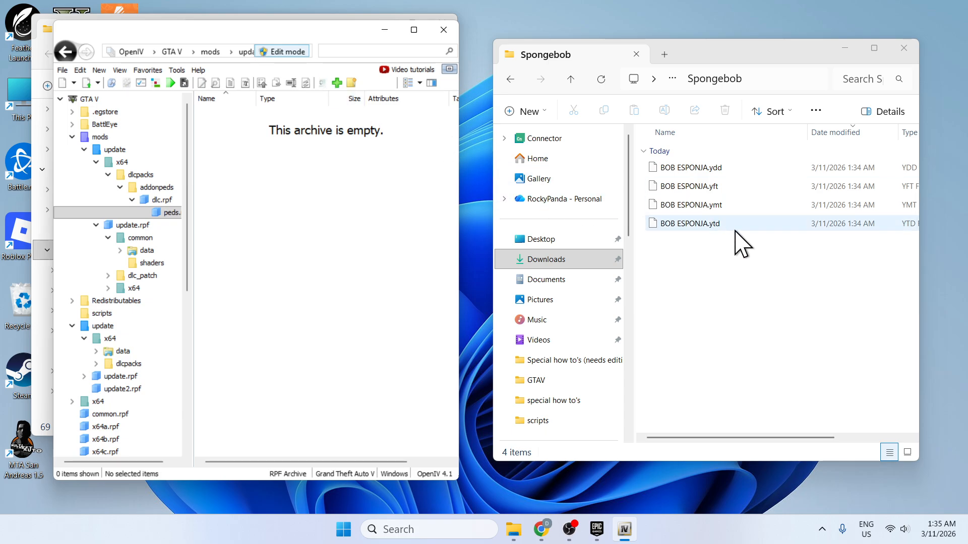
# Step: Add the BOB ESPONJA .ydd, .yft, .ymt and .ytd files from the Spongebob folder to peds.rpf in edit mode
pyautogui.moveTo(731, 272); pyautogui.dragTo(677, 168)
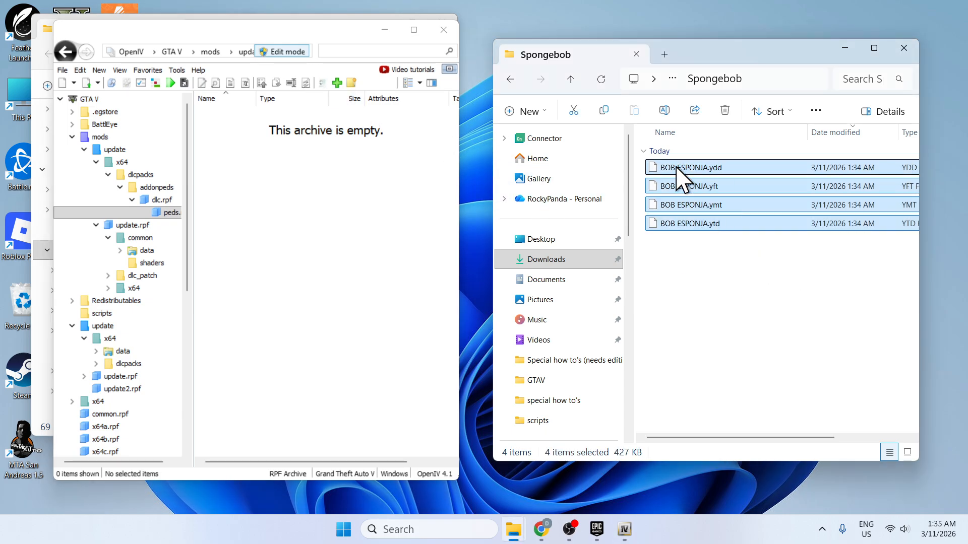
pyautogui.click(290, 53)
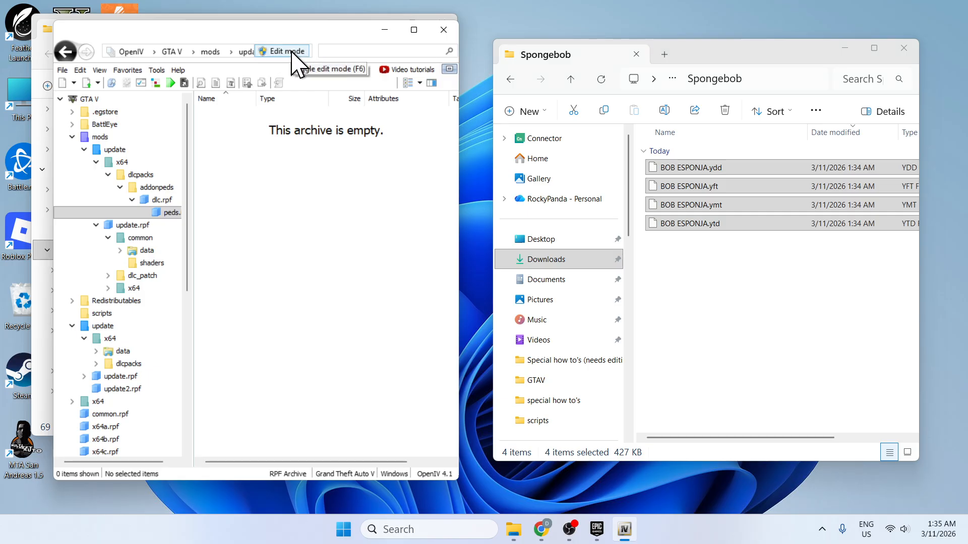
pyautogui.click(285, 52)
pyautogui.click(525, 305)
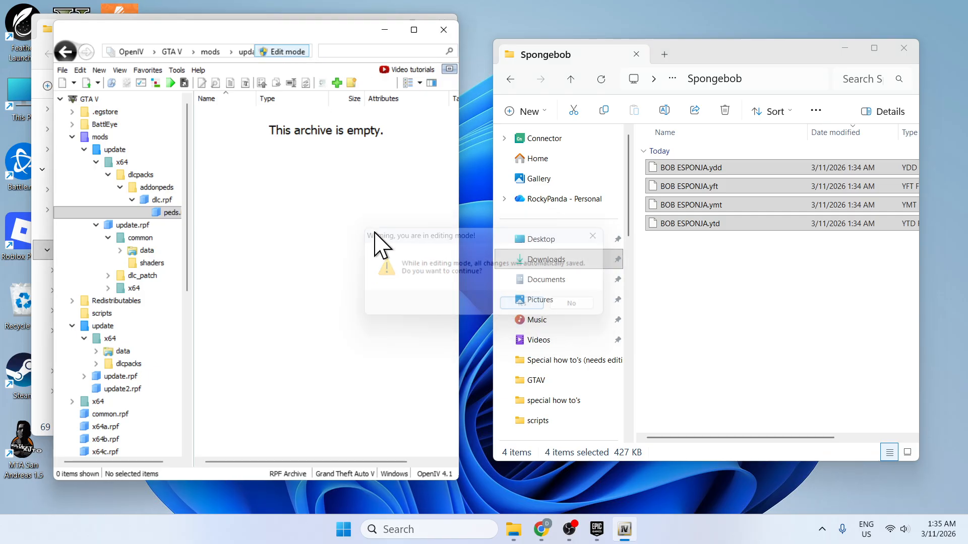
pyautogui.moveTo(740, 290); pyautogui.dragTo(275, 214)
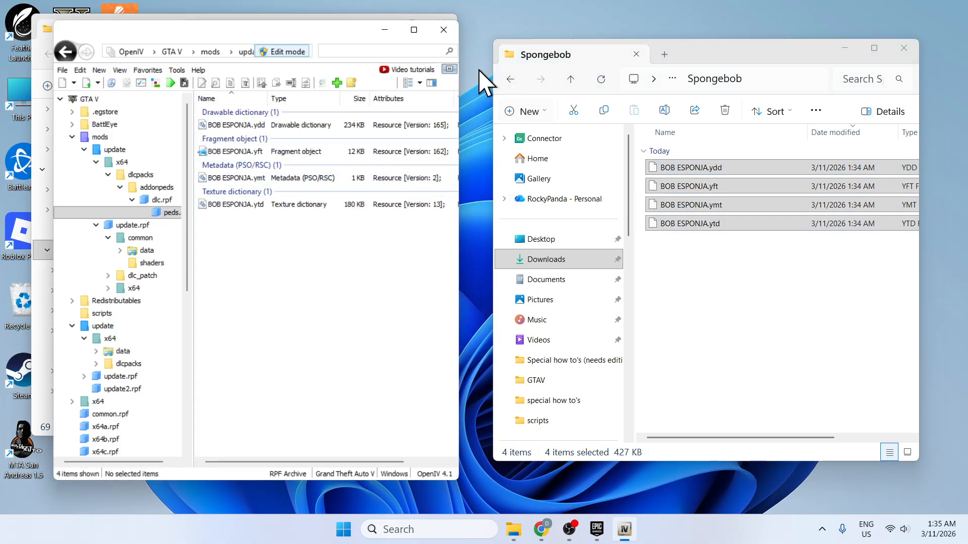
# Step: Close OpenIV and return the Spongebob File Explorer window to Downloads
pyautogui.click(65, 52)
pyautogui.click(443, 29)
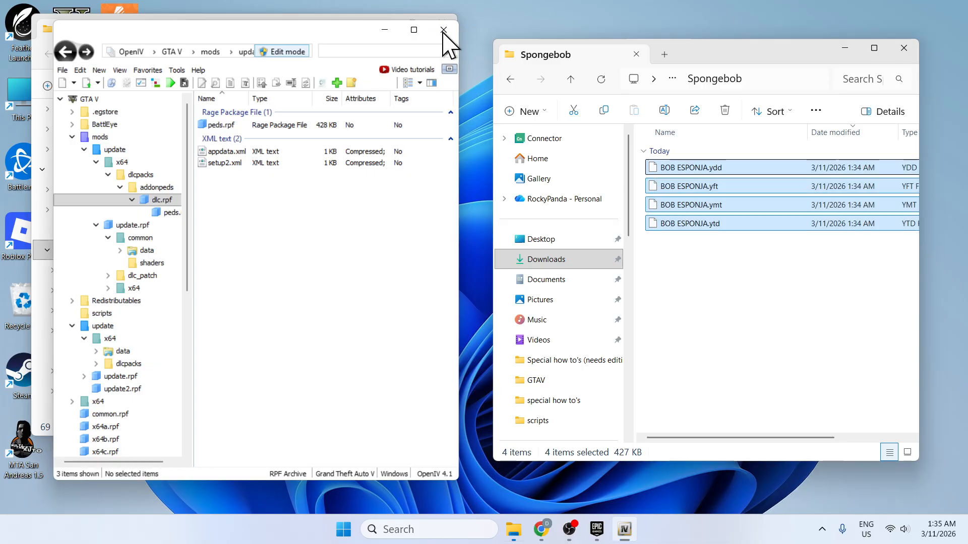
pyautogui.click(510, 79)
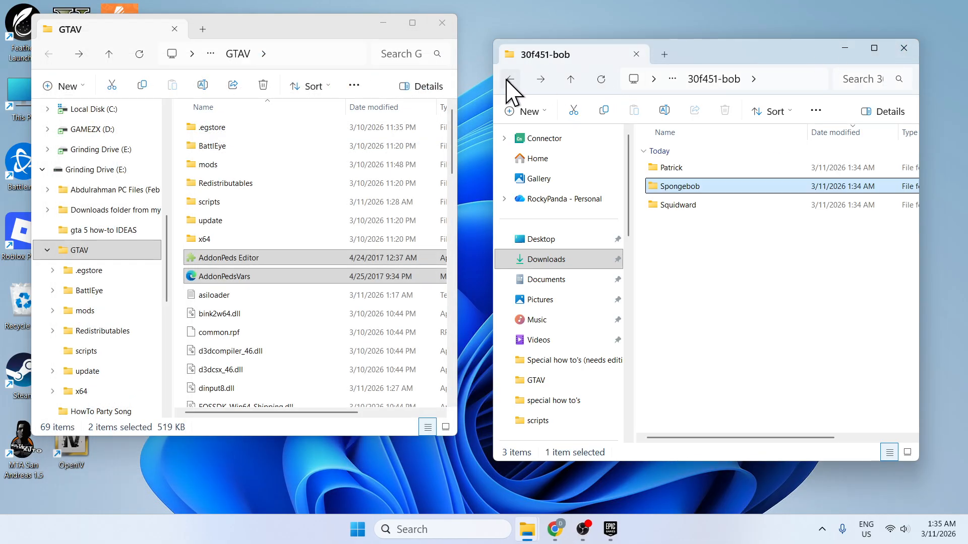
pyautogui.click(509, 81)
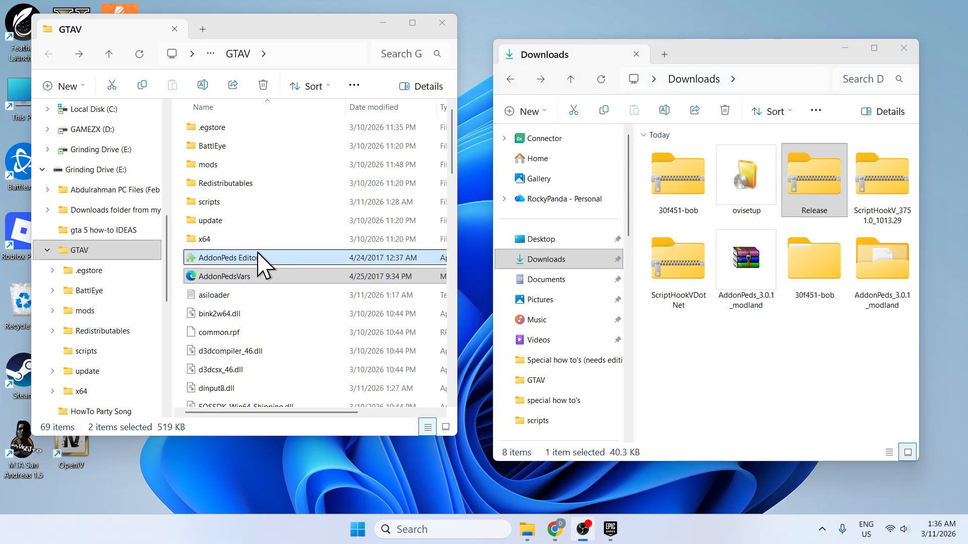
# Step: Run AddonPeds Editor from the GTAV folder as administrator
pyautogui.click(233, 259)
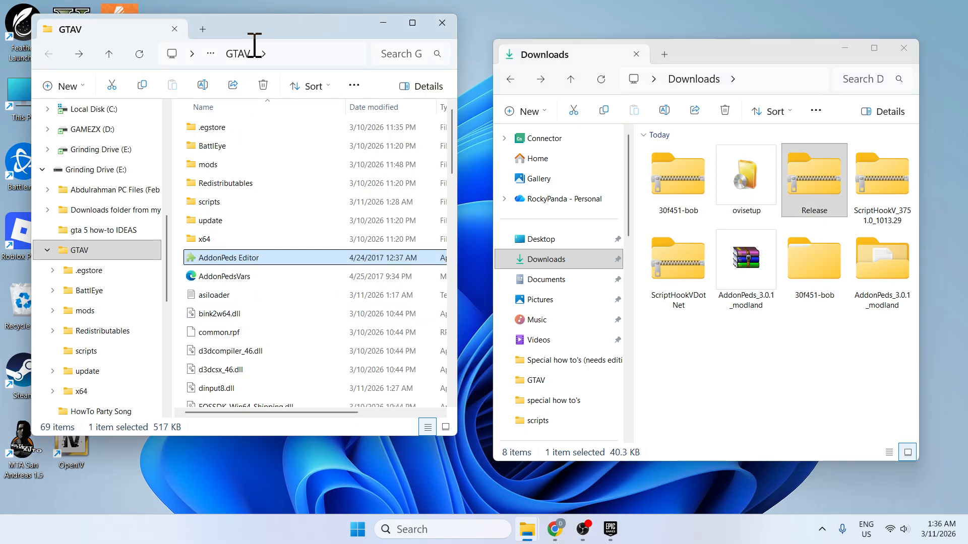
pyautogui.rightClick(233, 258)
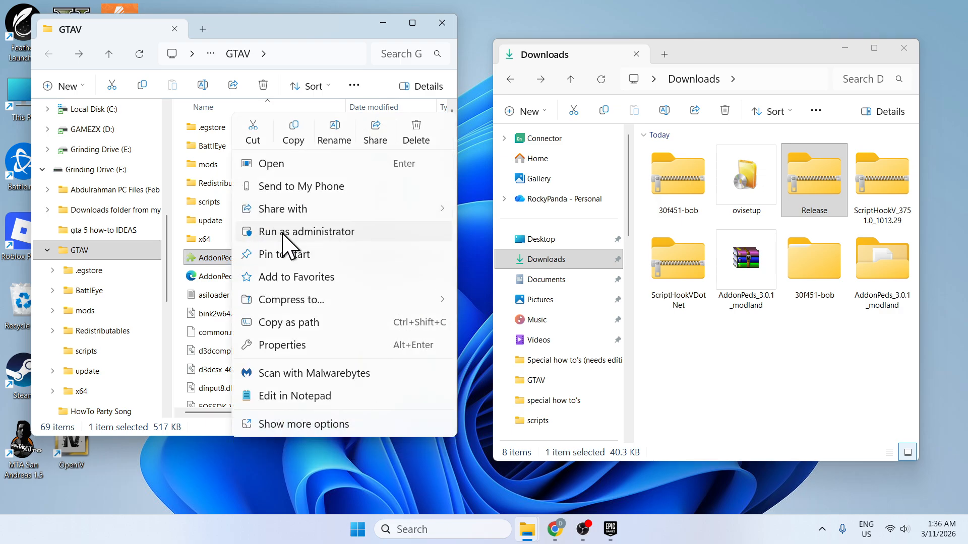
pyautogui.click(198, 258)
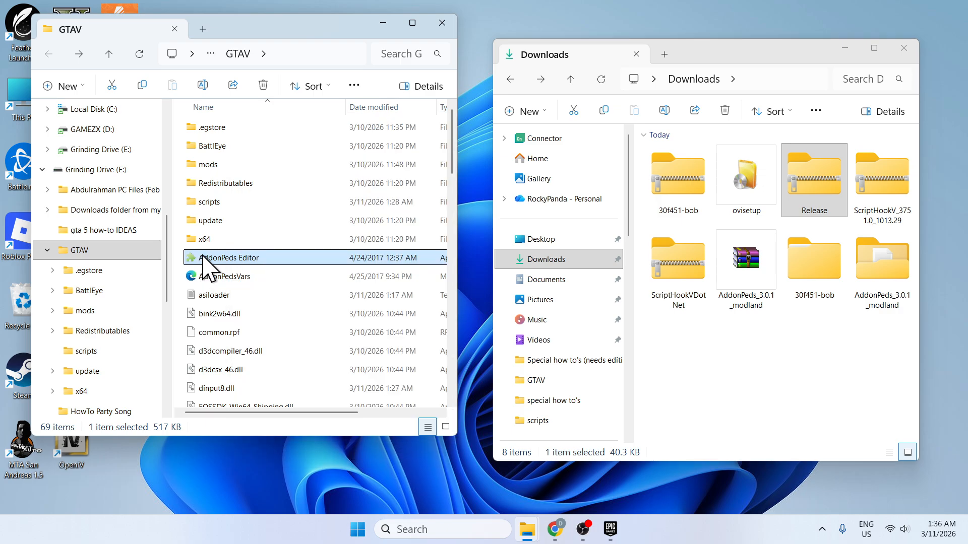
pyautogui.rightClick(214, 259)
pyautogui.rightClick(213, 260)
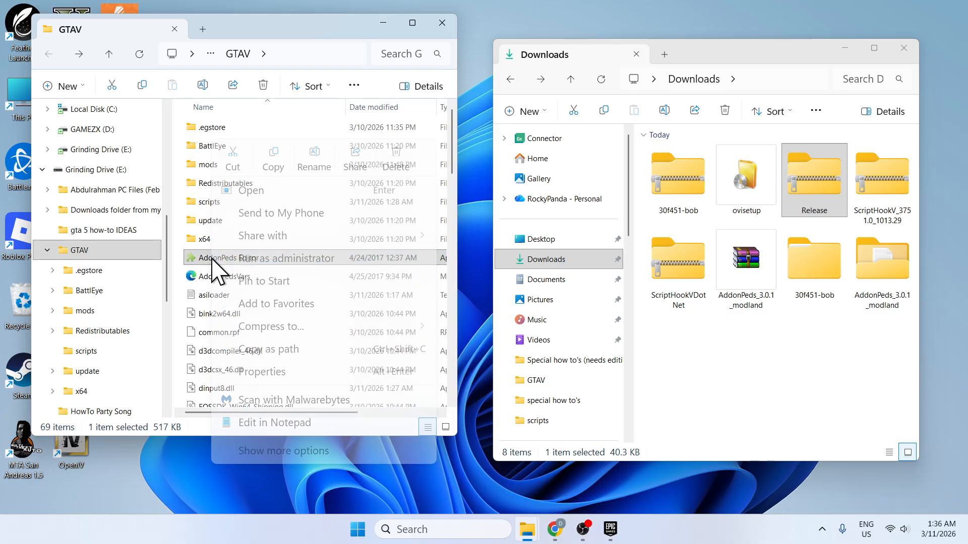
pyautogui.click(274, 258)
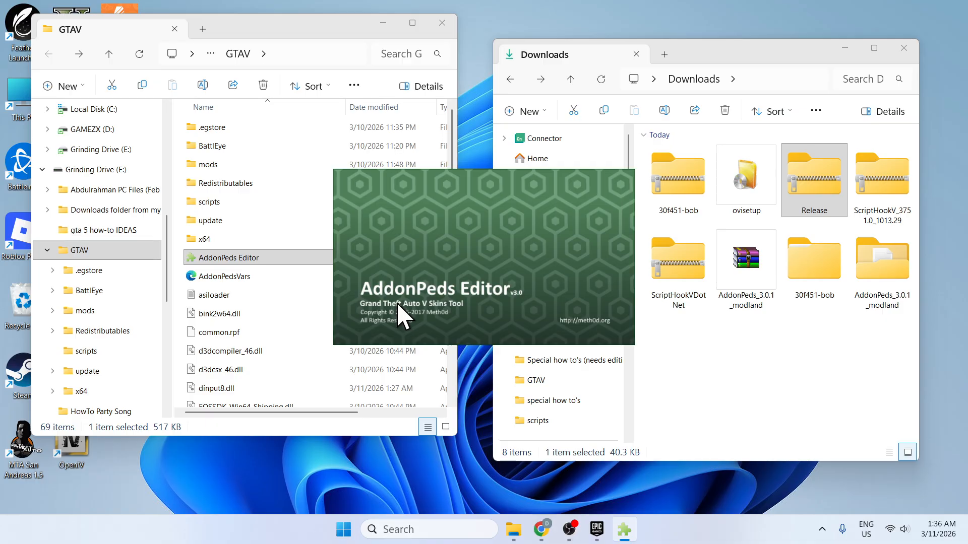
# Step: Move the AddonPeds Editor window over the GTAV folder and delete the existing BOB ESPONJA ped from its list
pyautogui.moveTo(419, 132); pyautogui.dragTo(212, 126)
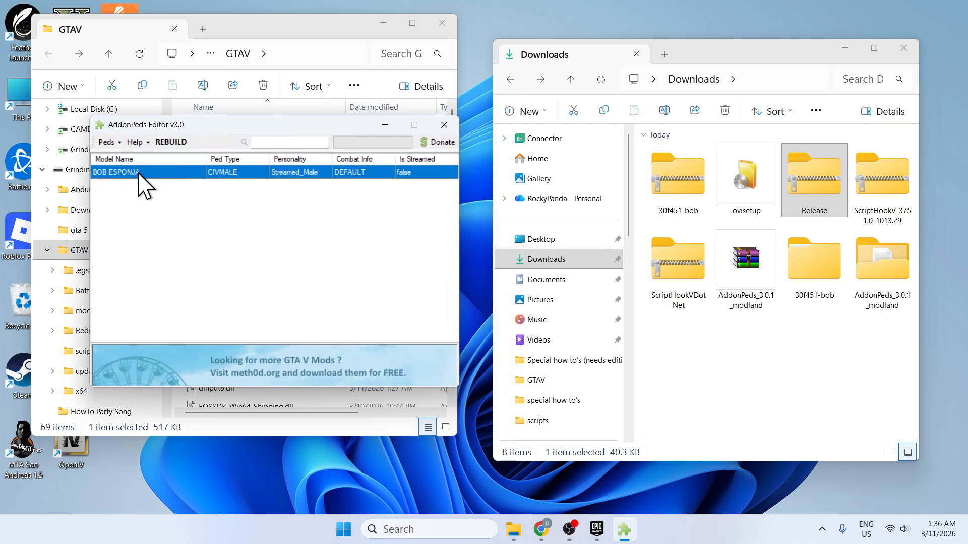
pyautogui.press('Delete')
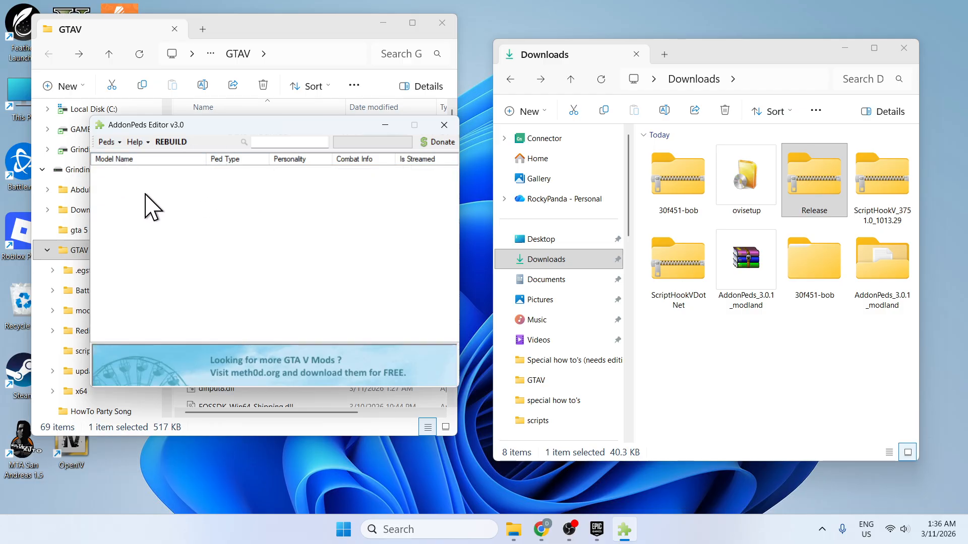
# Step: Start a new ped entry in AddonPeds Editor, place its dialog over the ped list, and open the Spongebob folder inside 30f451-bob
pyautogui.click(108, 142)
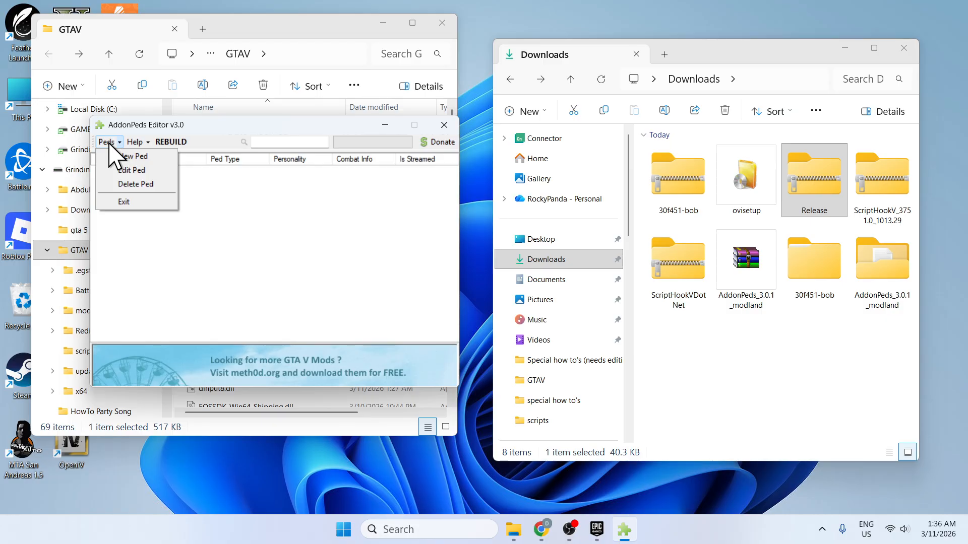
pyautogui.click(123, 157)
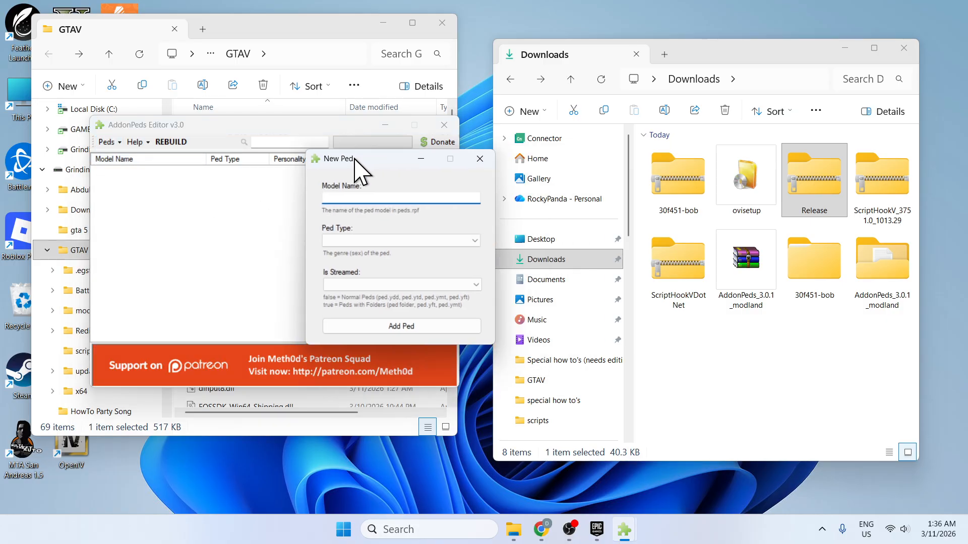
pyautogui.moveTo(355, 160); pyautogui.dragTo(259, 165)
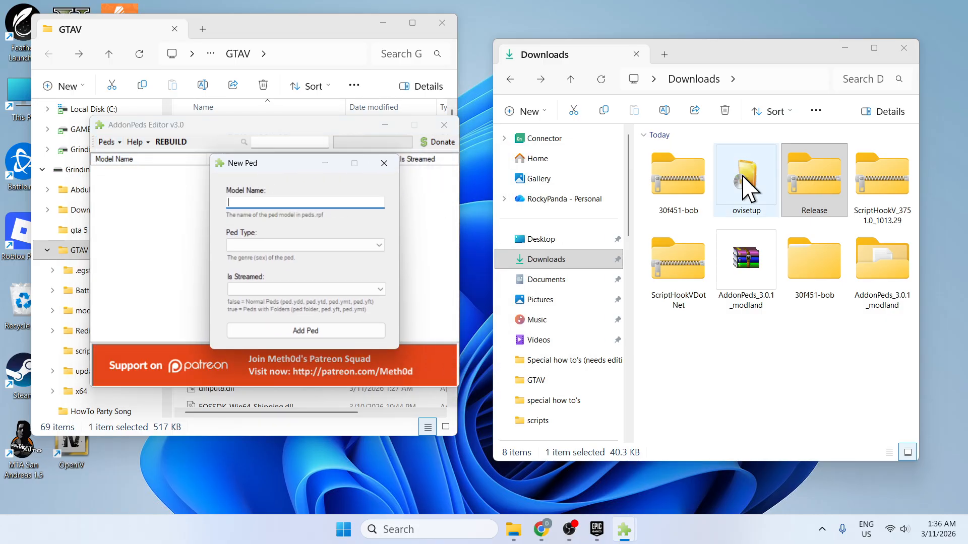
pyautogui.doubleClick(809, 267)
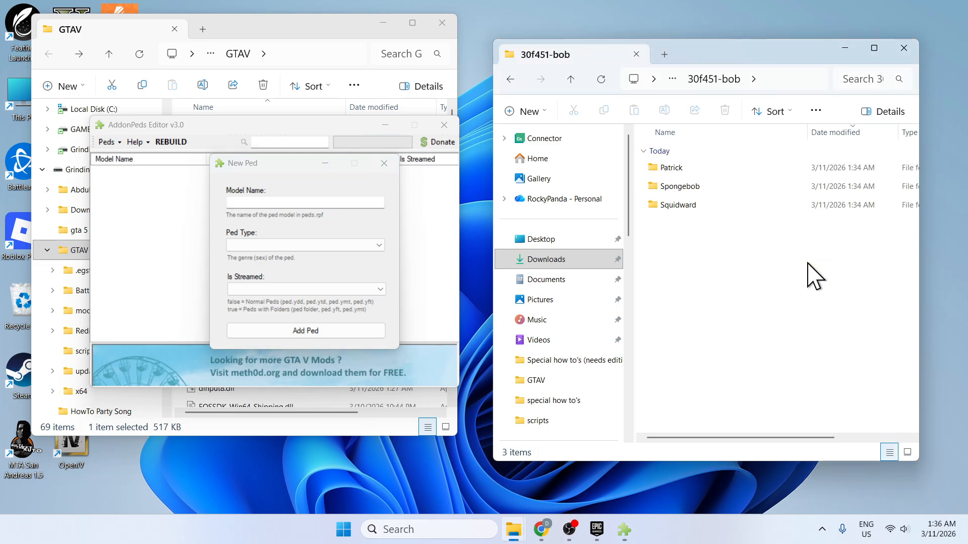
pyautogui.doubleClick(678, 187)
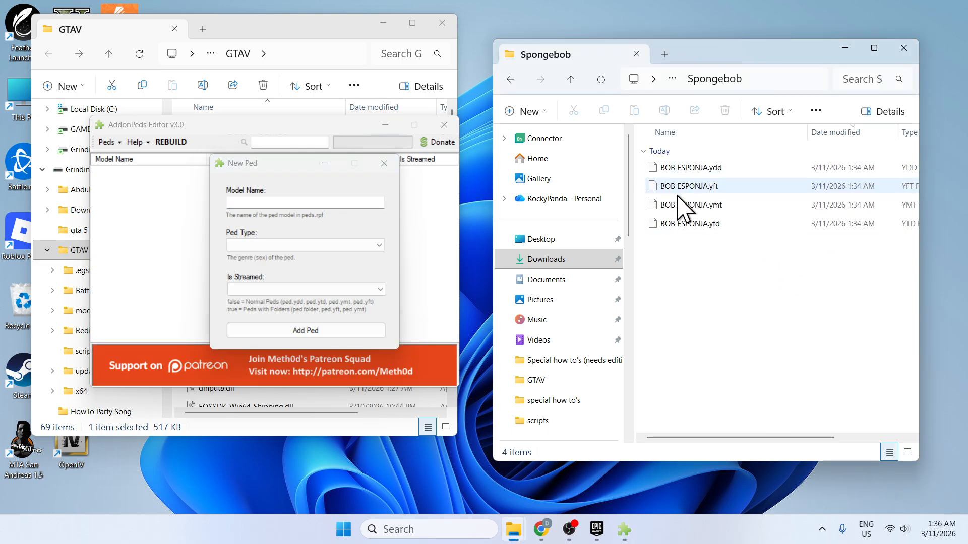
# Step: Copy the BOB ESPONJA name, without its extension, from the .yft file into the new ped's Model Name
pyautogui.click(686, 187)
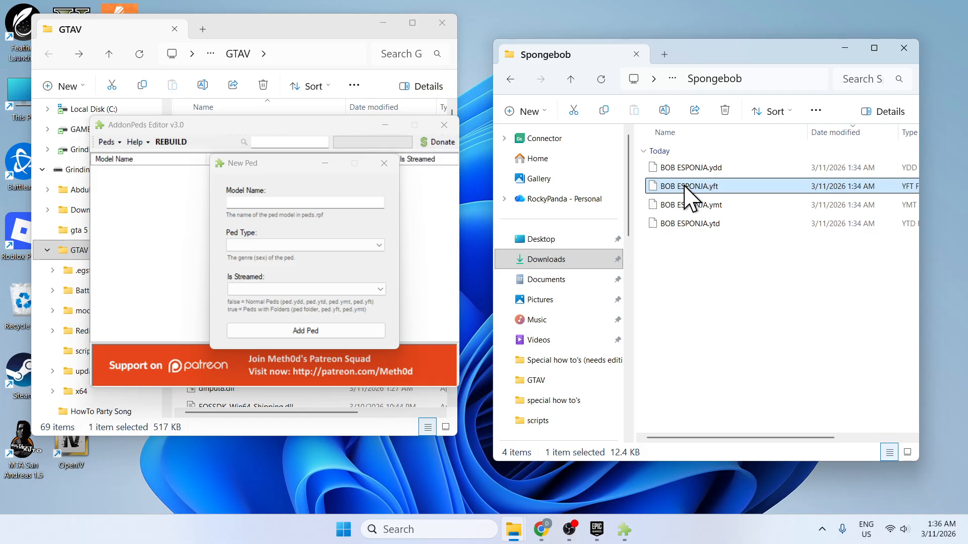
pyautogui.click(686, 187)
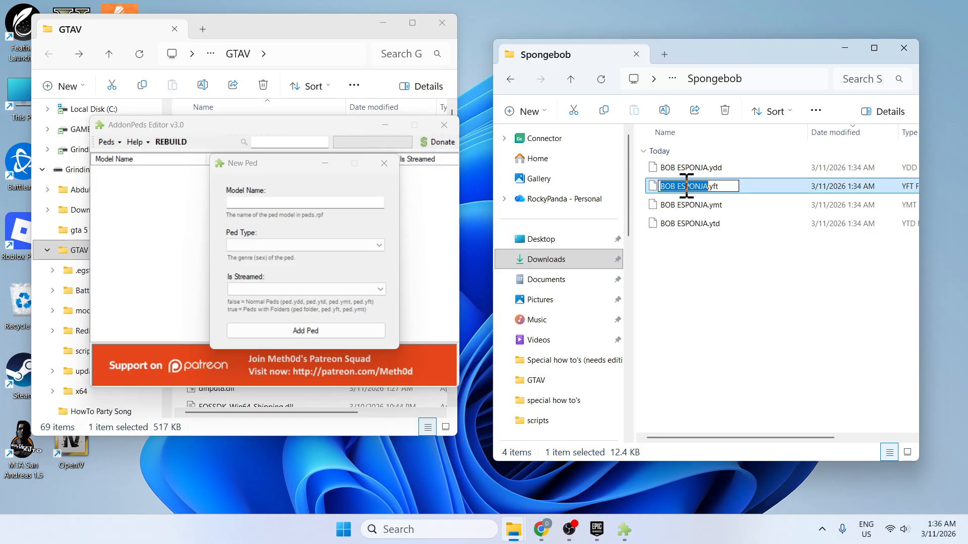
pyautogui.click(708, 248)
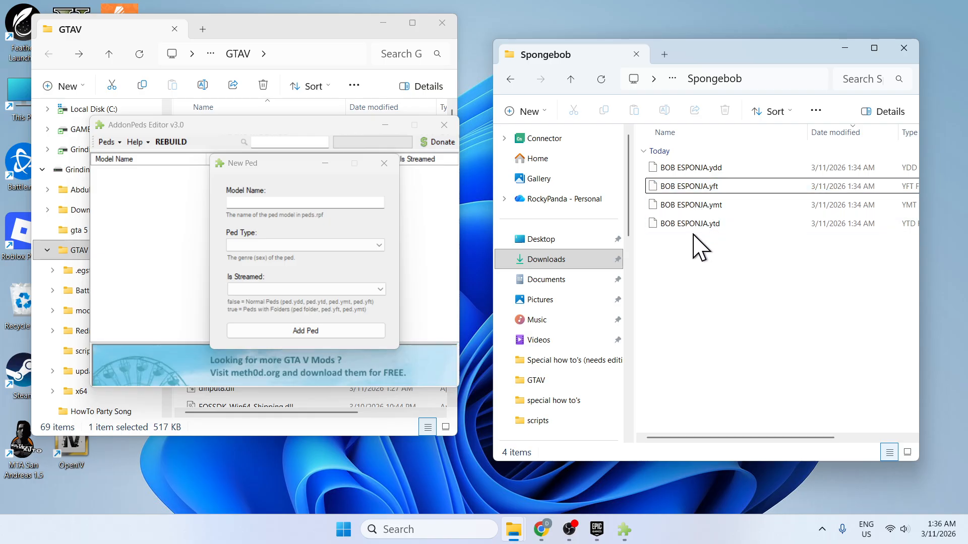
pyautogui.click(679, 186)
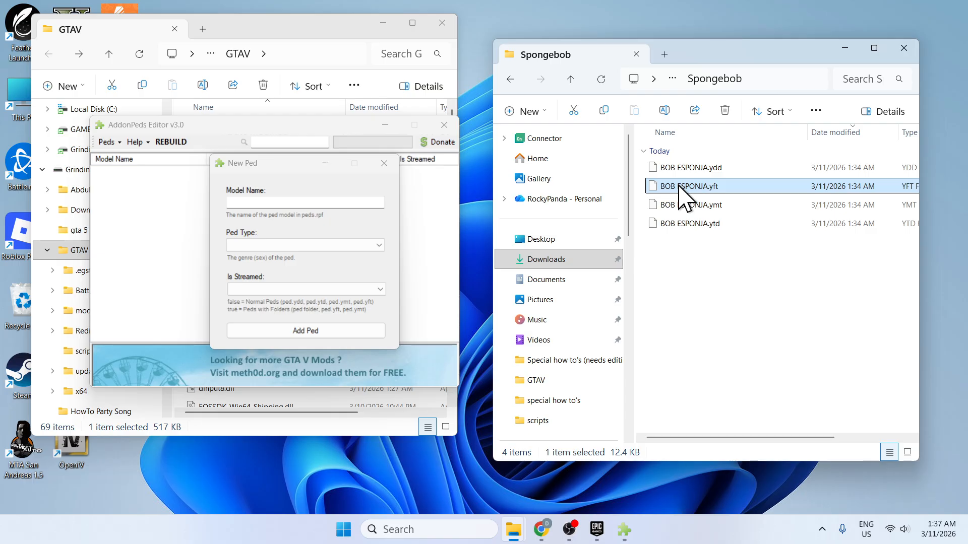
pyautogui.click(678, 186)
pyautogui.hotkey('ctrl', 'c')
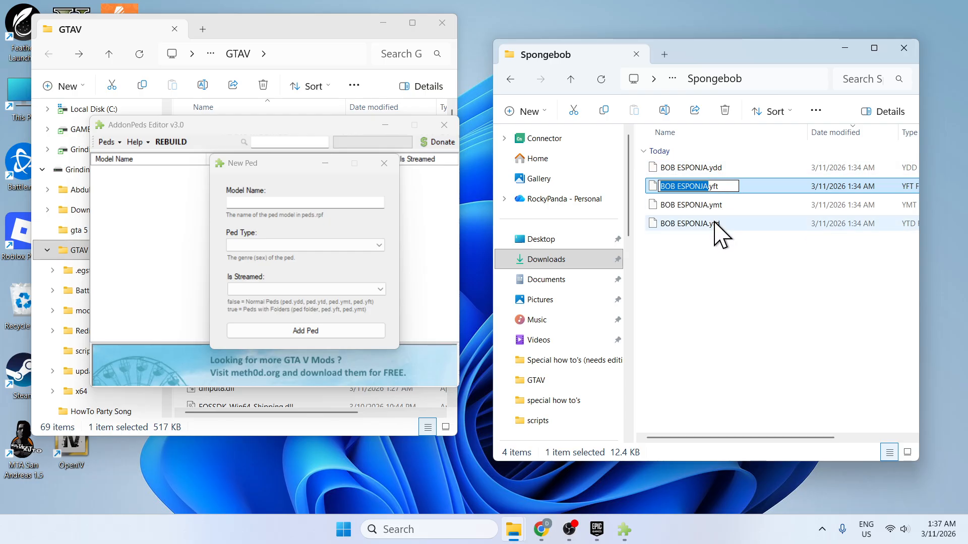
pyautogui.click(701, 313)
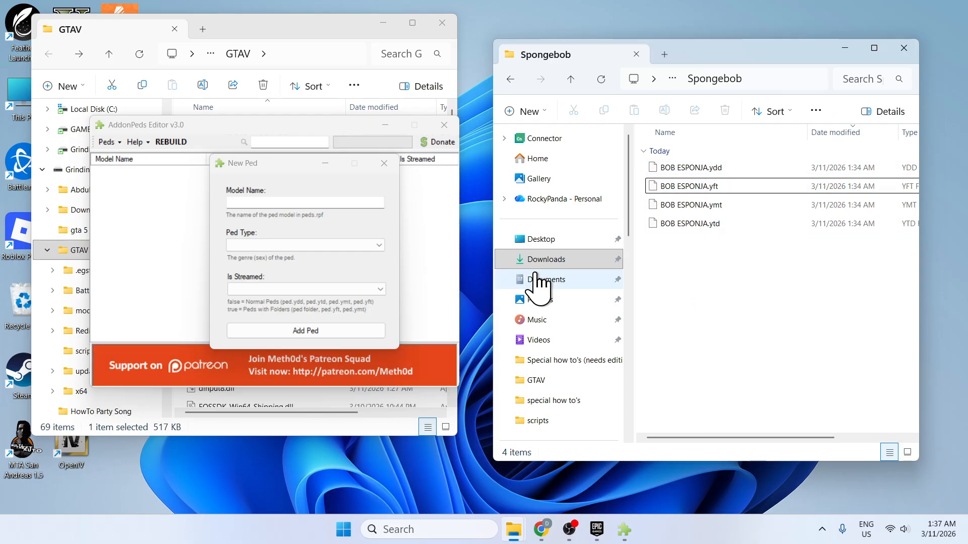
pyautogui.click(315, 202)
pyautogui.hotkey('ctrl', 'v')
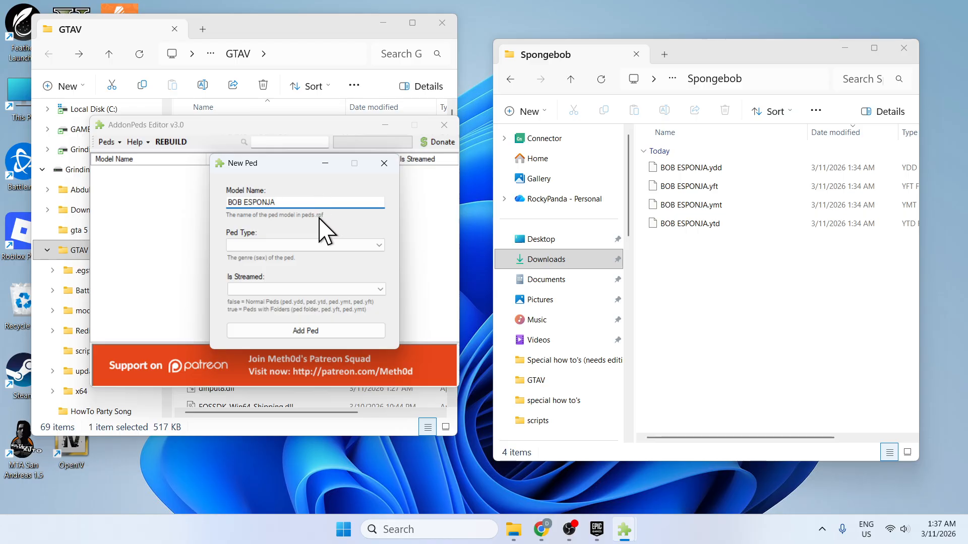
# Step: Set the new ped's type to Male and Is Streamed to false, and add it to the ped list
pyautogui.click(272, 246)
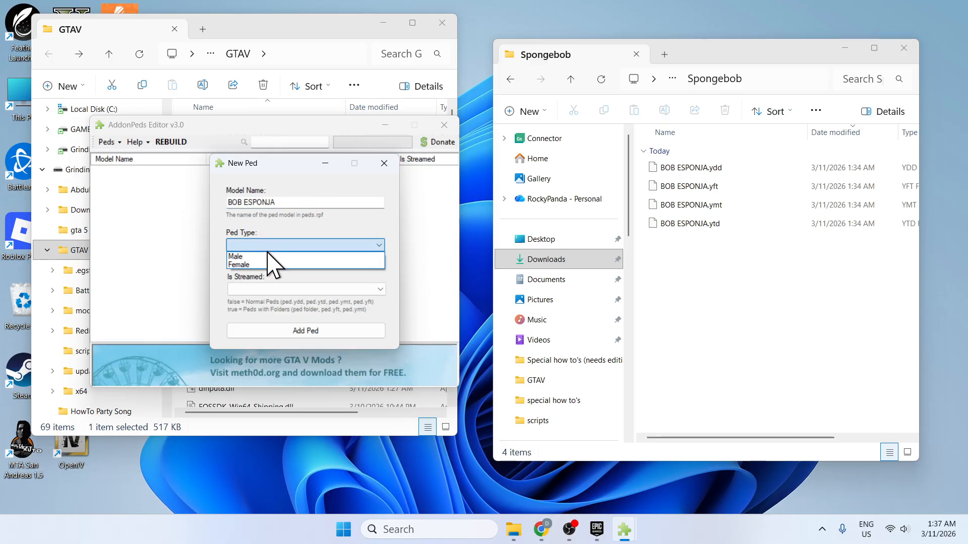
pyautogui.click(250, 256)
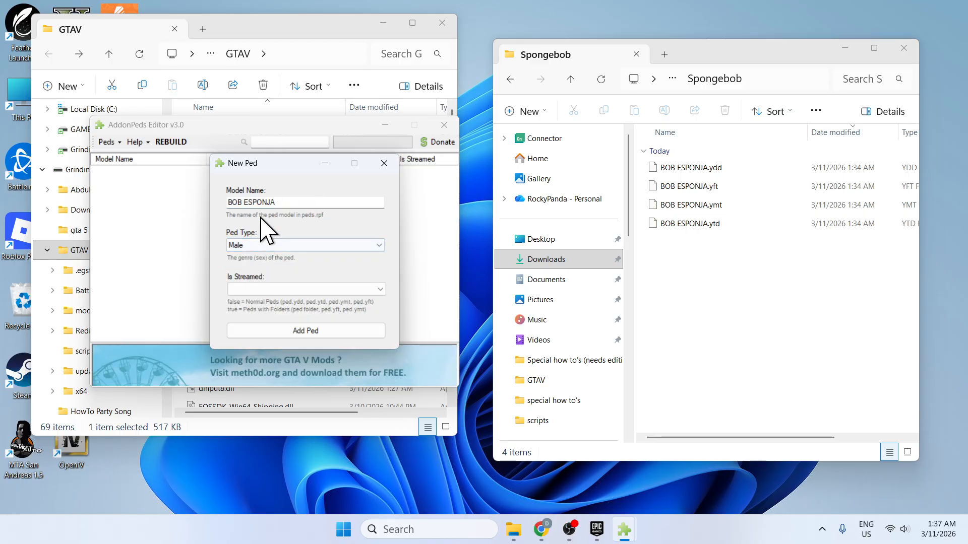
pyautogui.click(257, 289)
pyautogui.click(243, 301)
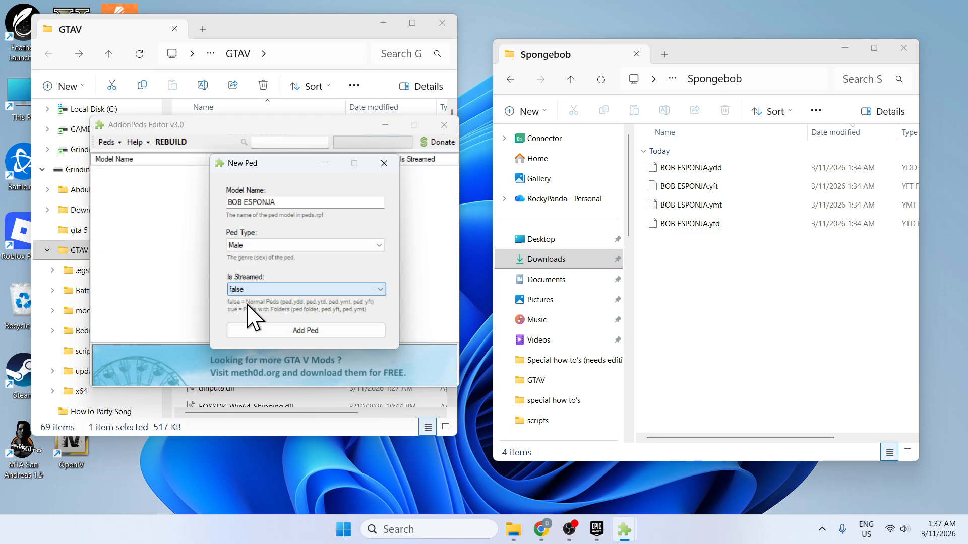
pyautogui.click(297, 332)
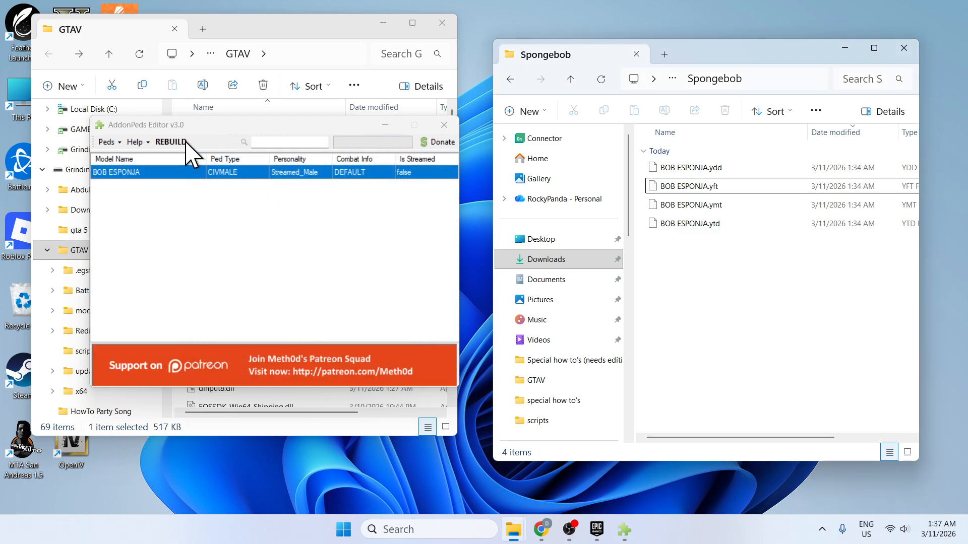
# Step: Rebuild the AddonPeds data with the BOB ESPONJA ped registered and confirm the rebuild
pyautogui.click(171, 143)
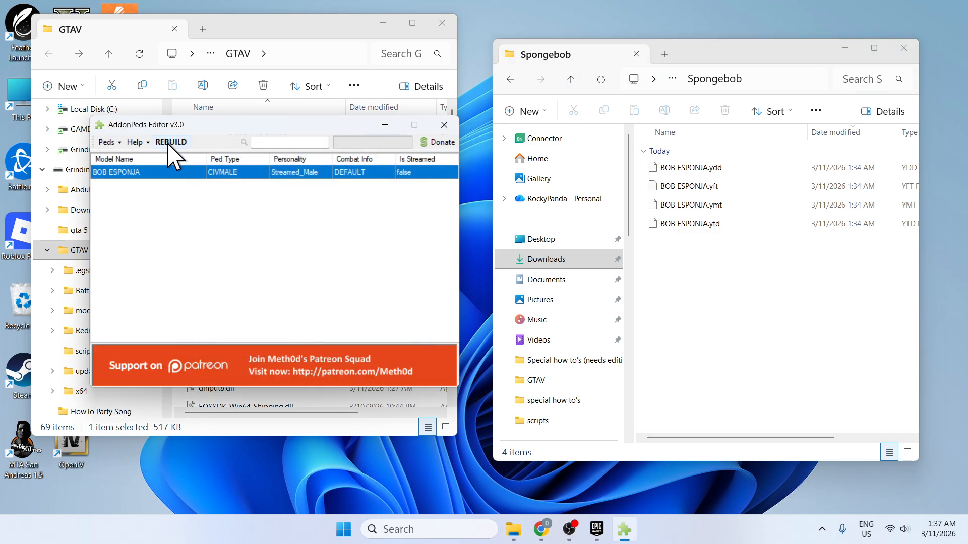
pyautogui.click(169, 143)
pyautogui.click(516, 309)
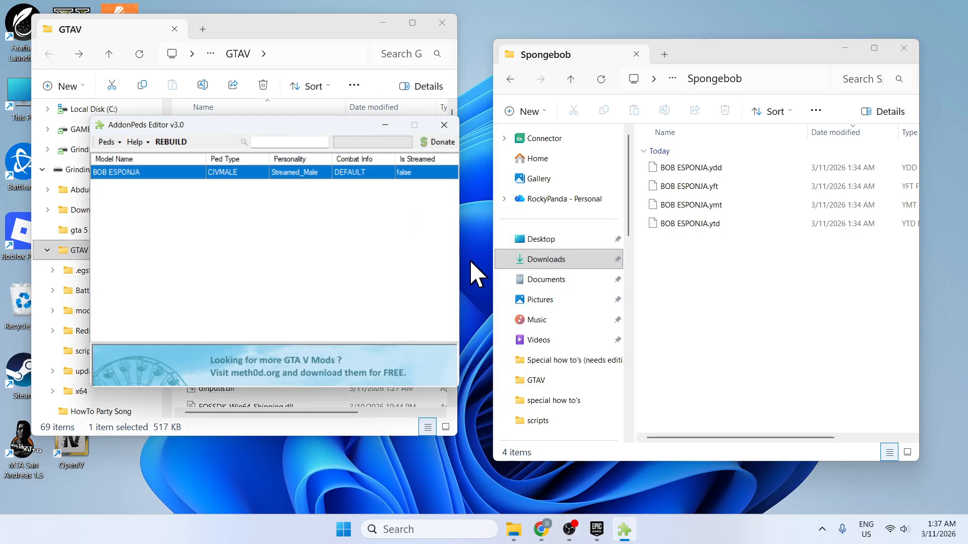
# Step: Close AddonPeds Editor and both the GTAV and Spongebob File Explorer windows
pyautogui.click(444, 125)
pyautogui.click(442, 23)
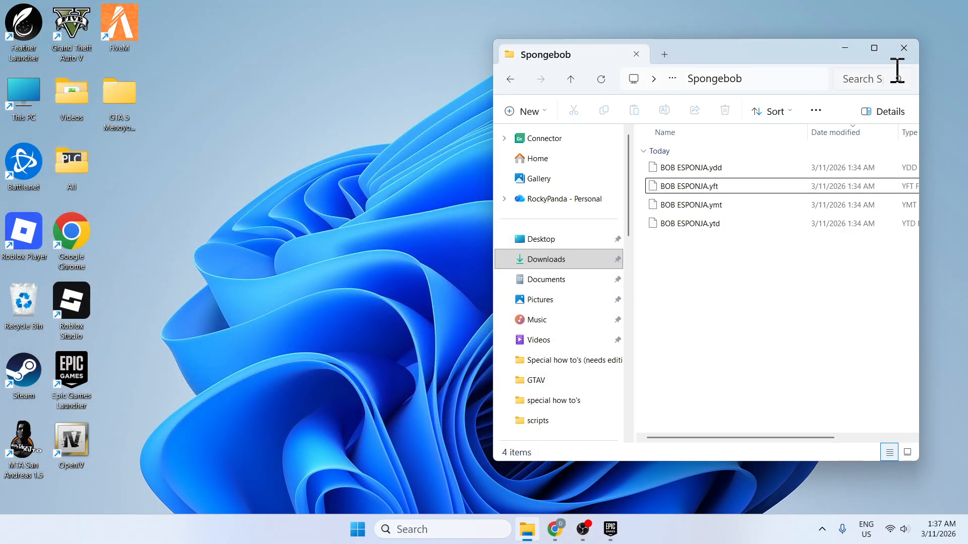
pyautogui.click(903, 48)
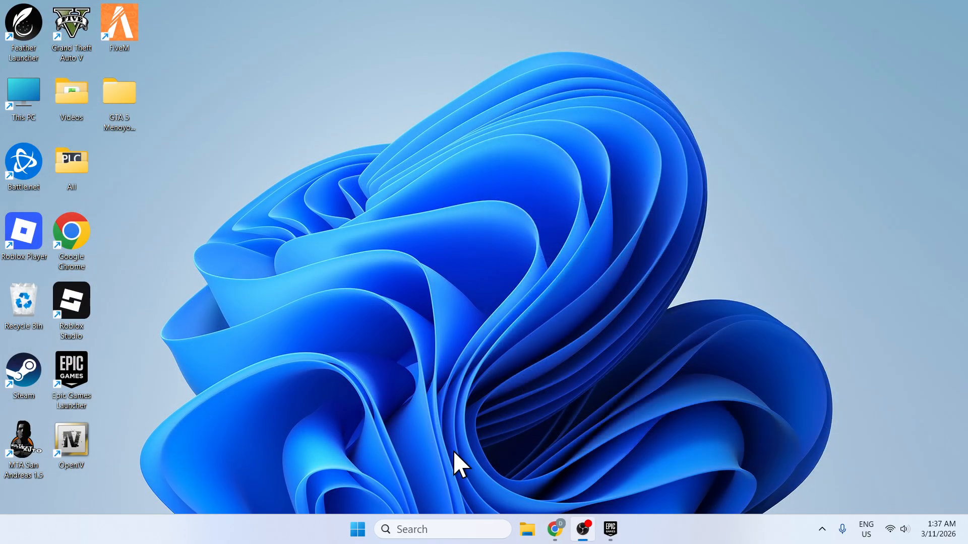
# Step: Switch to Epic Games Launcher, dismiss the game survey, and check the launch options in Grand Theft Auto V's management settings
pyautogui.click(612, 530)
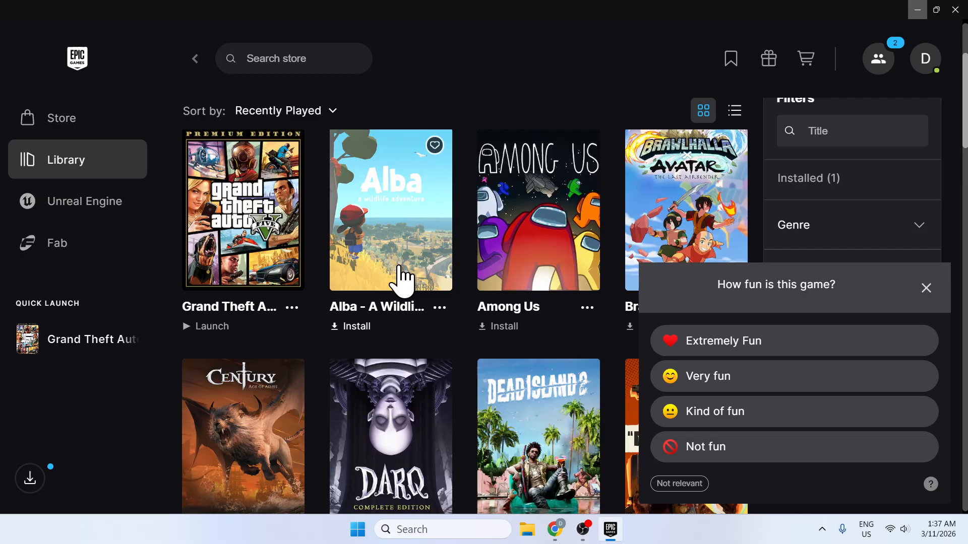
pyautogui.click(927, 286)
pyautogui.click(292, 308)
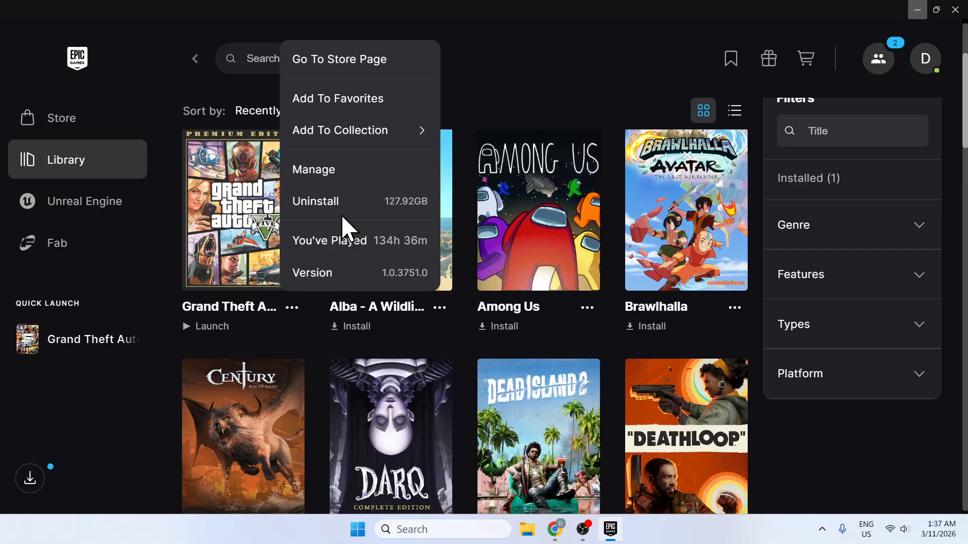
pyautogui.click(338, 174)
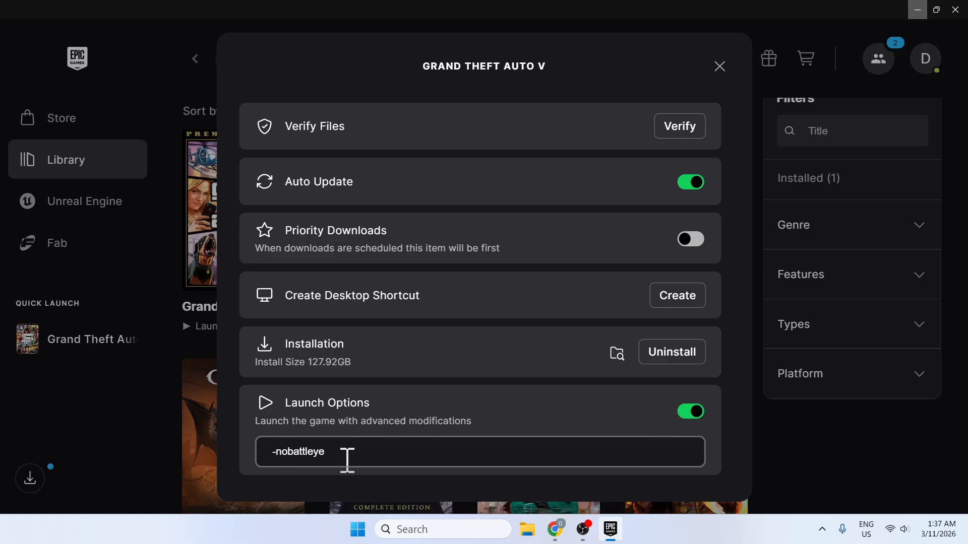
pyautogui.click(720, 66)
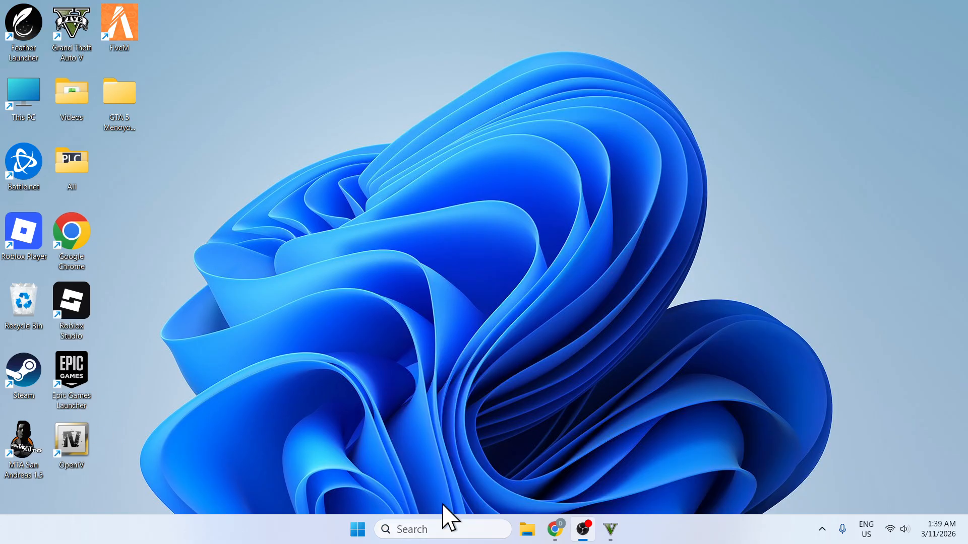
# Step: Switch to Grand Theft Auto V, resume play, and change the player model to BOB ESPONJA with the AddonPeds Ped Selector
pyautogui.click(611, 530)
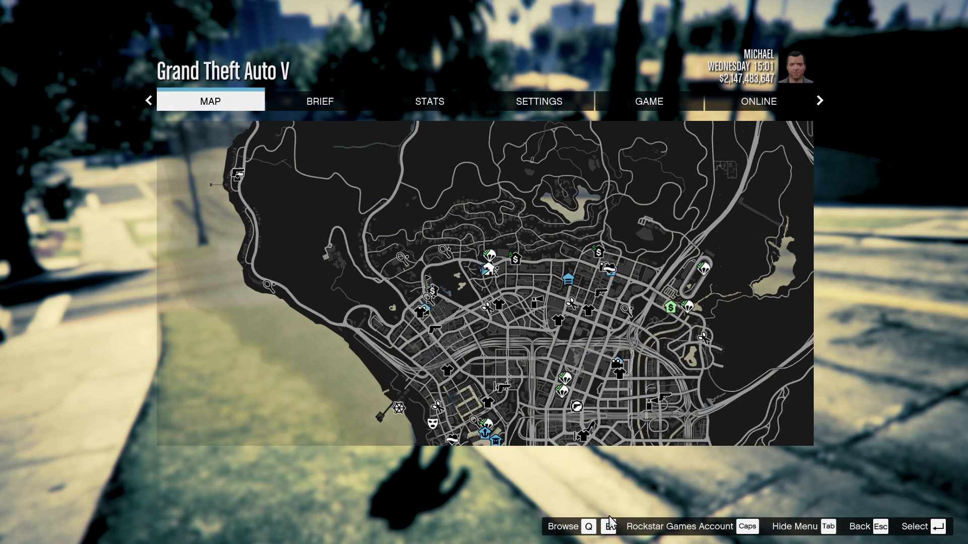
pyautogui.press('Escape')
pyautogui.press('l')
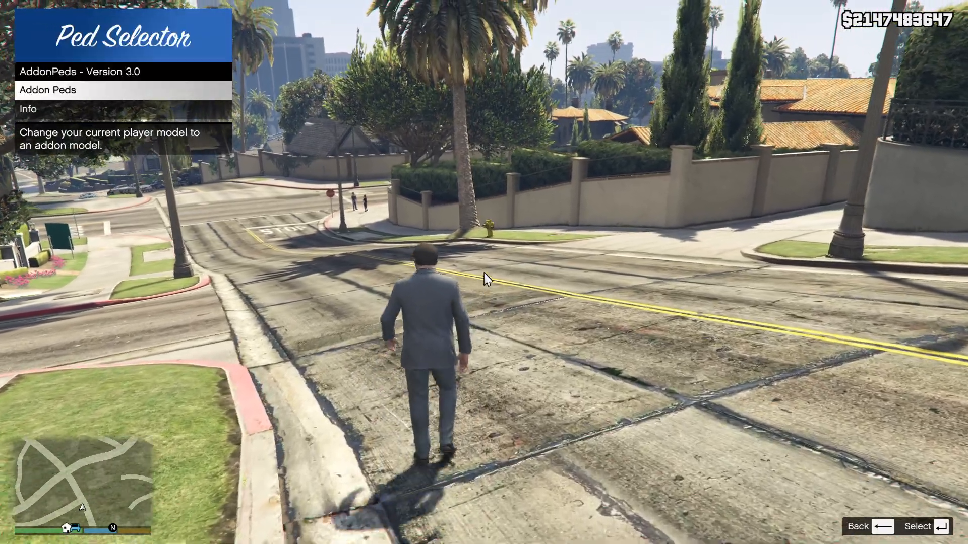
pyautogui.press('Return')
pyautogui.press('Return')
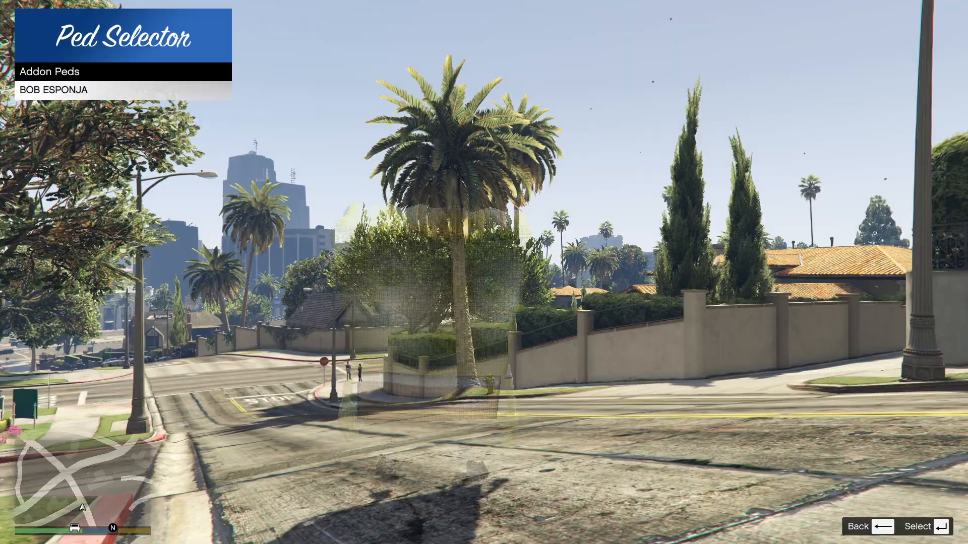
pyautogui.press('Escape')
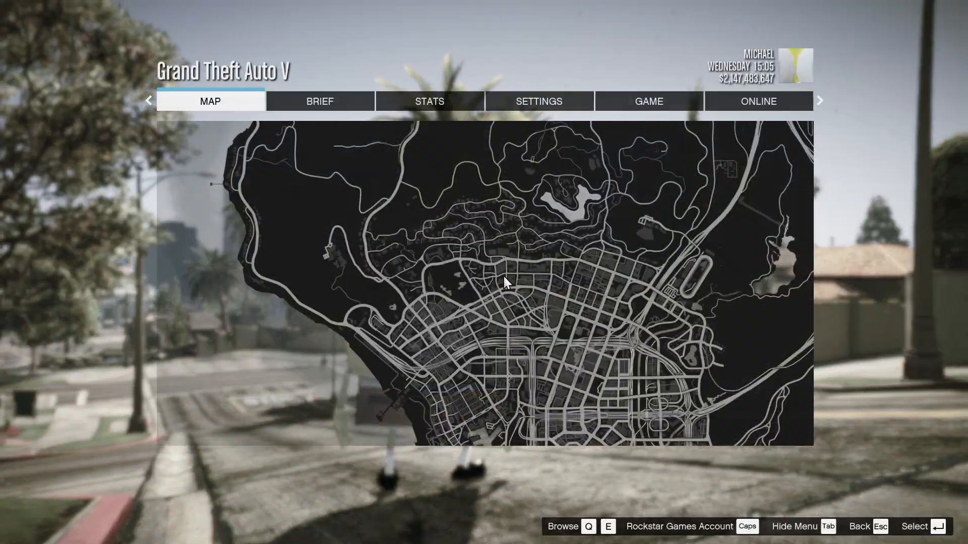
pyautogui.press('Escape')
# Step: Walk the Spongebob character along the street to examine the model from the front and back
pyautogui.press('w')
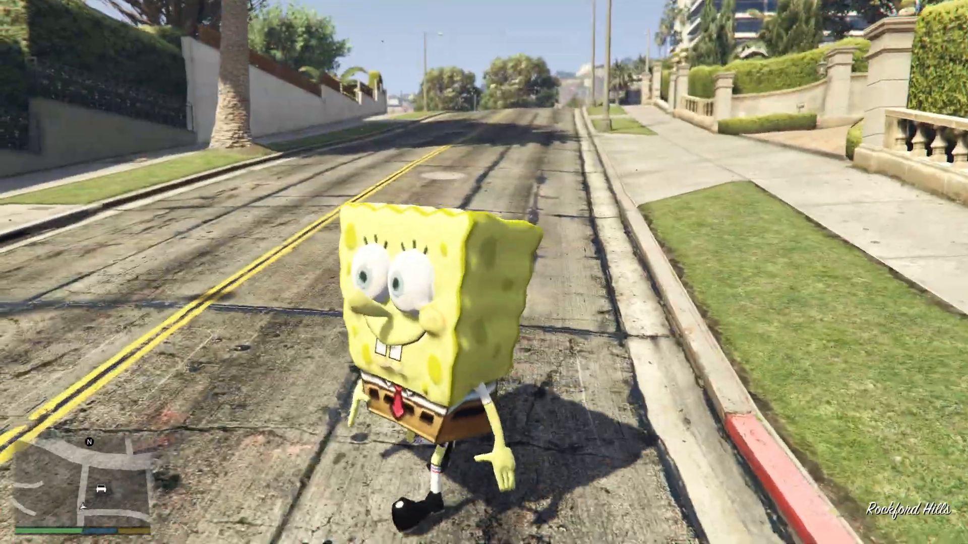
pyautogui.press('w')
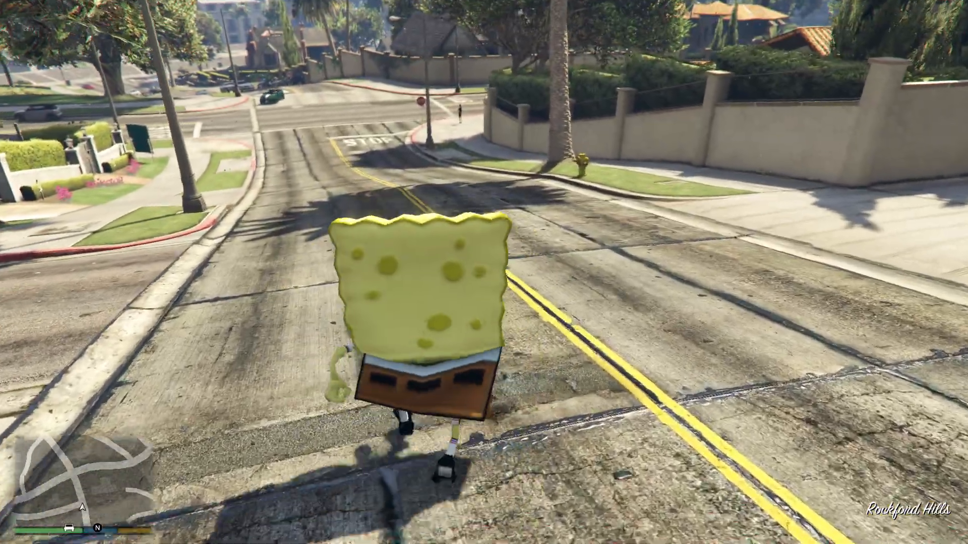
pyautogui.press('w')
pyautogui.press('Tab')
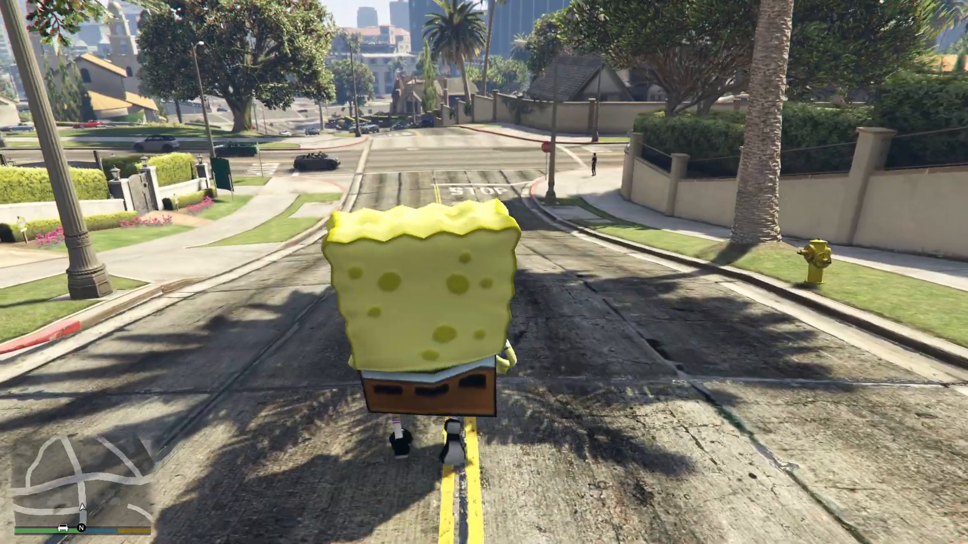
# Step: Enter the toolup cheat code to give the character weapons
pyautogui.press('`')
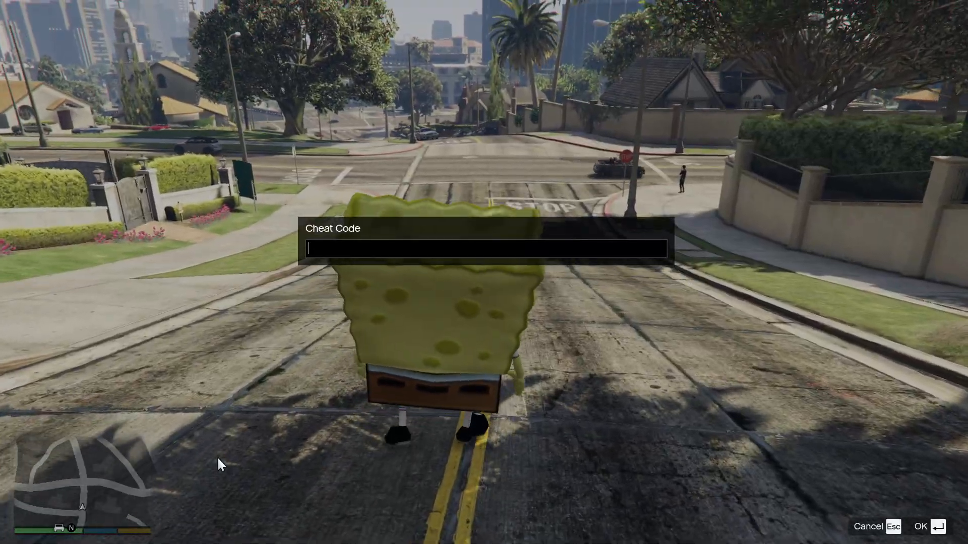
pyautogui.write('toolup')
pyautogui.press('Return')
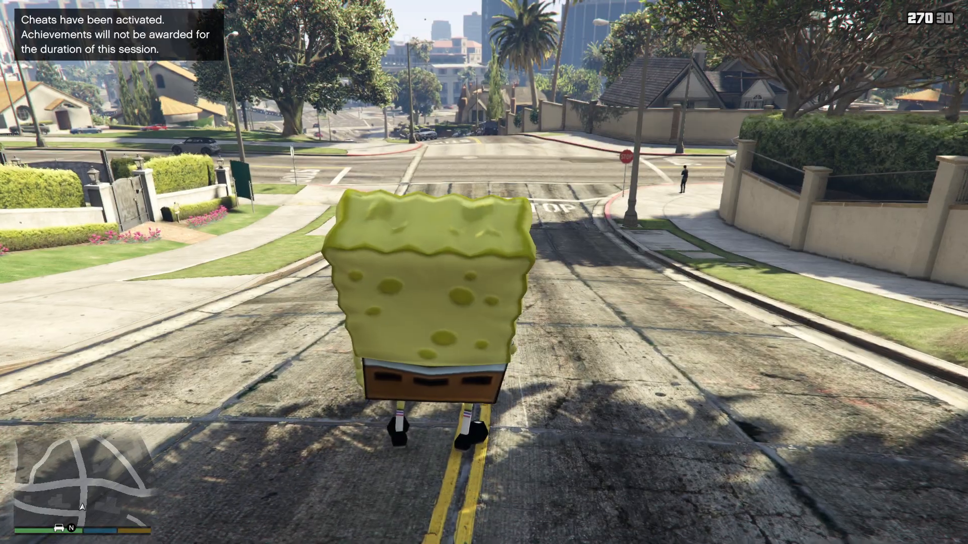
# Step: Equip the rocket launcher, fire rockets along the street, and walk the Spongebob character toward the intersection
pyautogui.press('Tab')
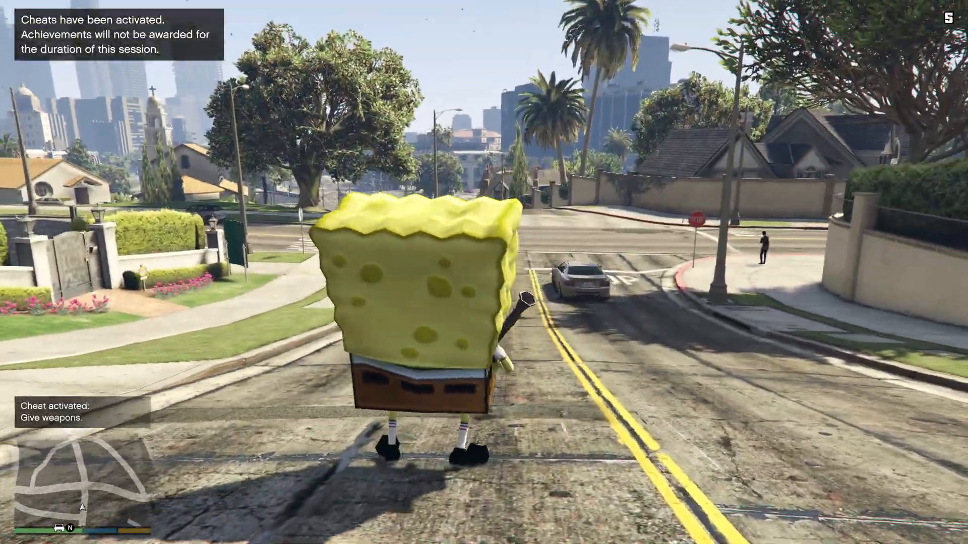
pyautogui.click(484, 272)
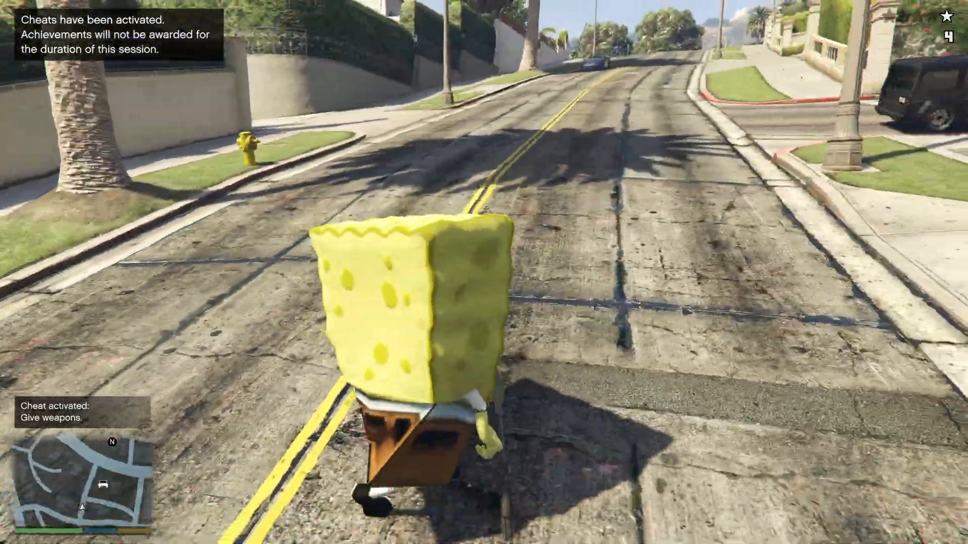
pyautogui.rightClick(483, 273)
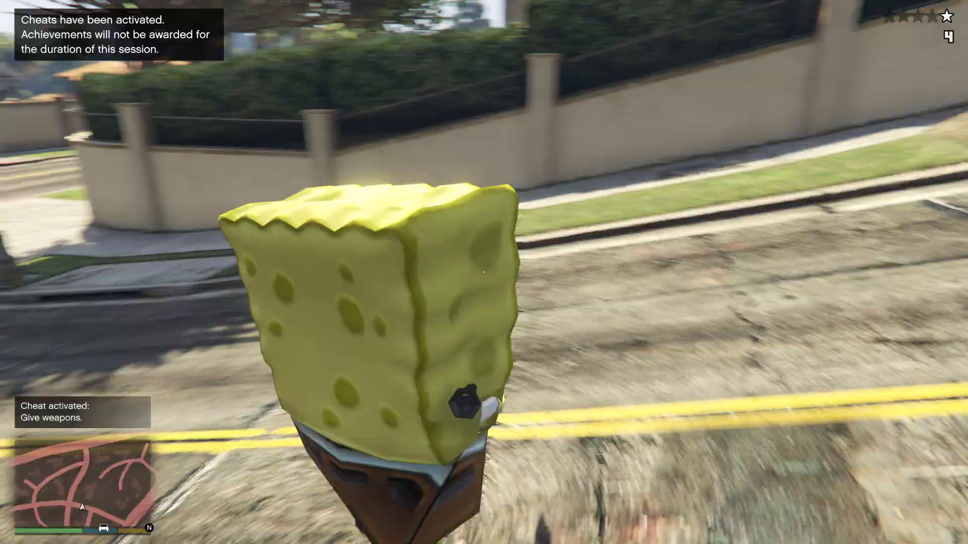
pyautogui.click(484, 272)
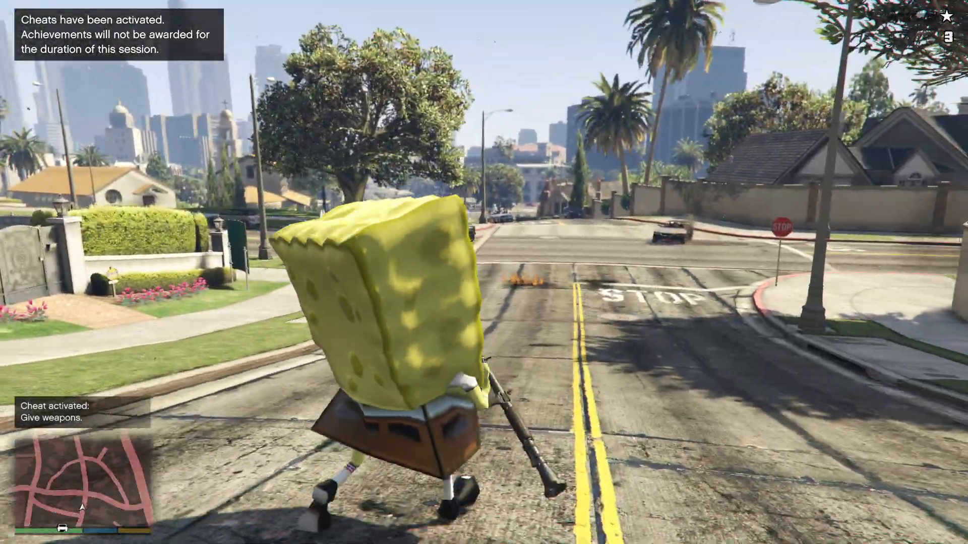
pyautogui.click(484, 272)
pyautogui.press('Tab')
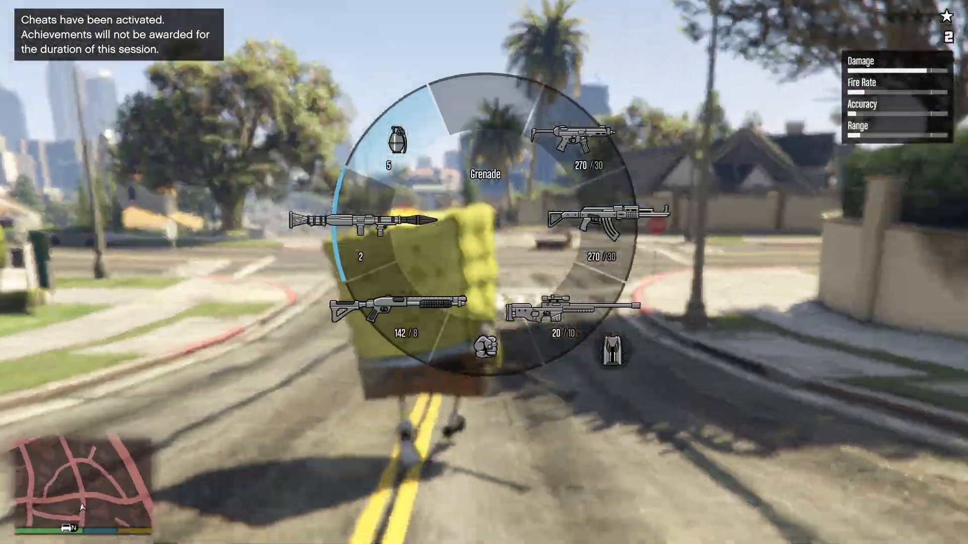
pyautogui.press('w')
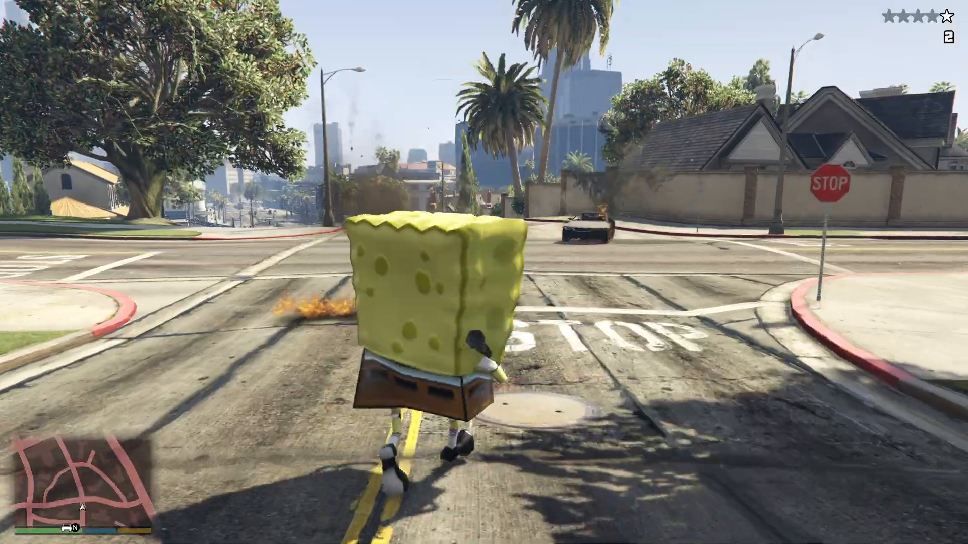